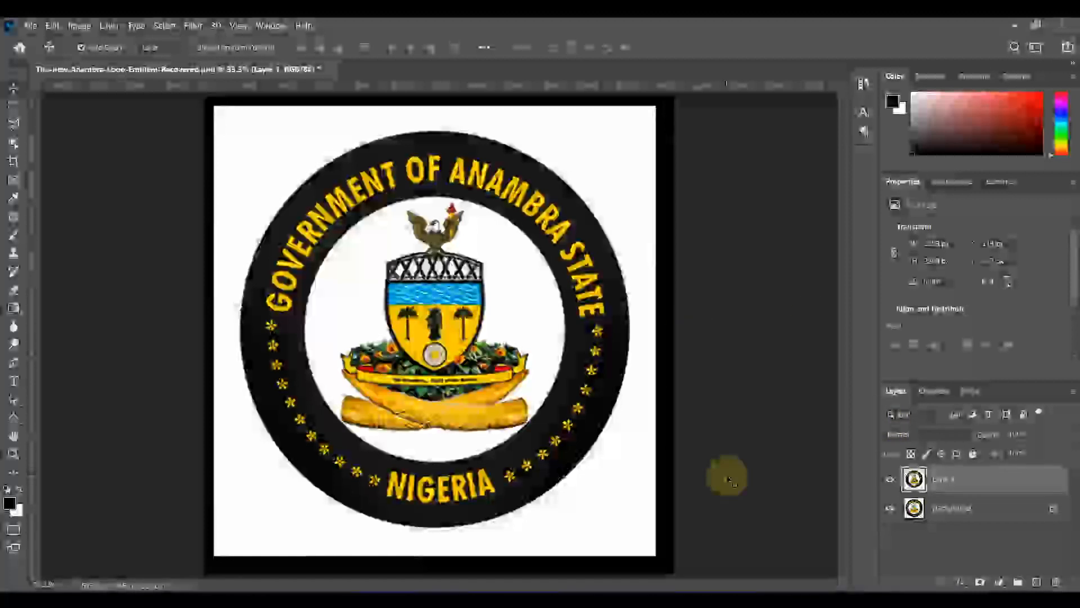
Close the Anambra emblem document without saving and clear the recent files list
left_click(329, 70)
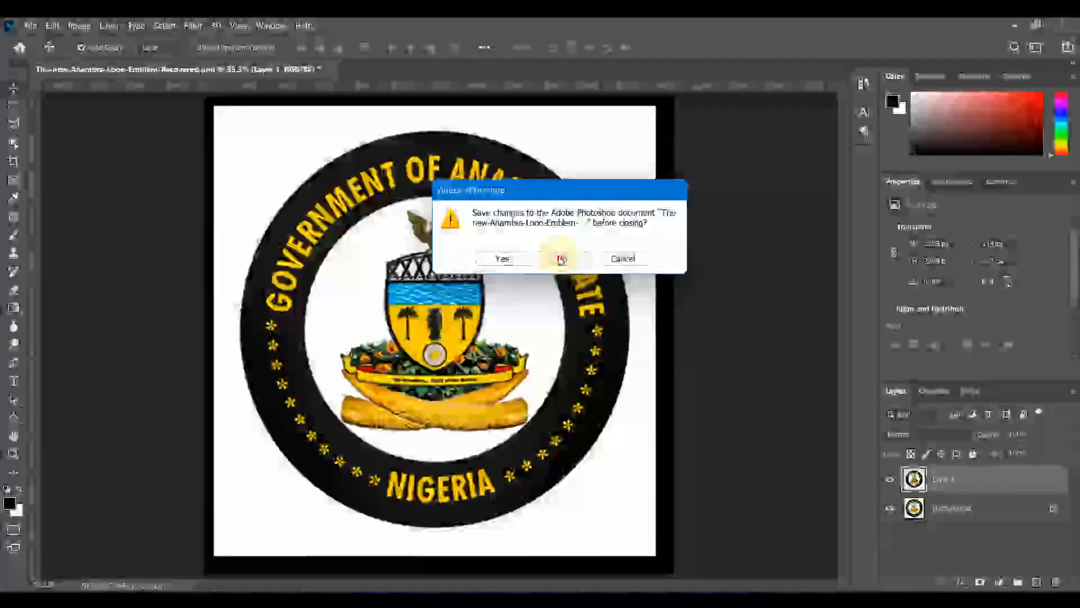
left_click(561, 259)
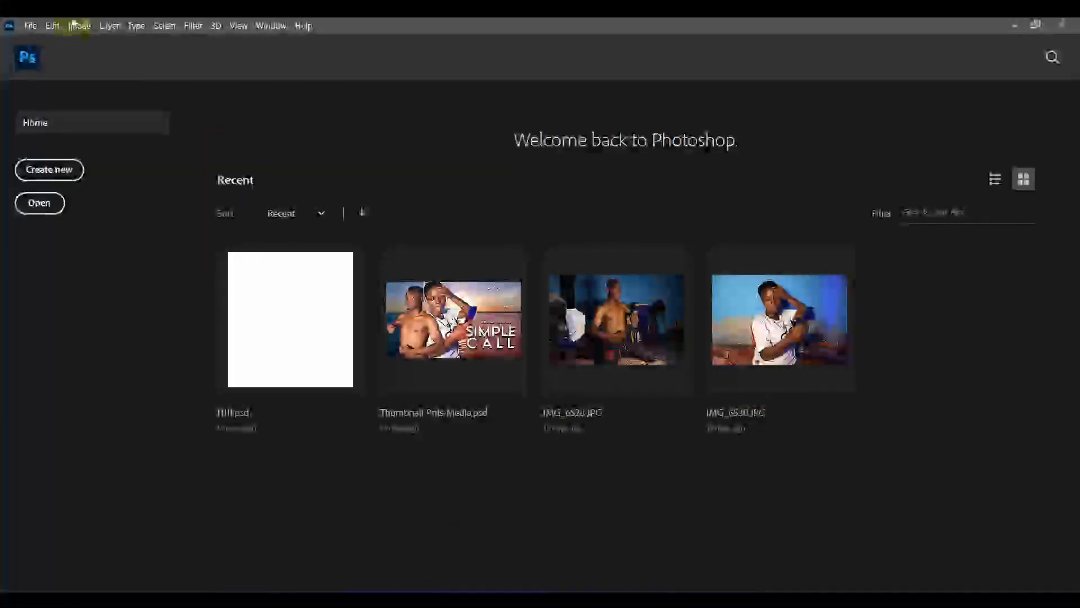
left_click(31, 27)
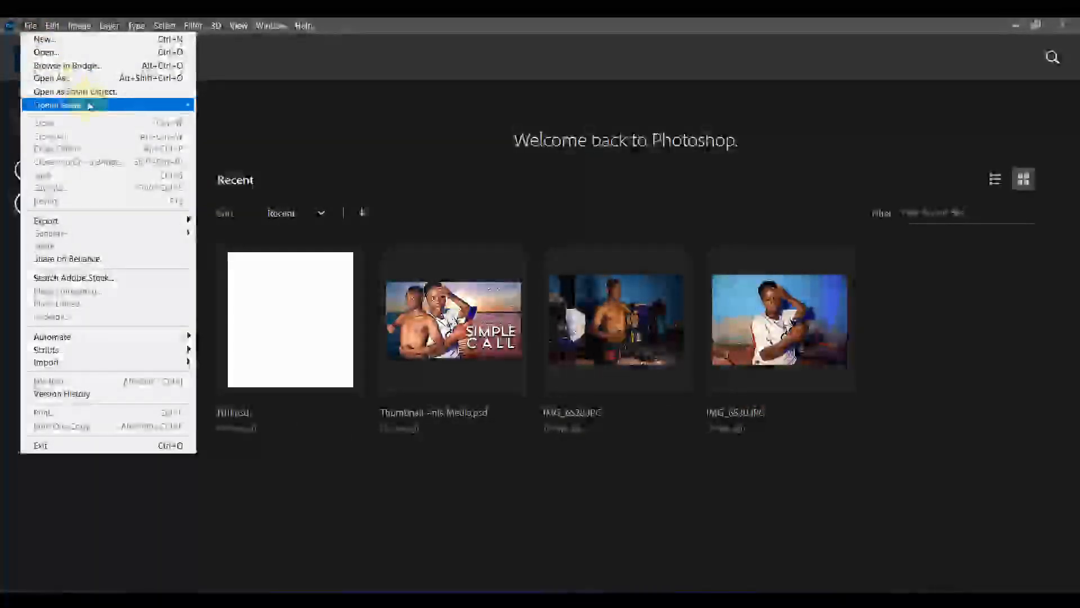
mouse_move(178, 104)
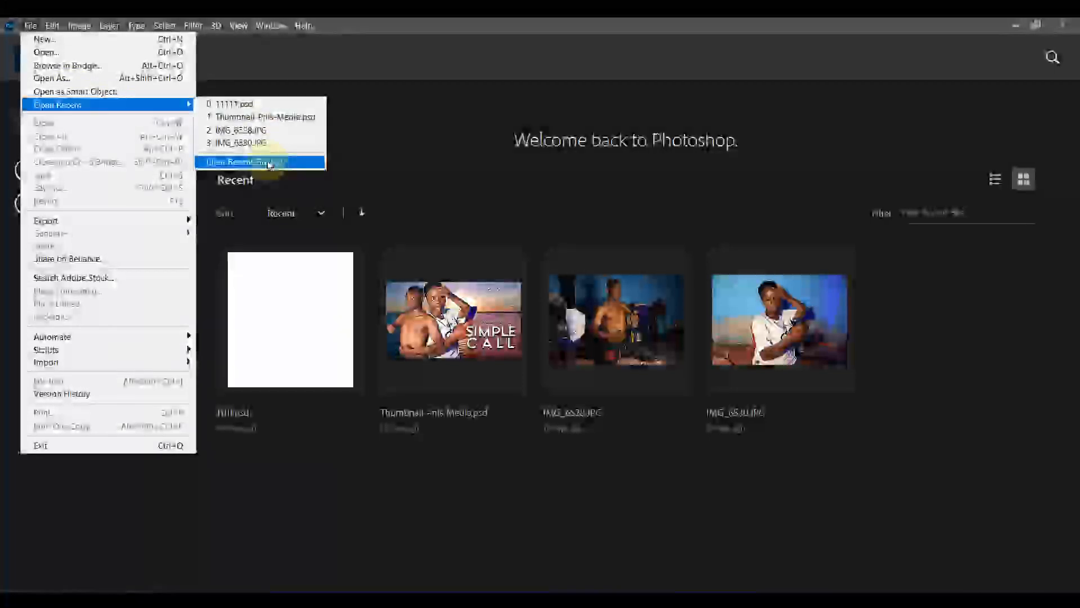
left_click(269, 164)
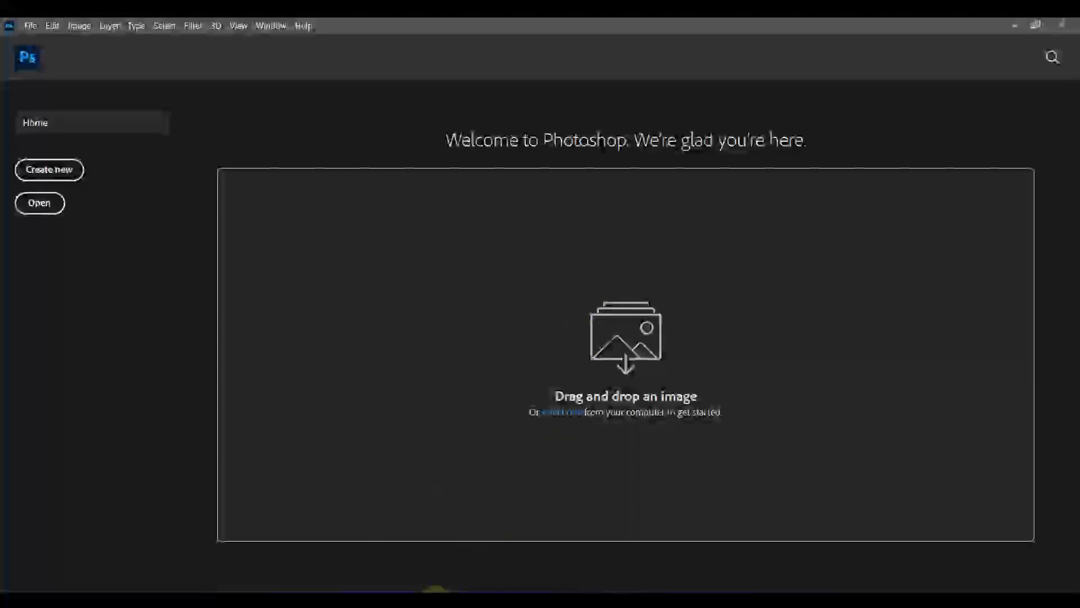
Open the autumn photo of the woman in a white dress from the Ak folder
left_click(434, 605)
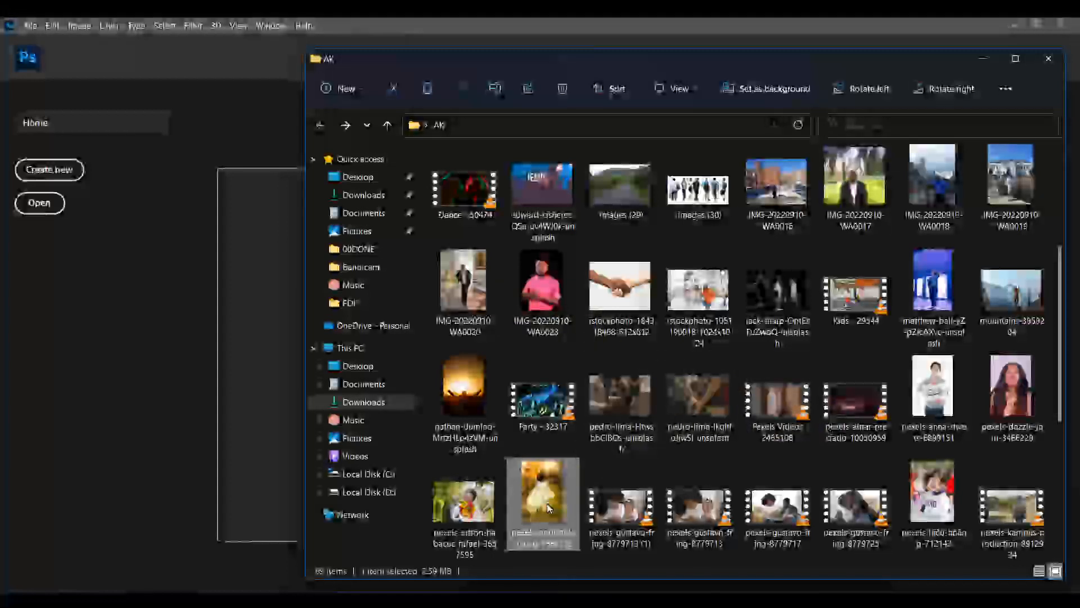
scroll(545, 487, "down", 4)
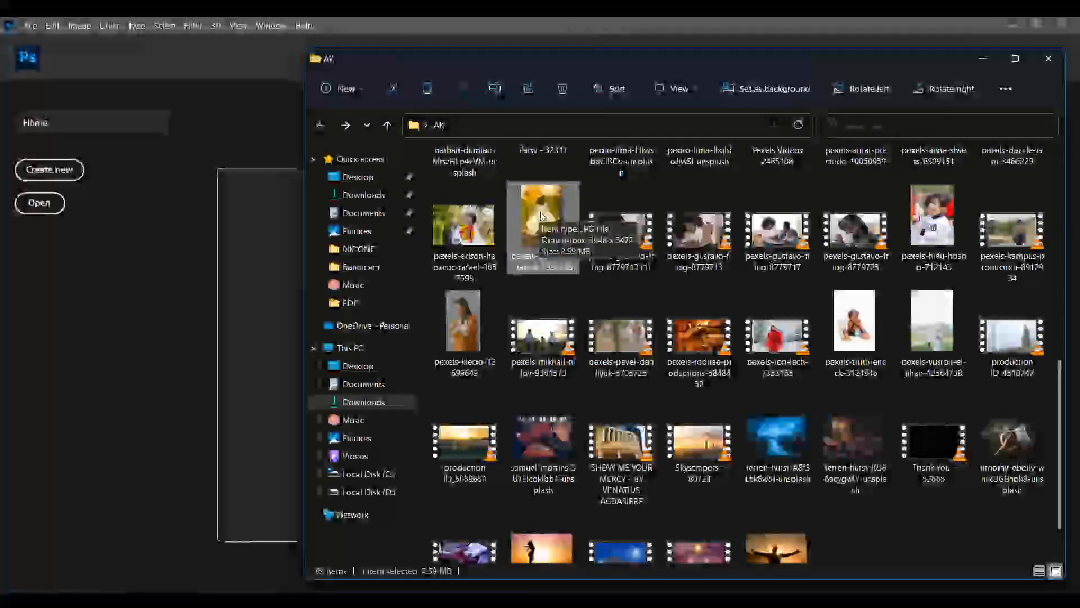
left_click_drag(541, 215, 238, 263)
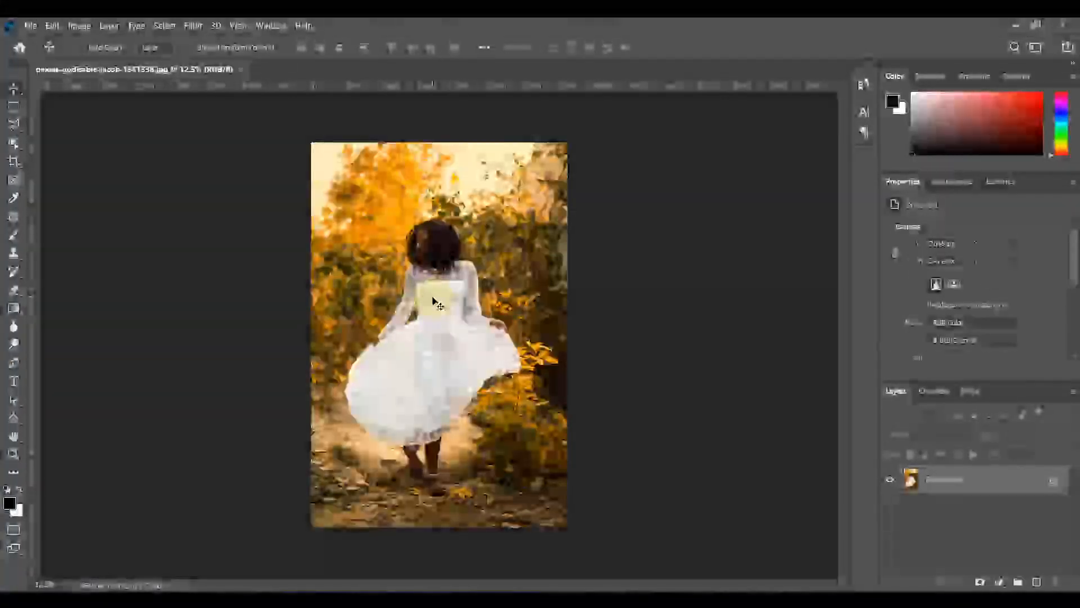
scroll(435, 302, "up", 3)
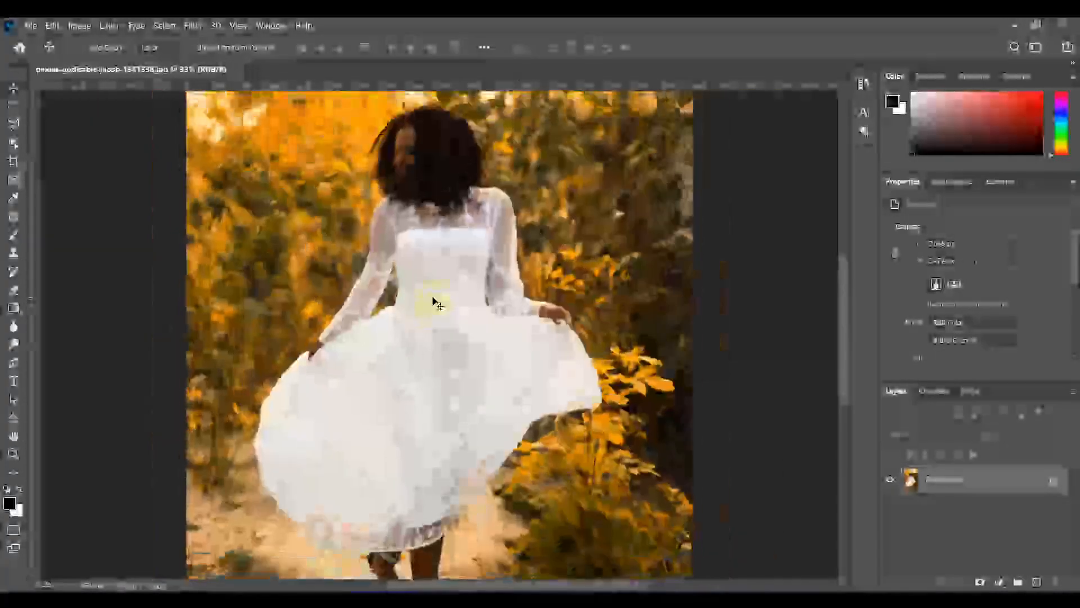
scroll(435, 302, "down", 3)
scroll(435, 302, "up", 1)
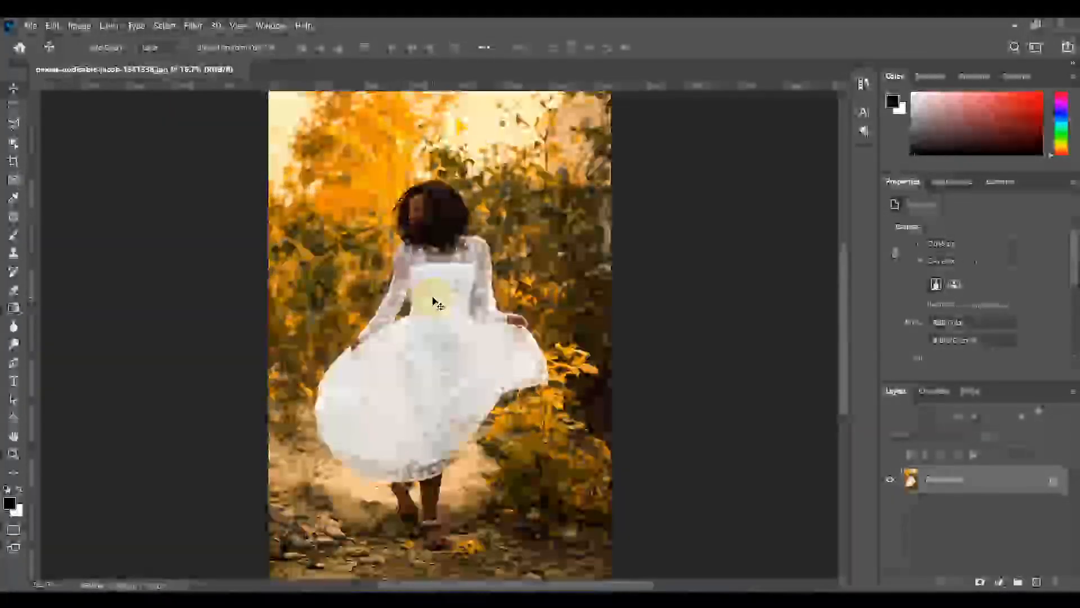
scroll(435, 302, "down", 1)
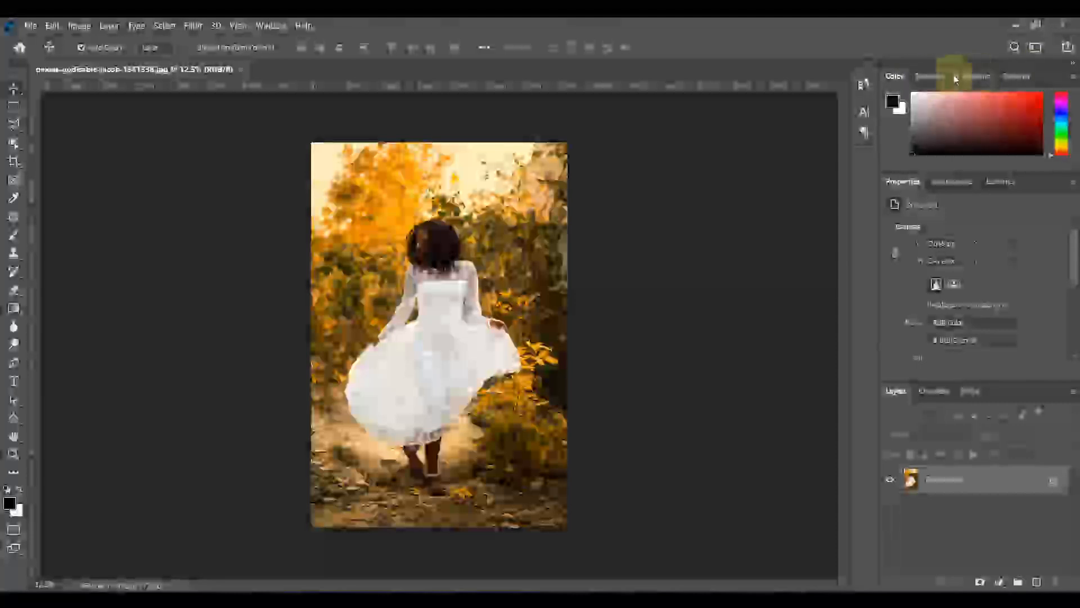
Display the histogram for the photo
left_click(270, 26)
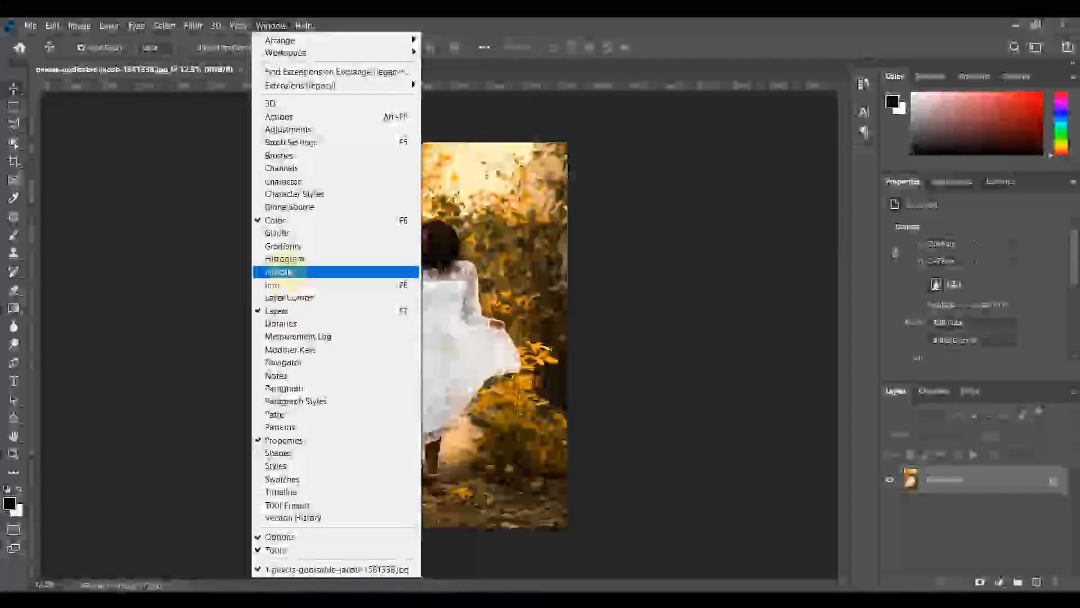
left_click(284, 258)
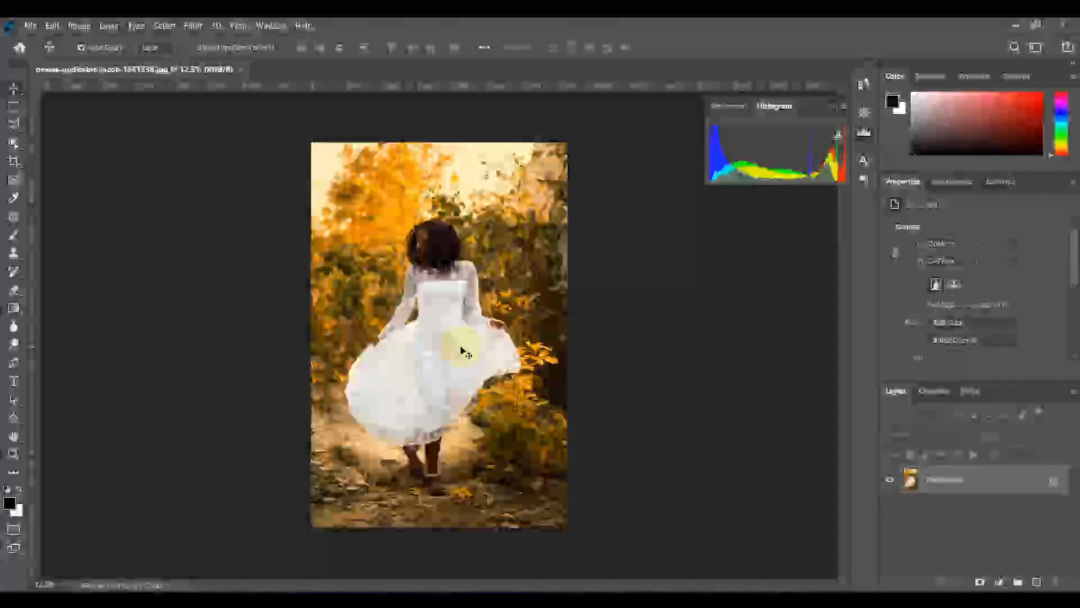
key("ctrl+m")
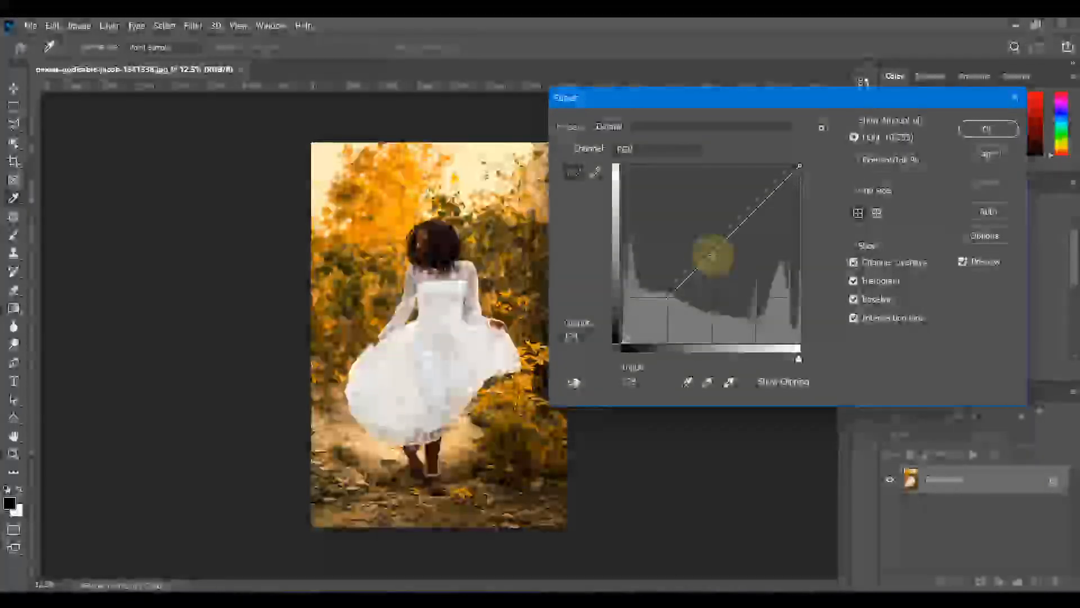
left_click_drag(712, 254, 683, 236)
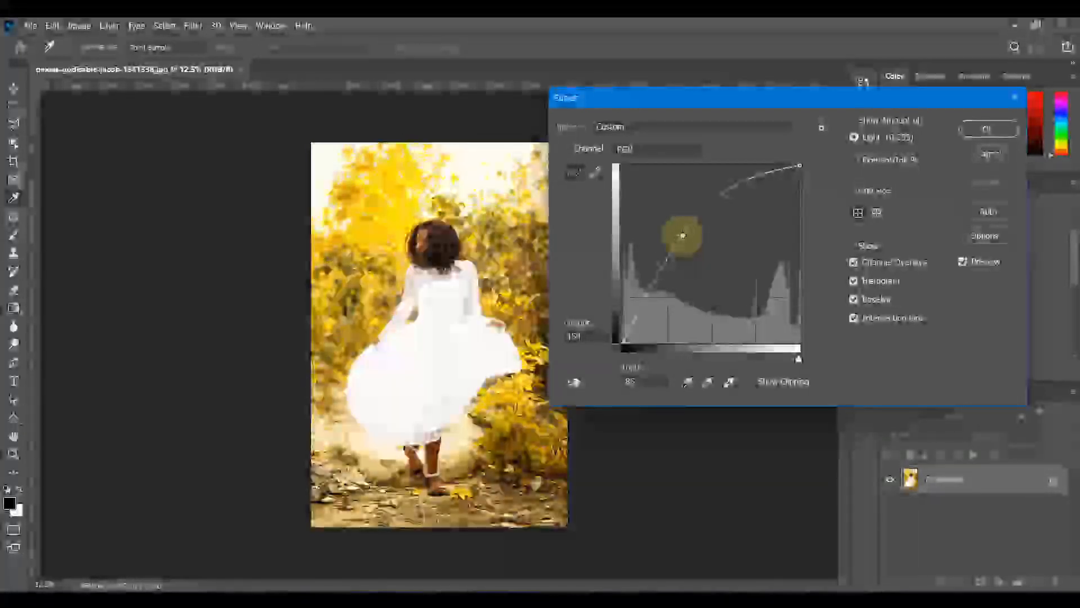
left_click_drag(659, 102, 717, 253)
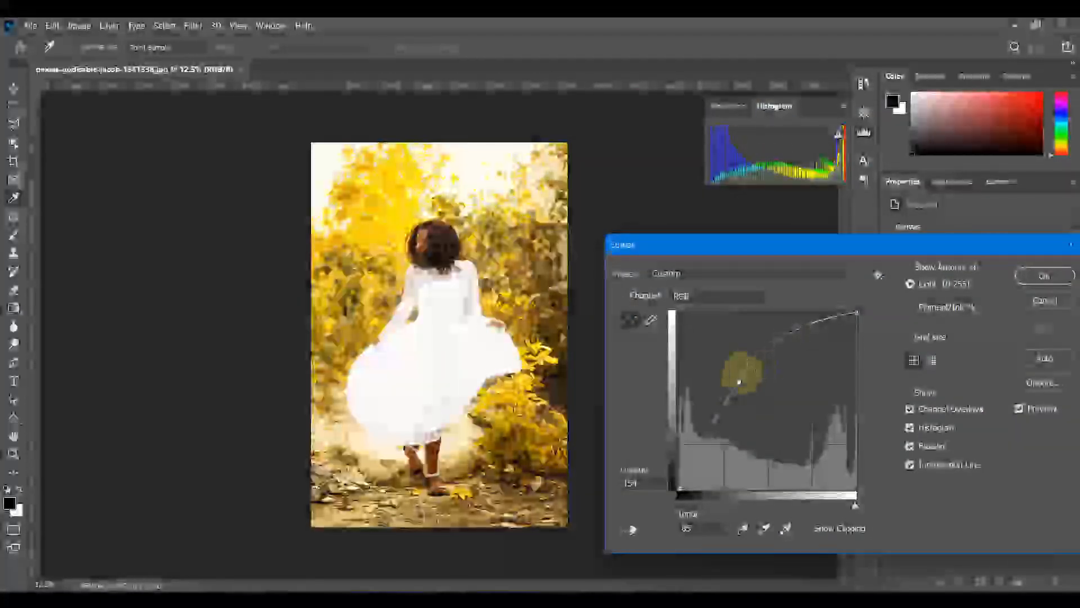
left_click_drag(741, 384, 827, 320)
left_click_drag(710, 484, 703, 455)
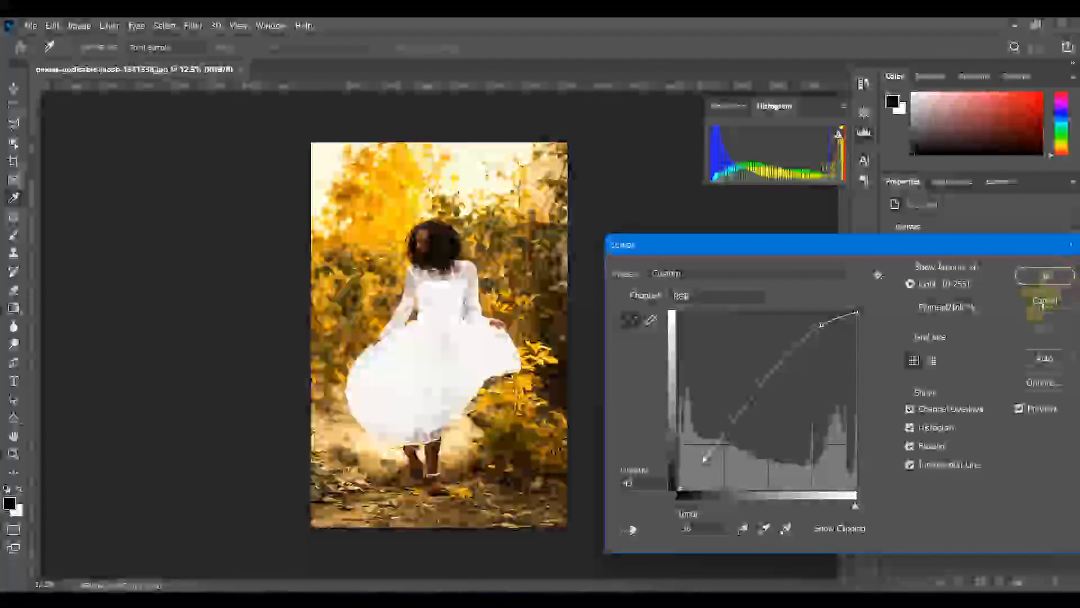
left_click(1040, 307)
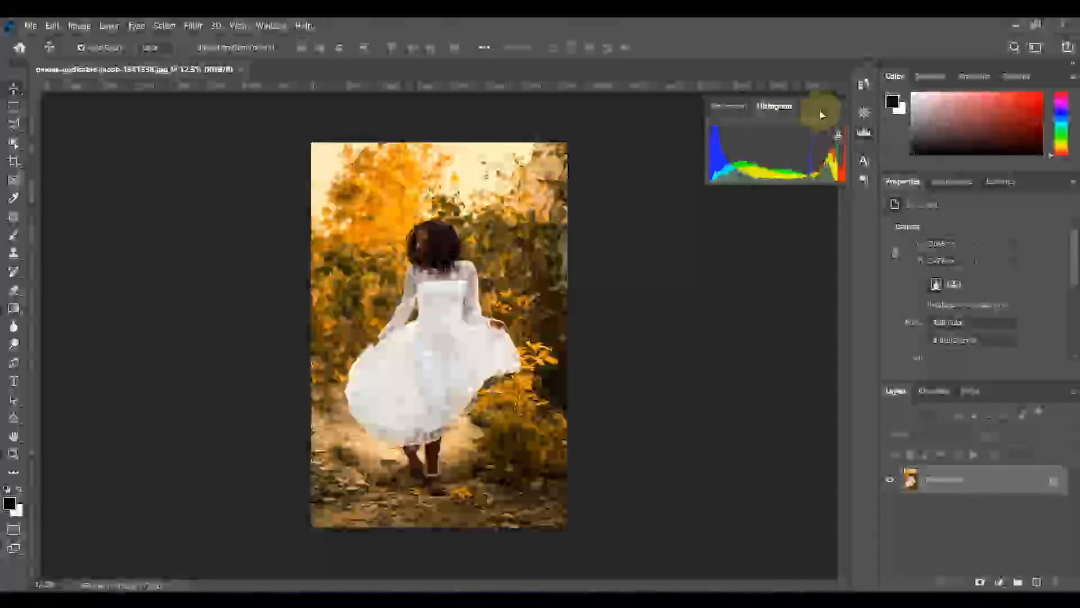
Dock Histogram and Navigator together above the Color group, with Histogram in front
left_click_drag(793, 102, 887, 66)
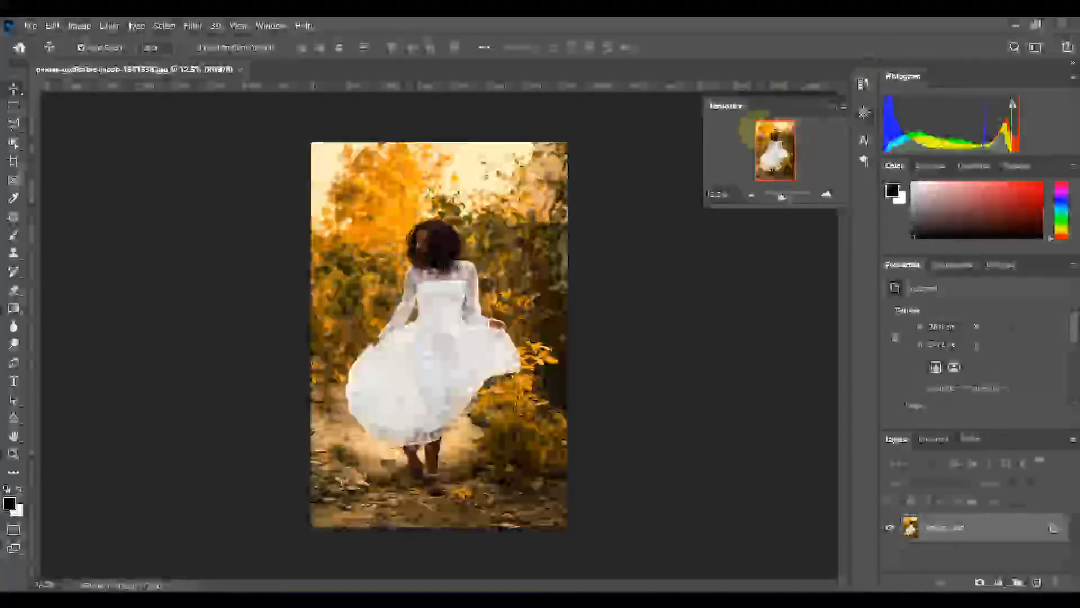
left_click_drag(735, 112, 937, 79)
left_click(903, 75)
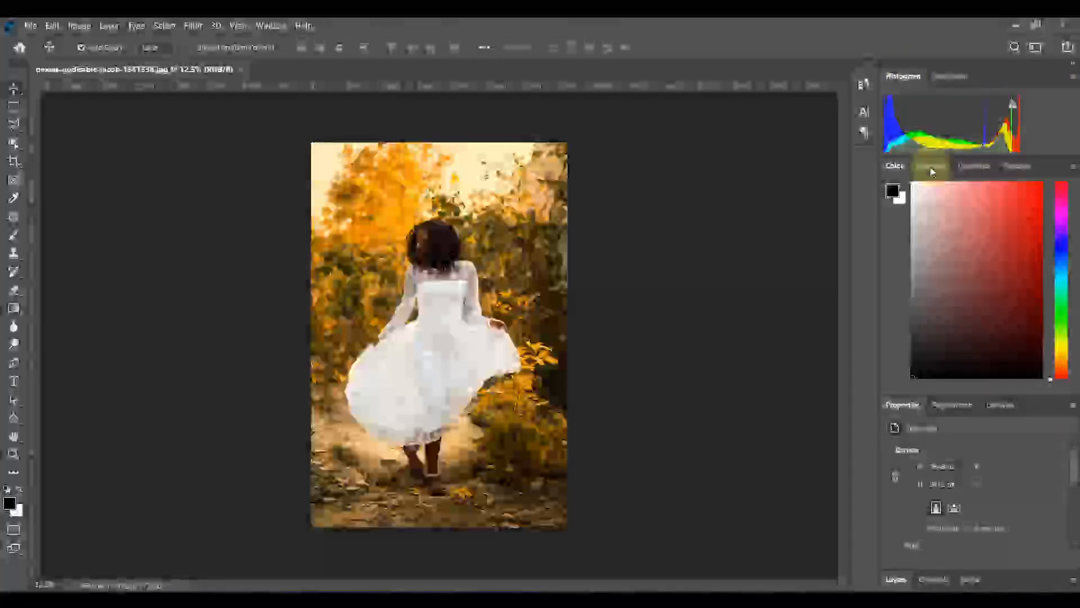
Close the Color tab group, then expand Layers and enlarge it below Properties
left_click(1073, 166)
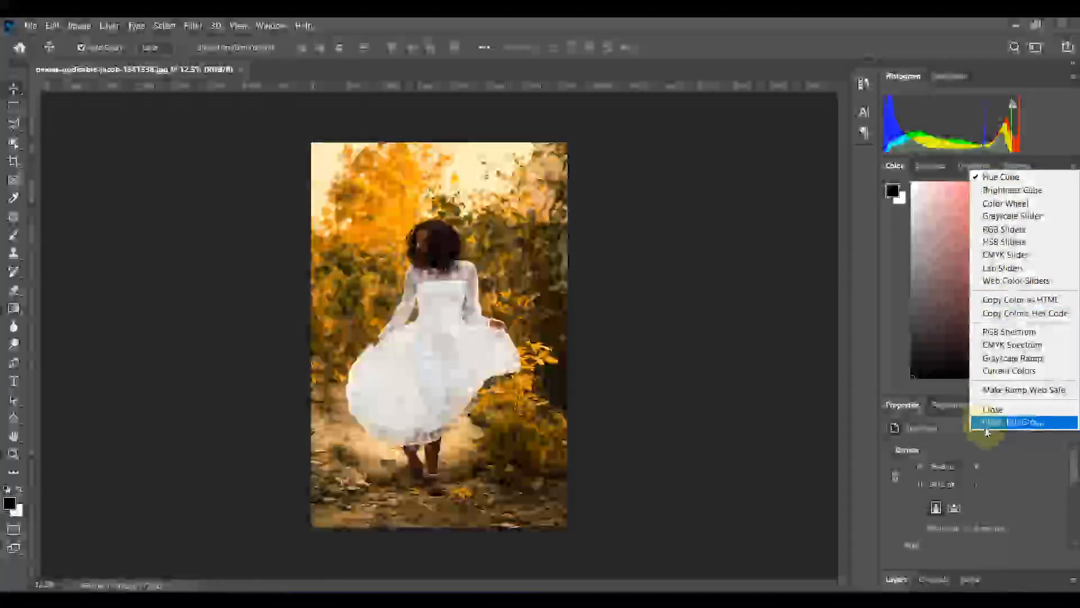
left_click(1009, 422)
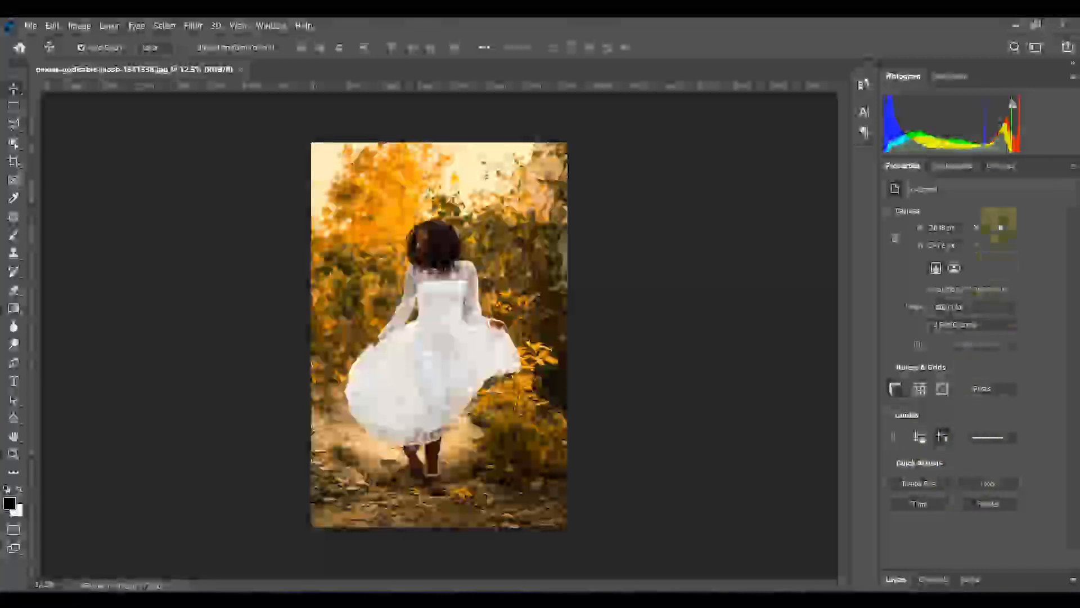
left_click(895, 577)
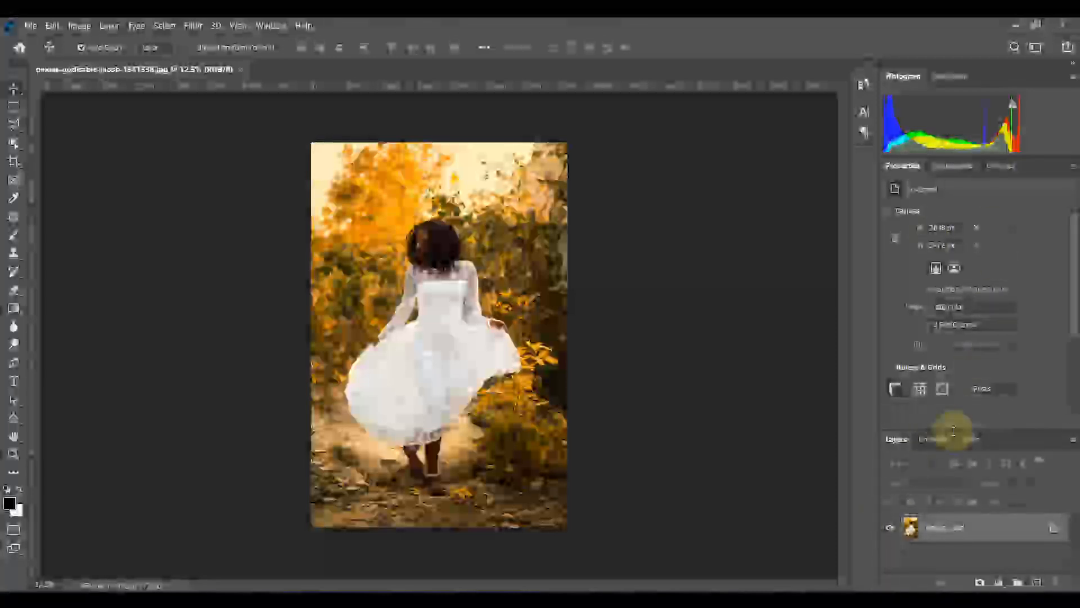
left_click_drag(953, 431, 937, 319)
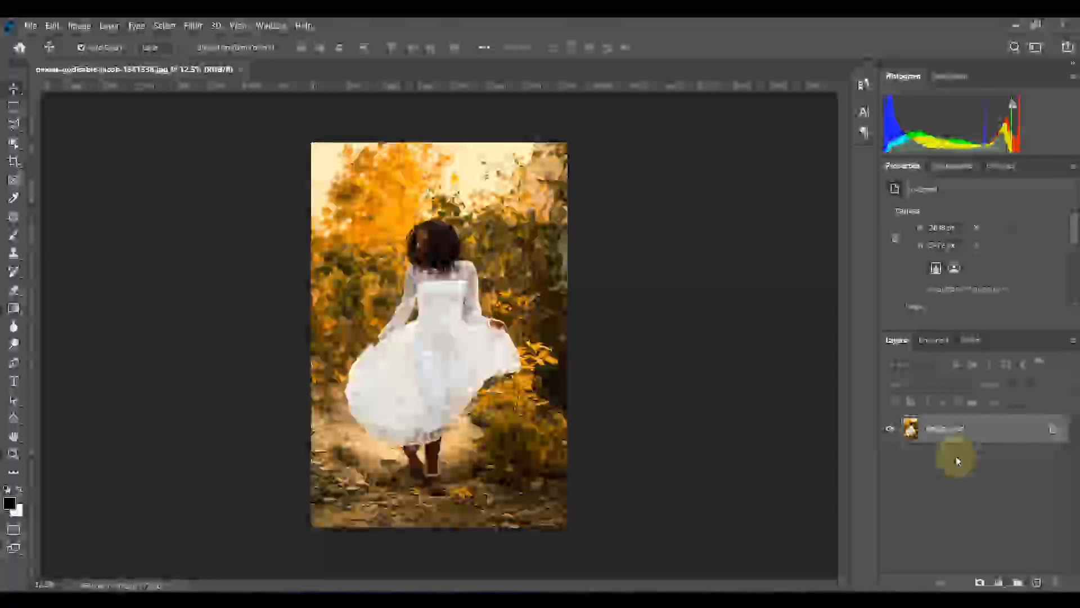
left_click(977, 432)
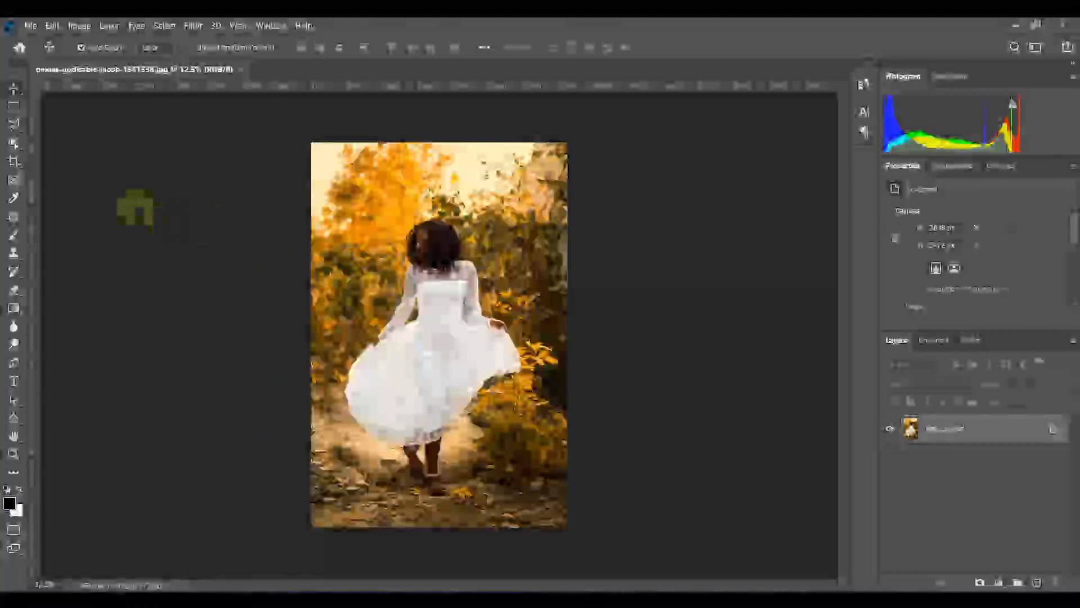
Try a freehand selection along the woman's side with the Lasso tool
left_click(20, 128)
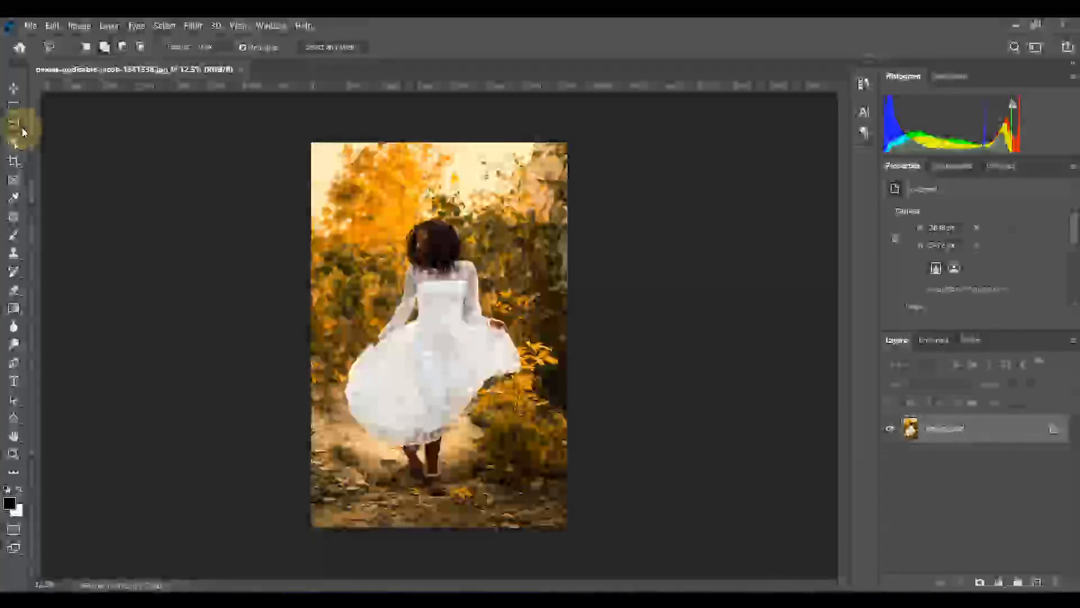
left_click(23, 136)
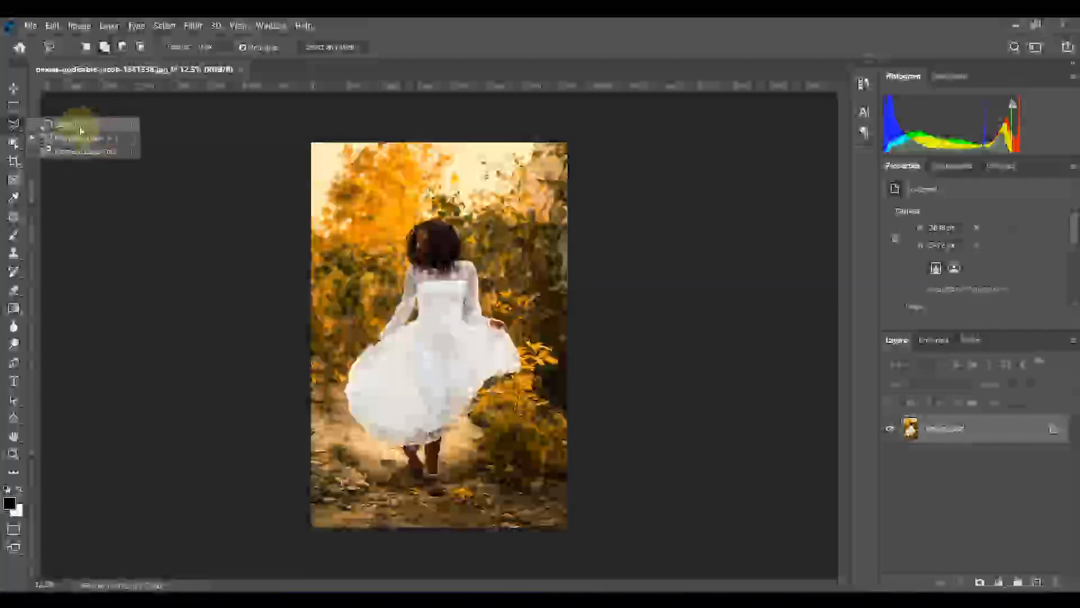
left_click(72, 124)
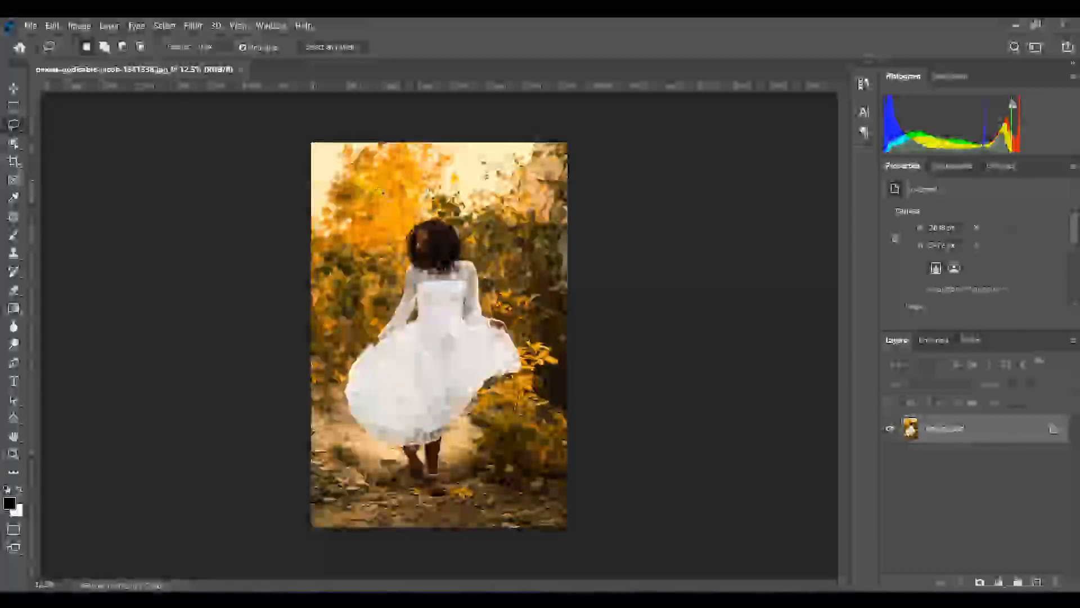
mouse_move(399, 253)
left_mouse_down()
mouse_move(338, 376)
mouse_move(345, 409)
left_mouse_up()
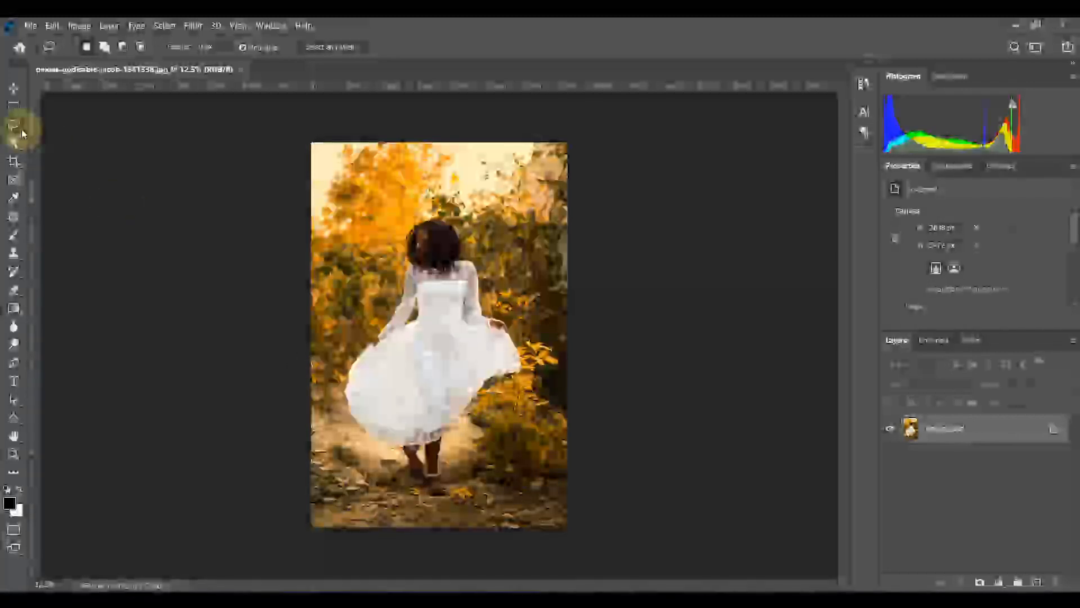
Try a straight-edged selection over the woman with the Polygonal Lasso tool, and discard it
mouse_move(23, 133)
left_mouse_down()
mouse_move(73, 150)
mouse_move(69, 138)
left_mouse_up()
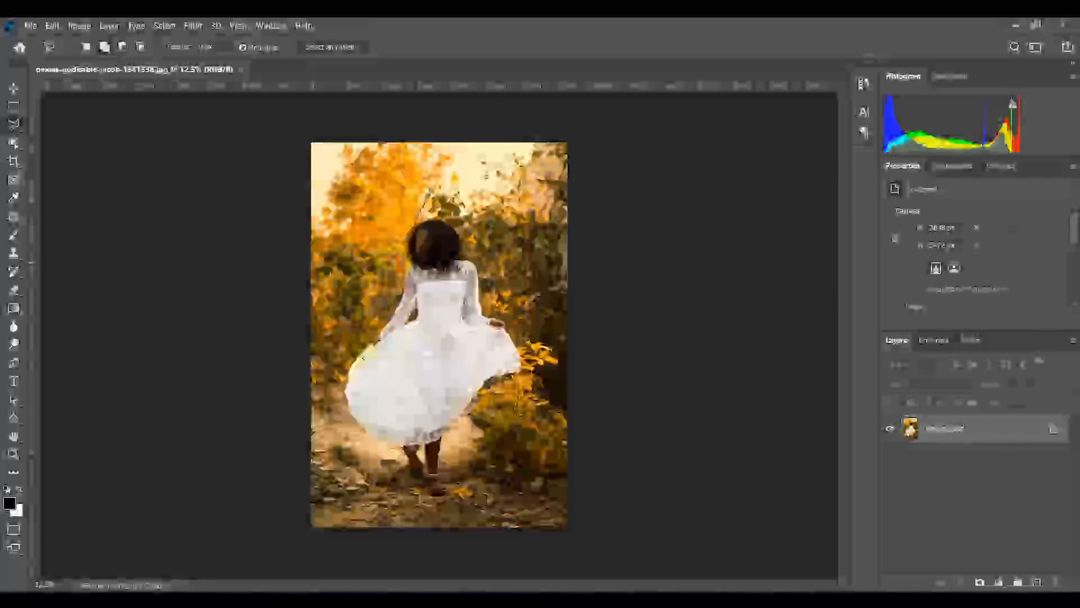
left_click(429, 192)
left_click(358, 366)
left_click(425, 403)
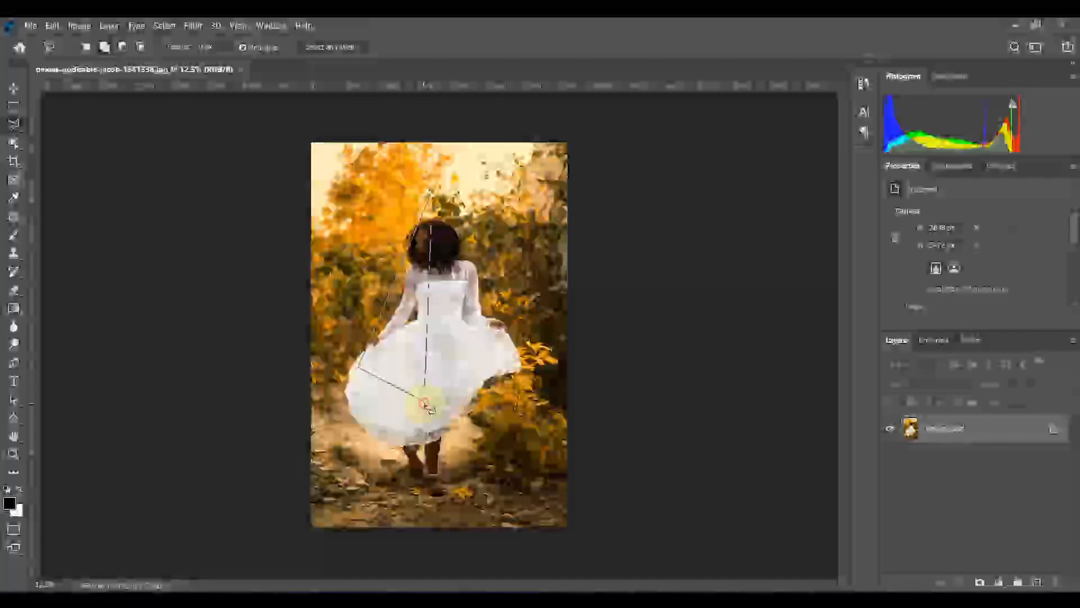
key("ctrl+d")
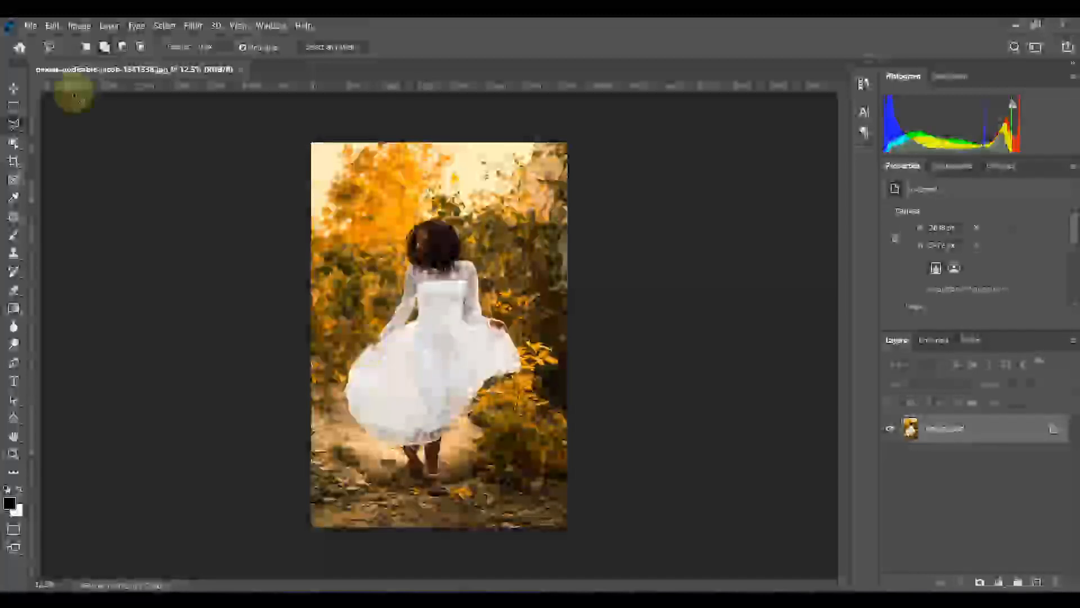
right_click(23, 134)
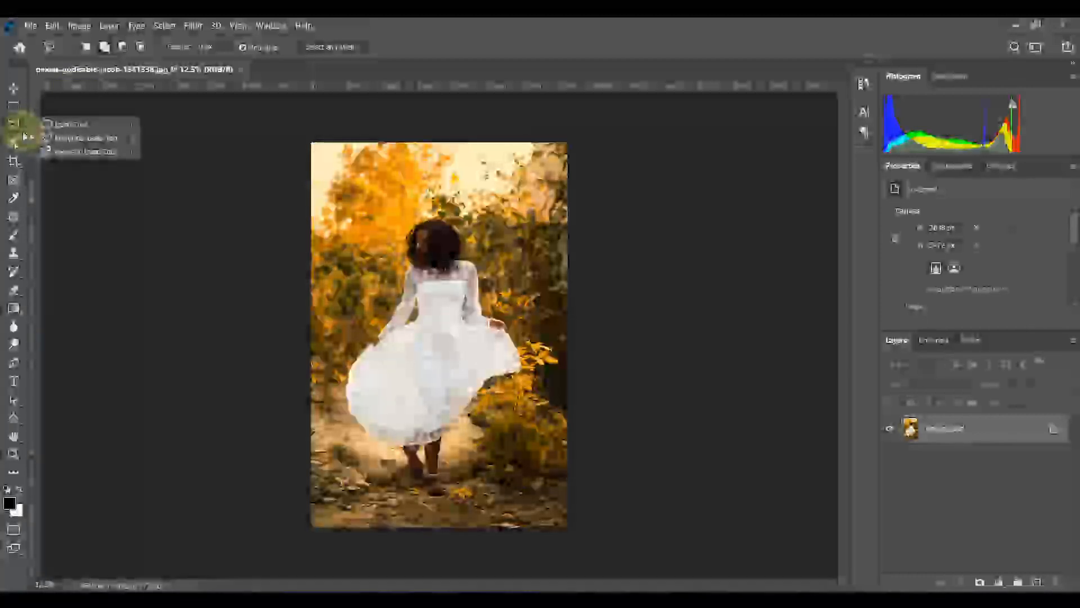
left_click(69, 138)
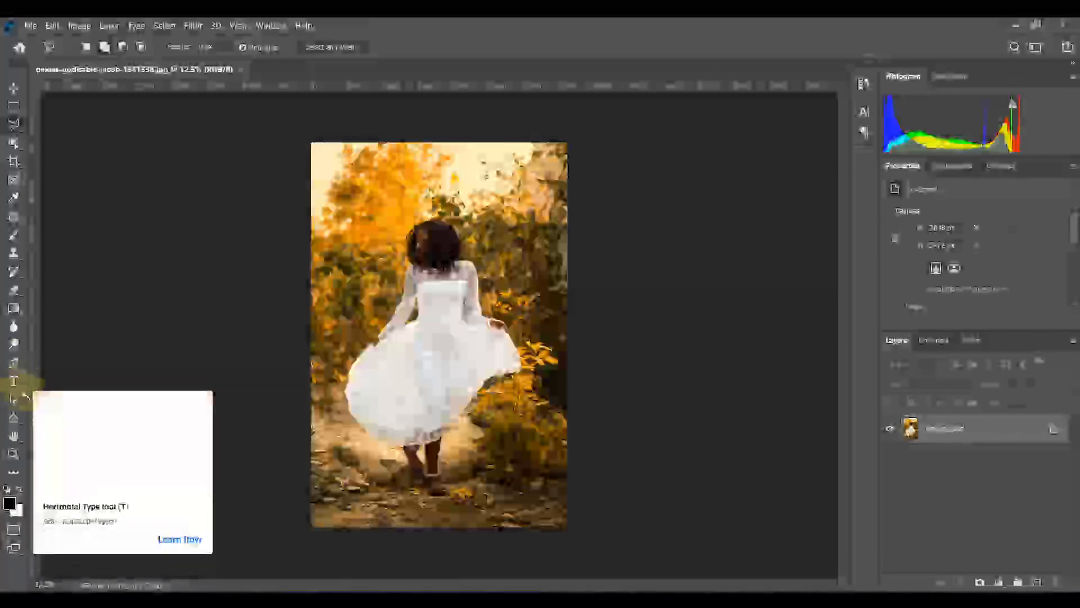
left_click(15, 365)
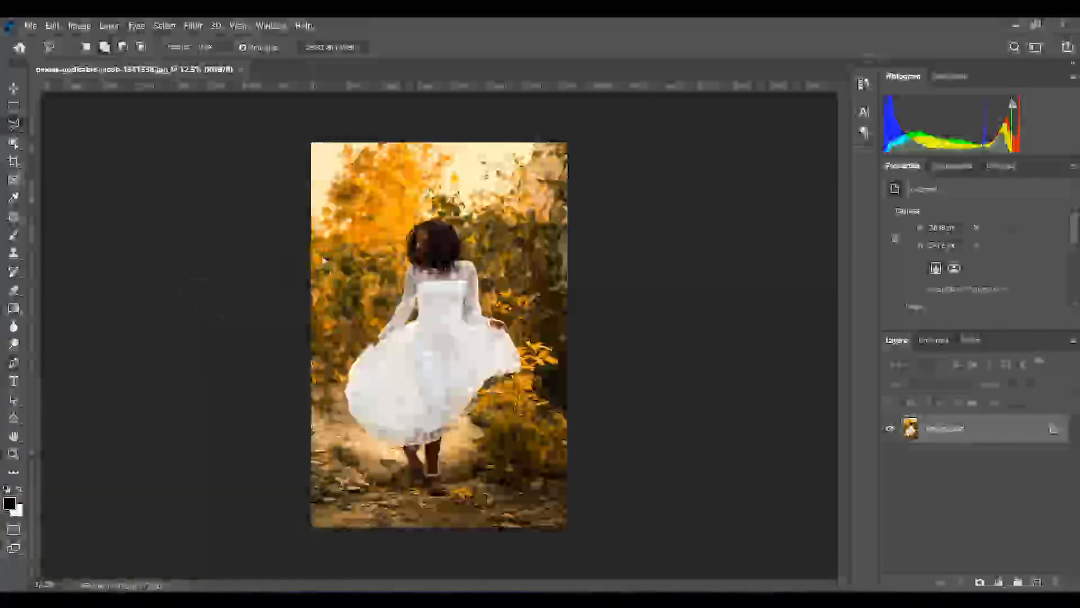
Try a closed path of straight and curved segments around the woman with the Pen tool
left_click(414, 223)
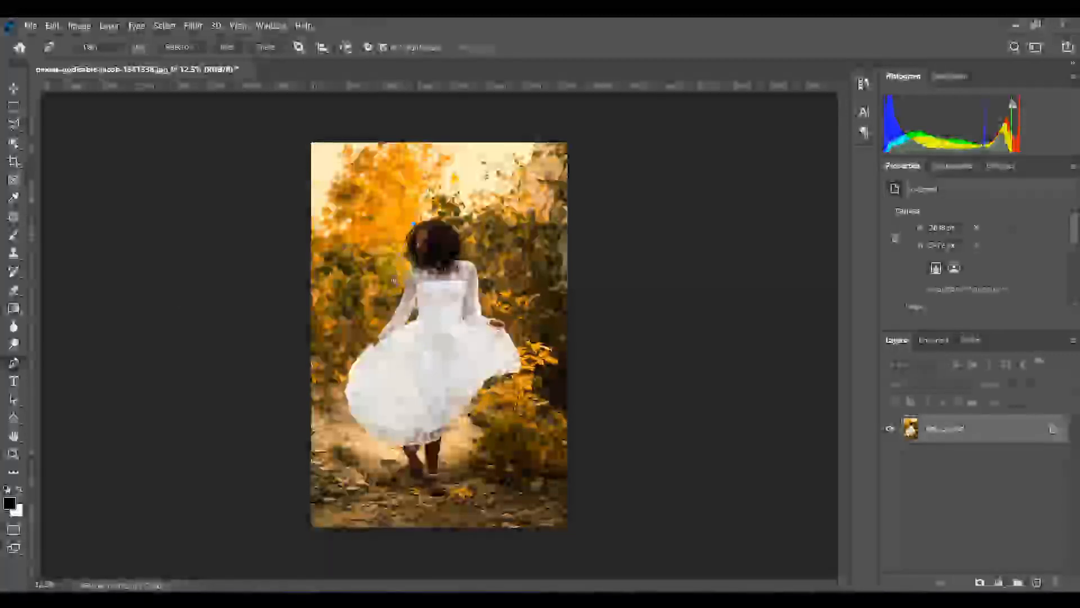
left_click_drag(392, 275, 346, 370)
left_click_drag(328, 422, 355, 455)
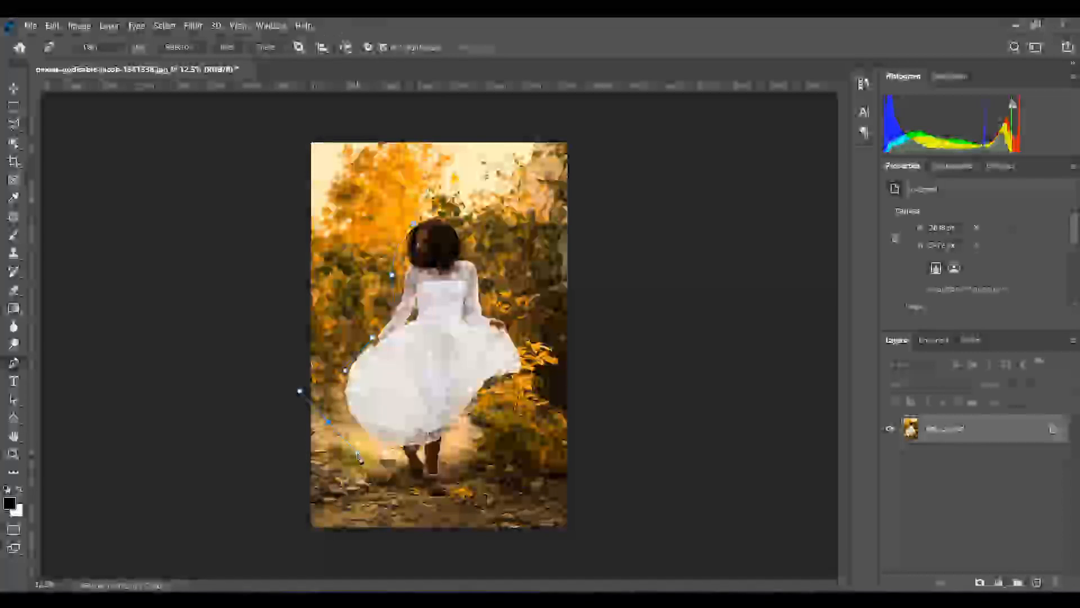
left_click_drag(415, 471, 412, 539)
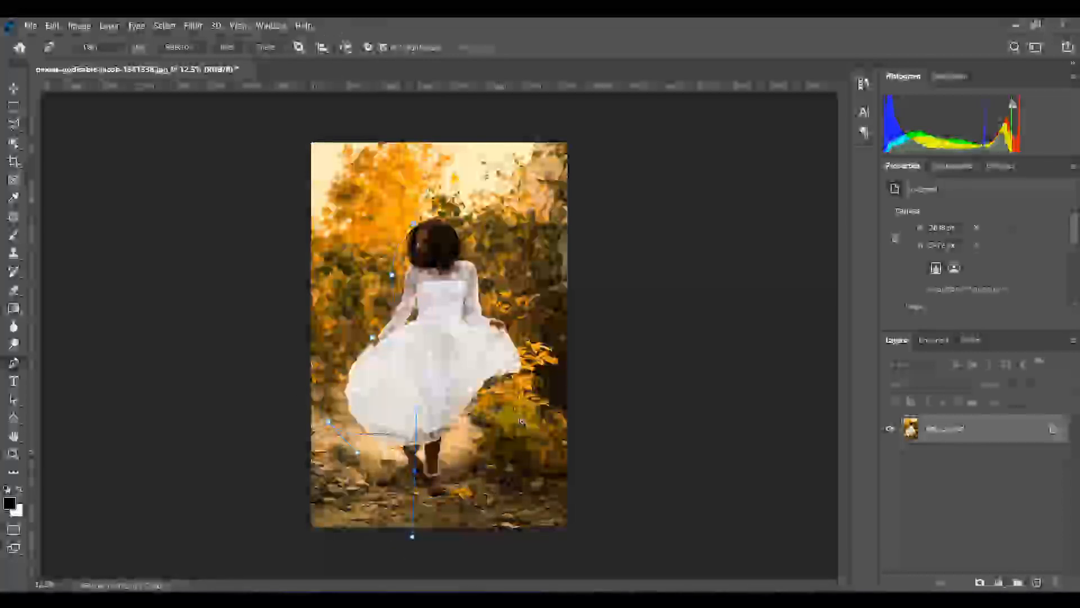
left_click_drag(519, 416, 536, 379)
left_click(516, 293)
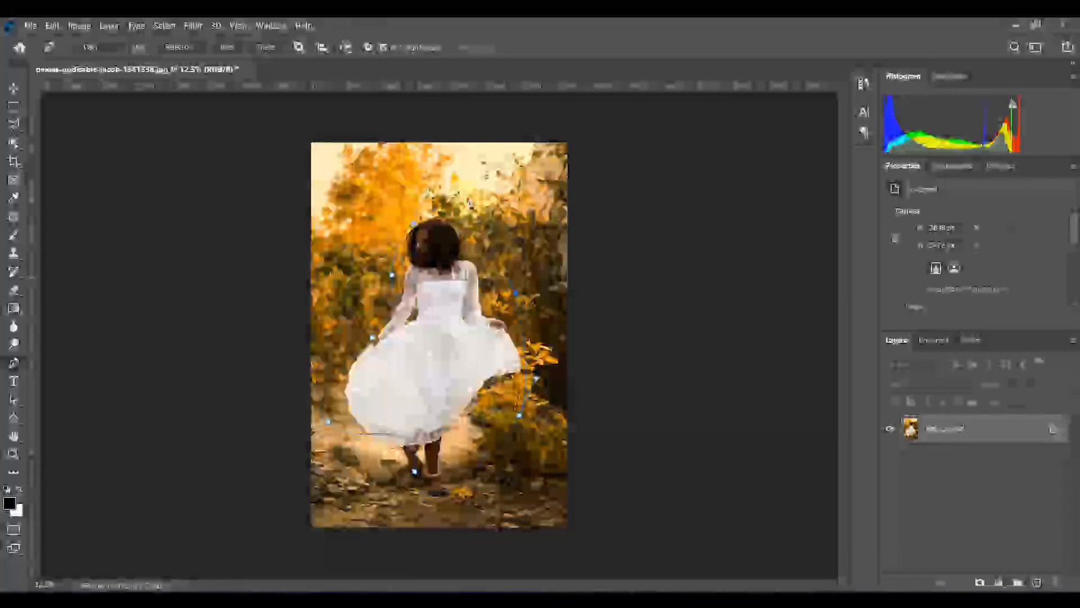
left_click(466, 198)
left_click(414, 224)
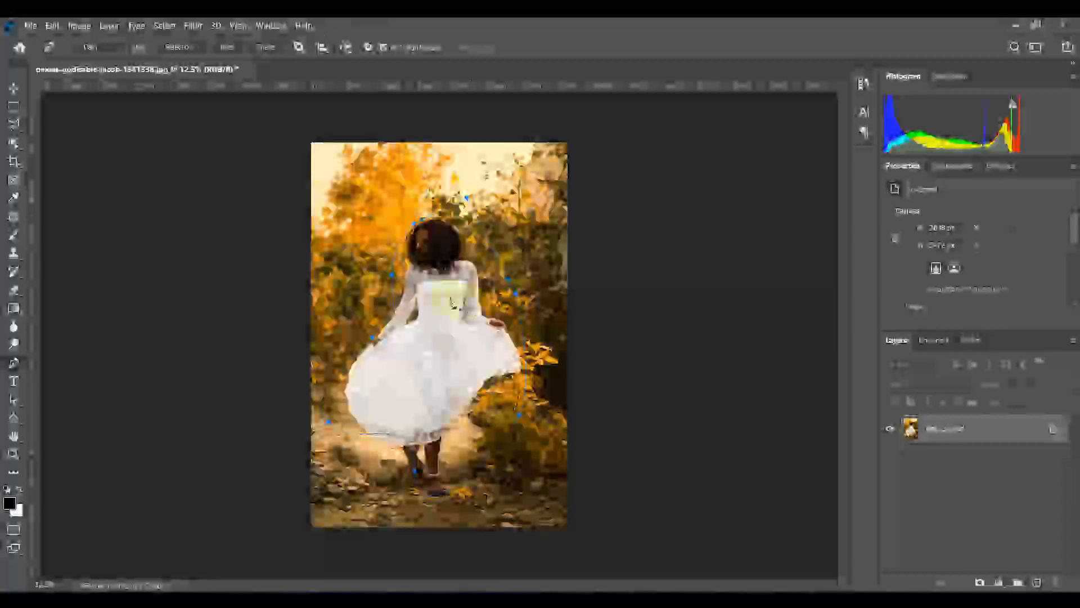
Delete the closed path around the woman
right_click(431, 279)
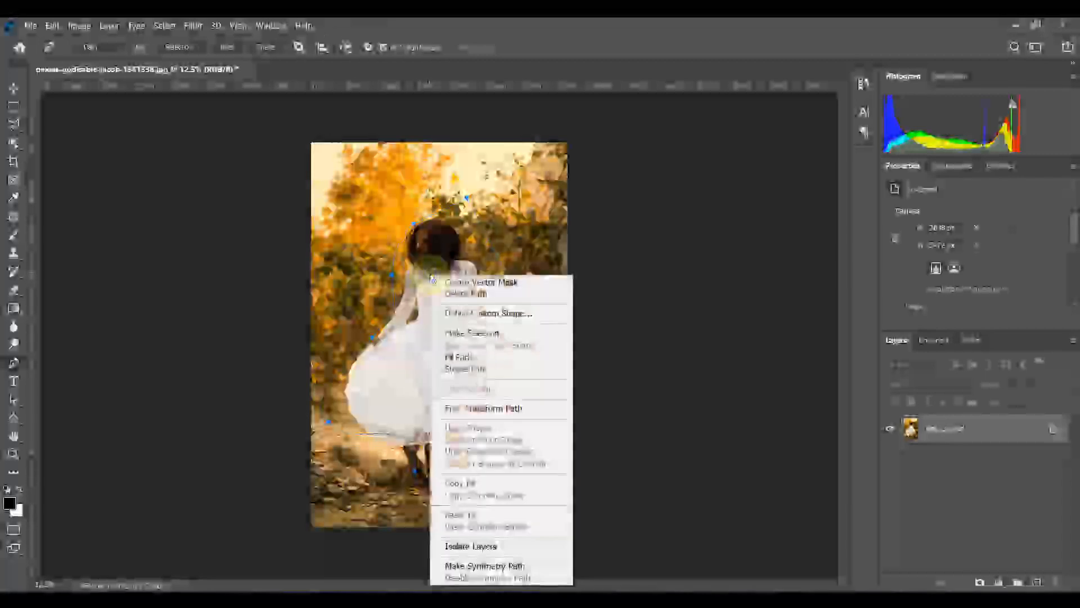
left_click(472, 216)
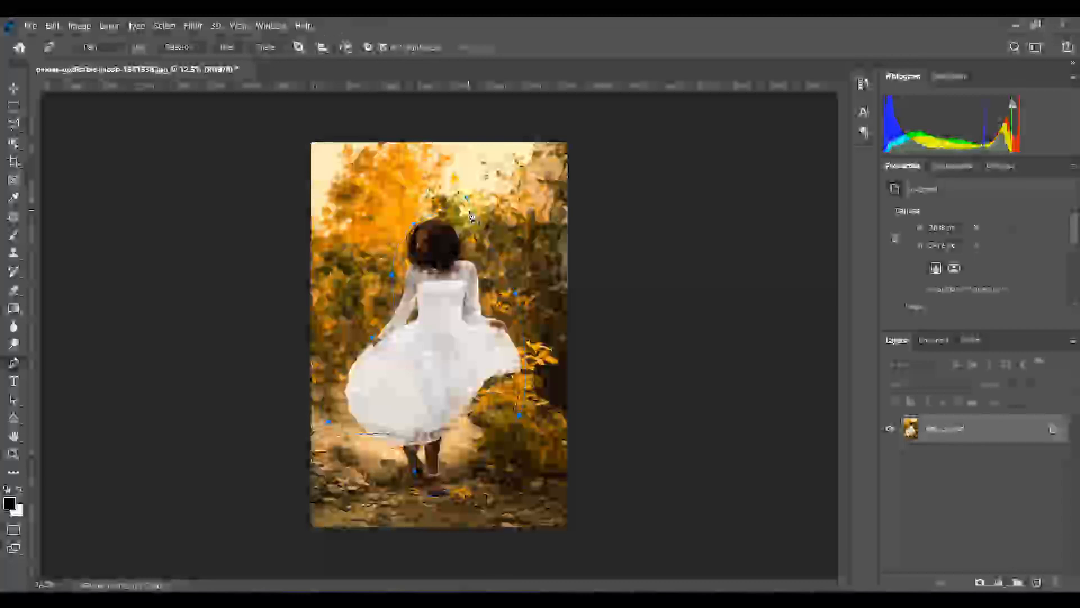
right_click(471, 216)
left_click(509, 230)
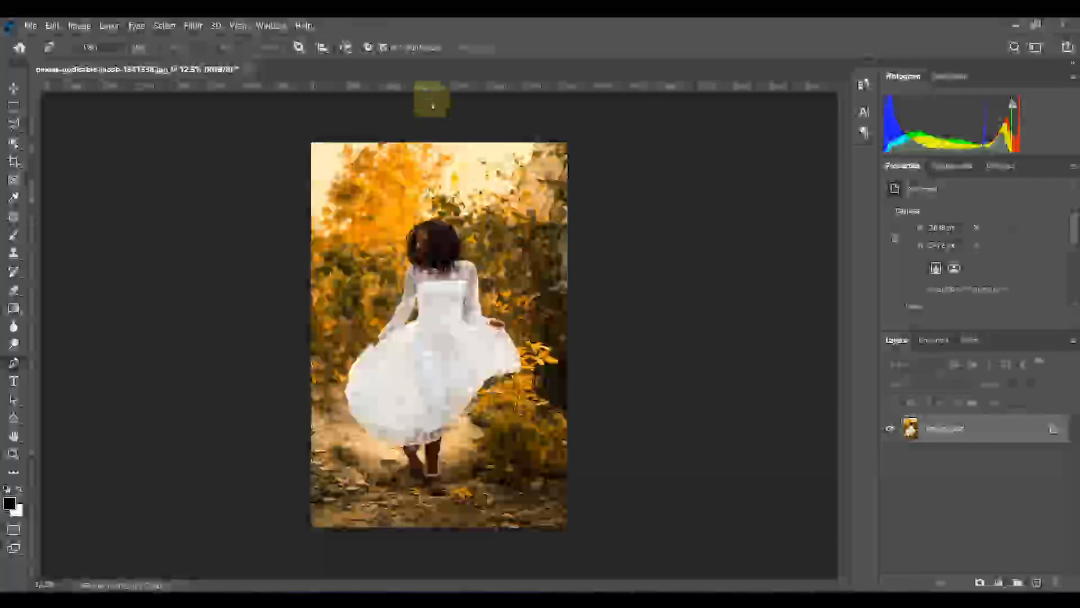
Start an open path through the foliage beside the woman with the Pen tool, including one curved anchor point
left_click(373, 166)
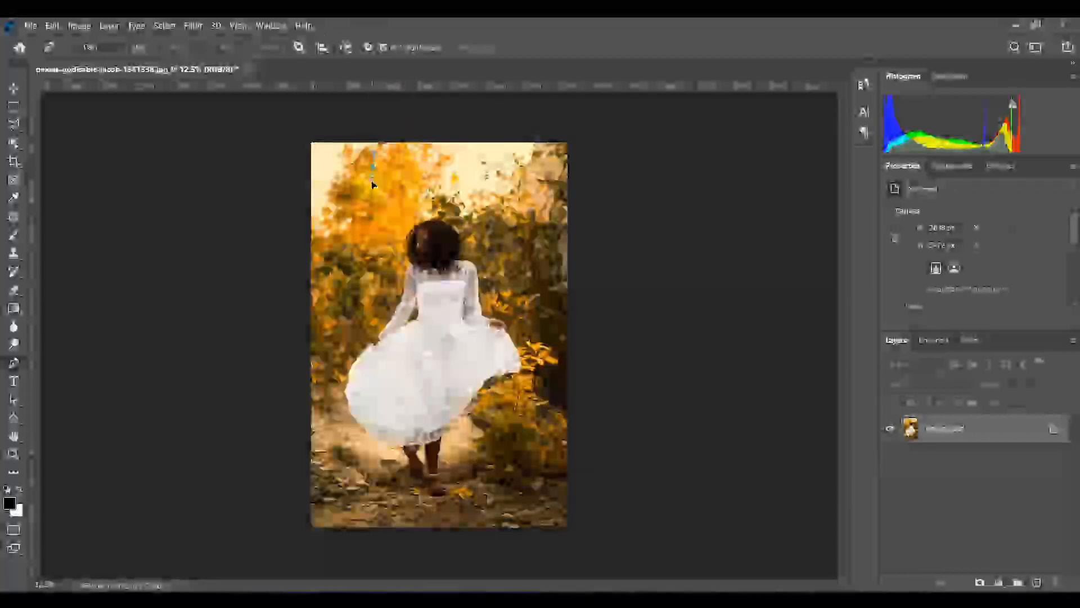
left_click_drag(362, 257, 350, 279)
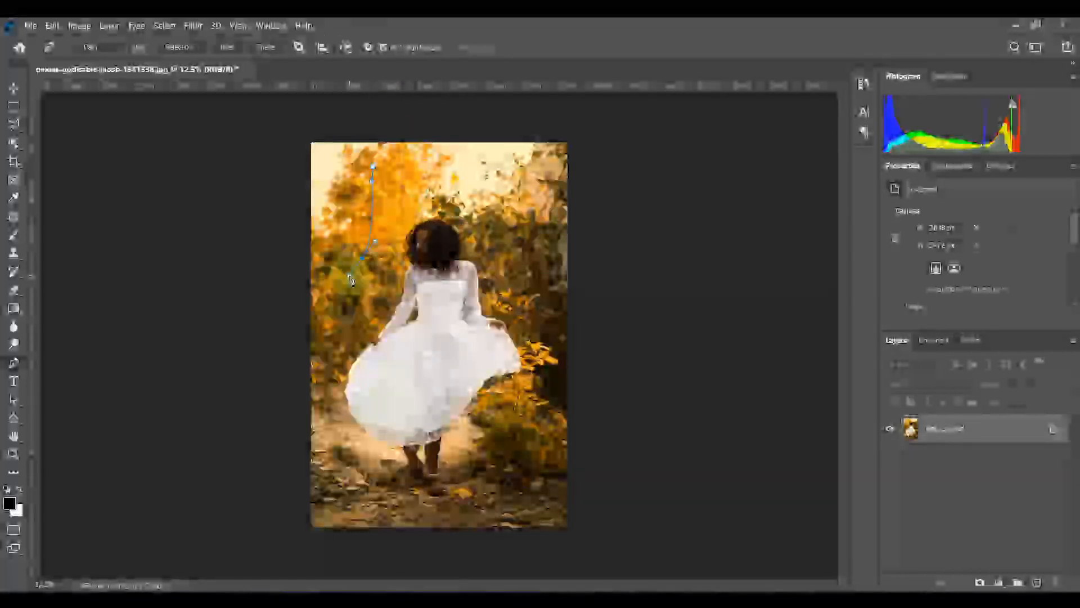
left_click(346, 321)
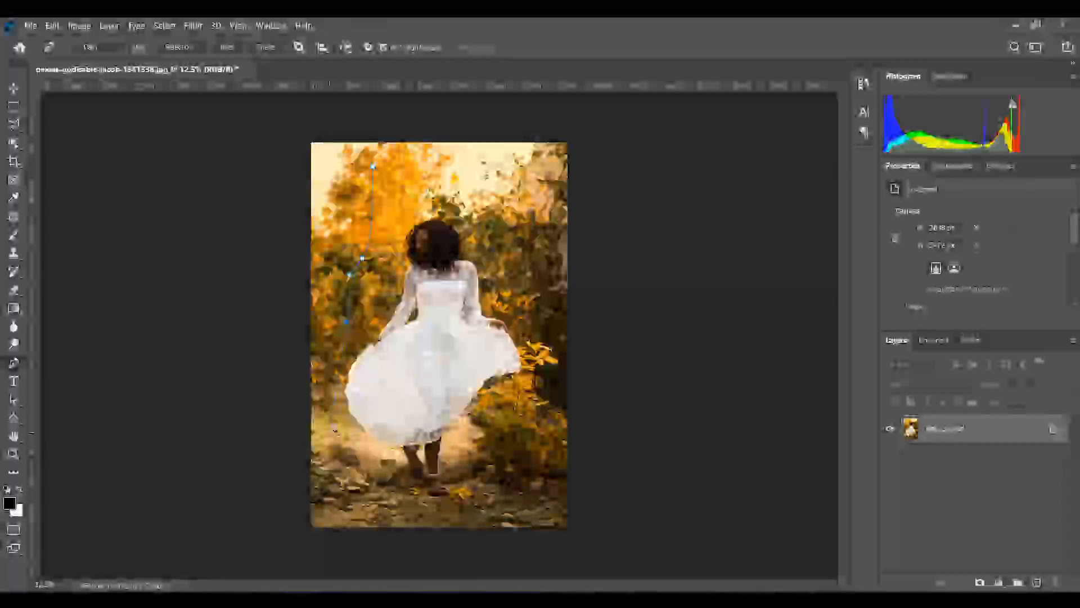
Turn the Pen tool's Rubber Band option off and back on
left_click(368, 47)
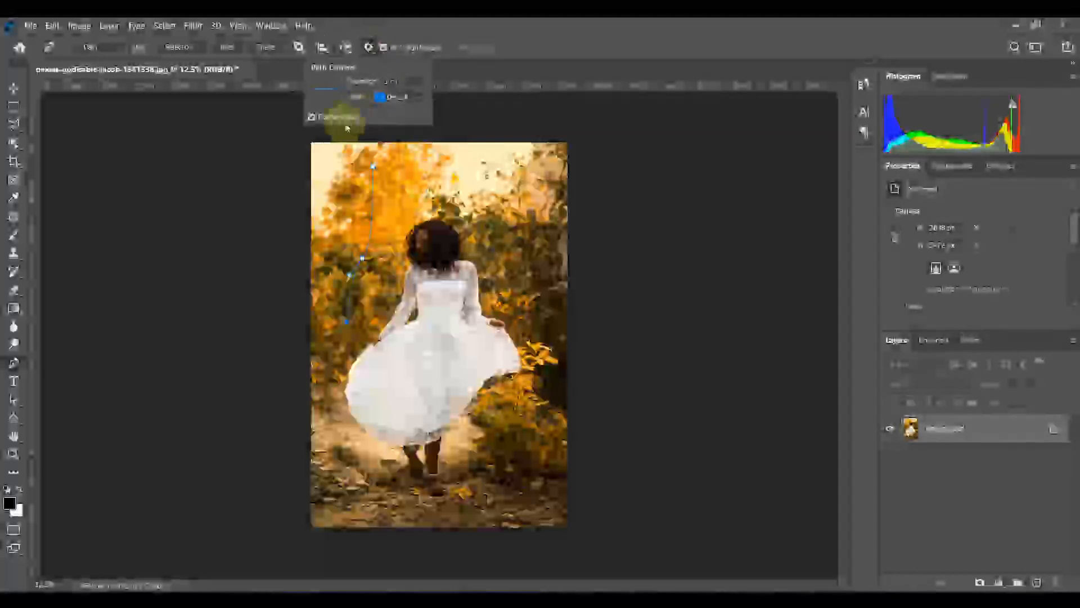
left_click(312, 117)
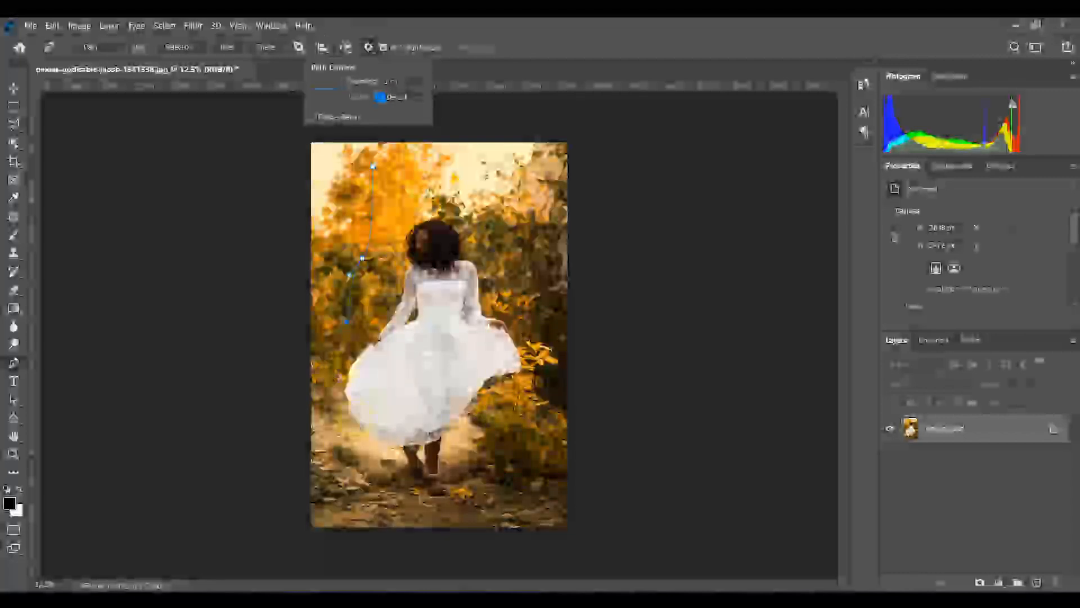
left_click(312, 118)
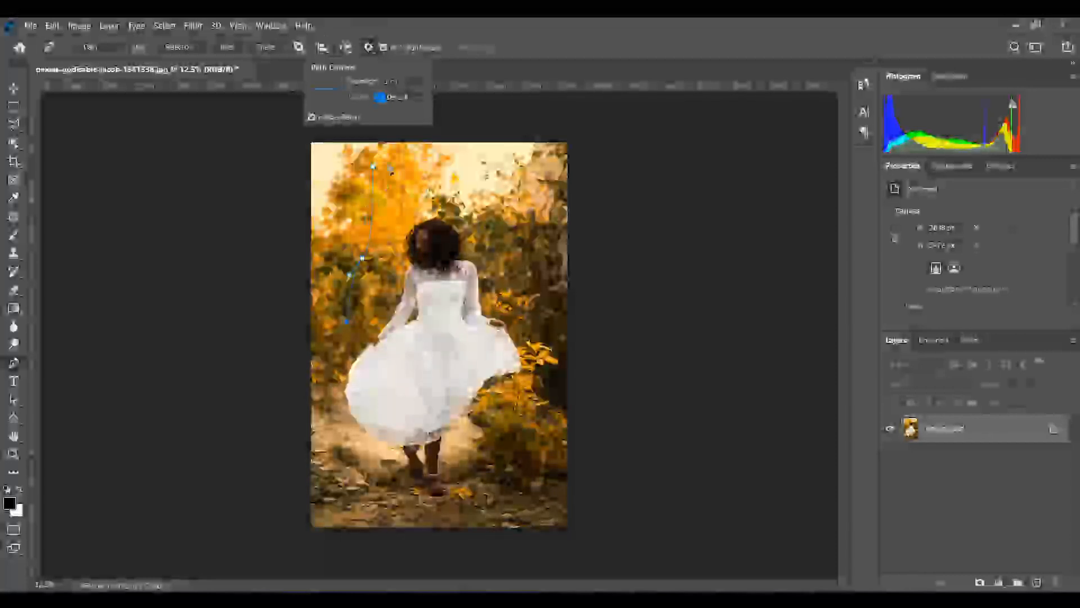
Try Green as the path display color, and restore it to Default
left_click(422, 97)
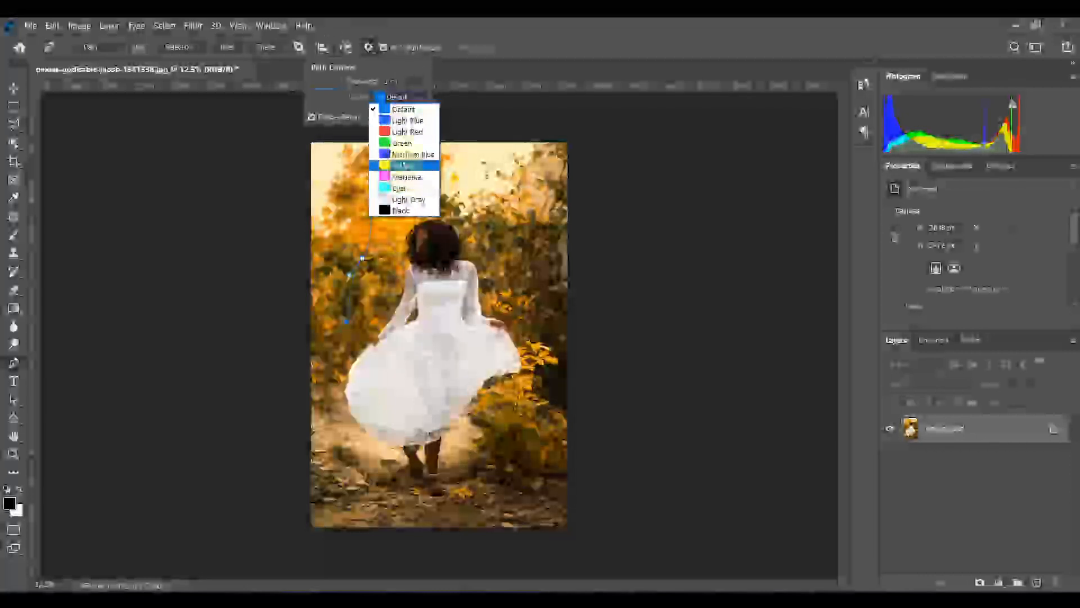
left_click(401, 145)
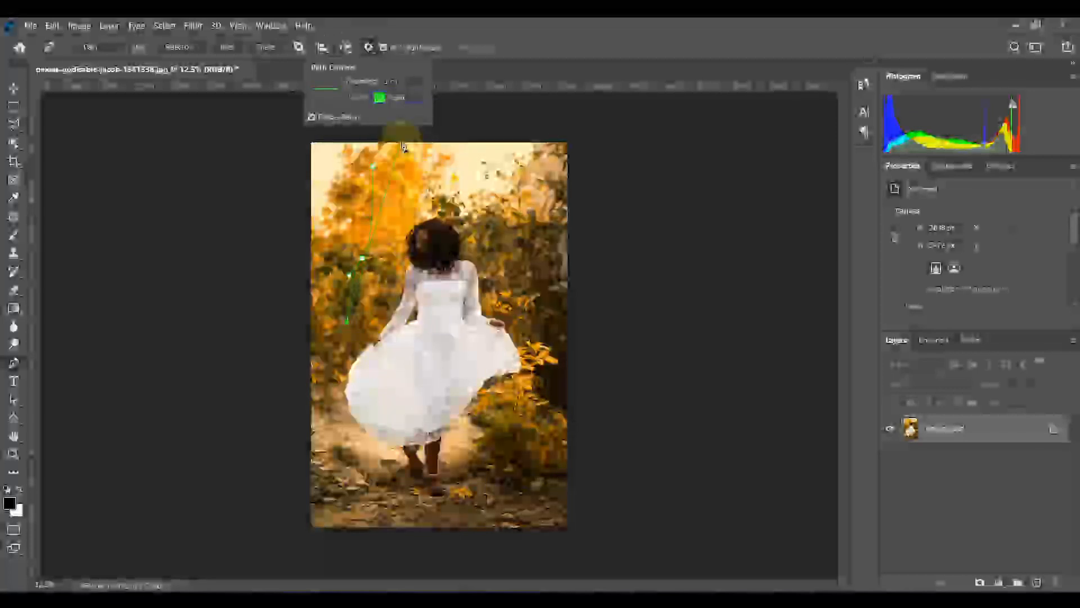
left_click(417, 99)
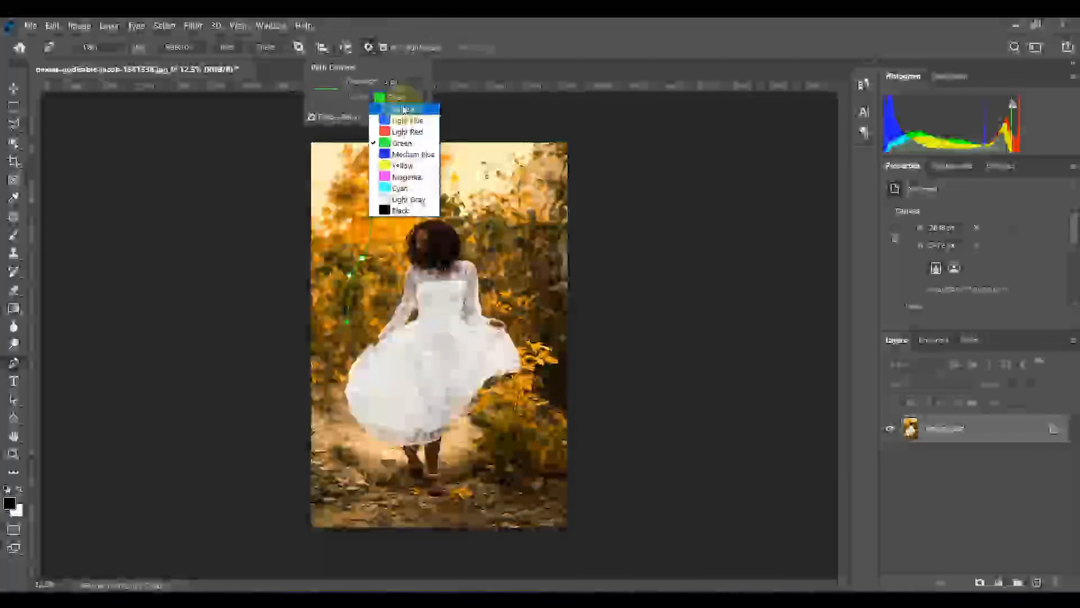
left_click(404, 108)
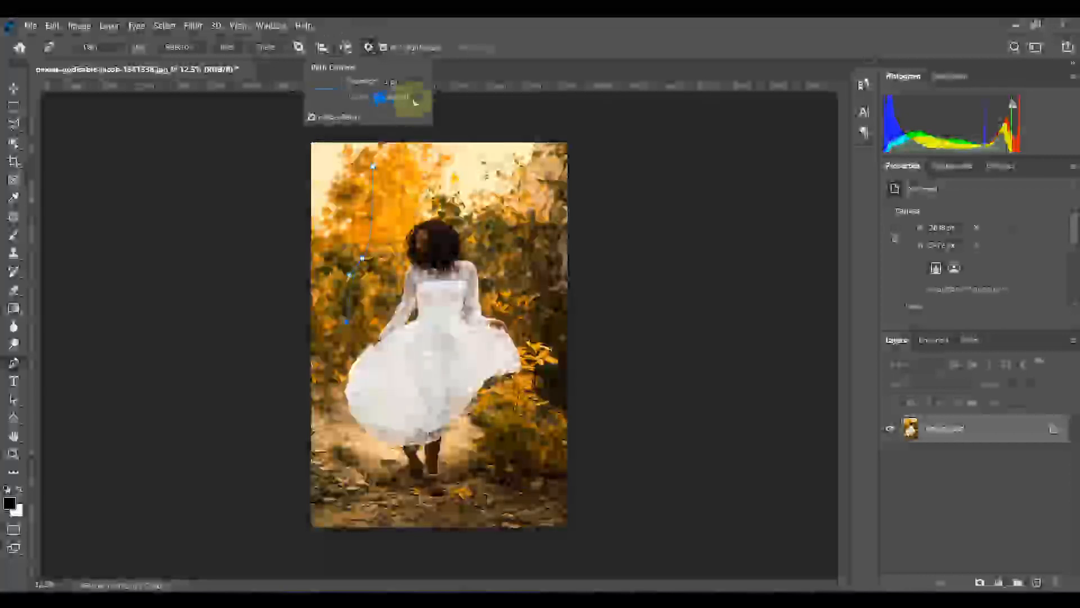
left_click(417, 99)
left_click(404, 109)
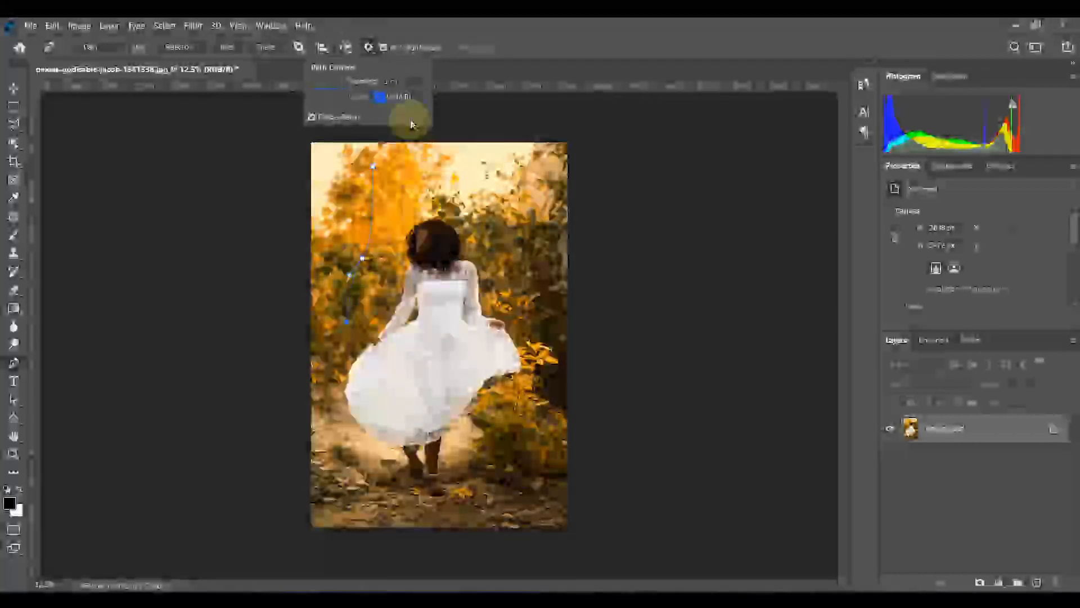
left_click(425, 98)
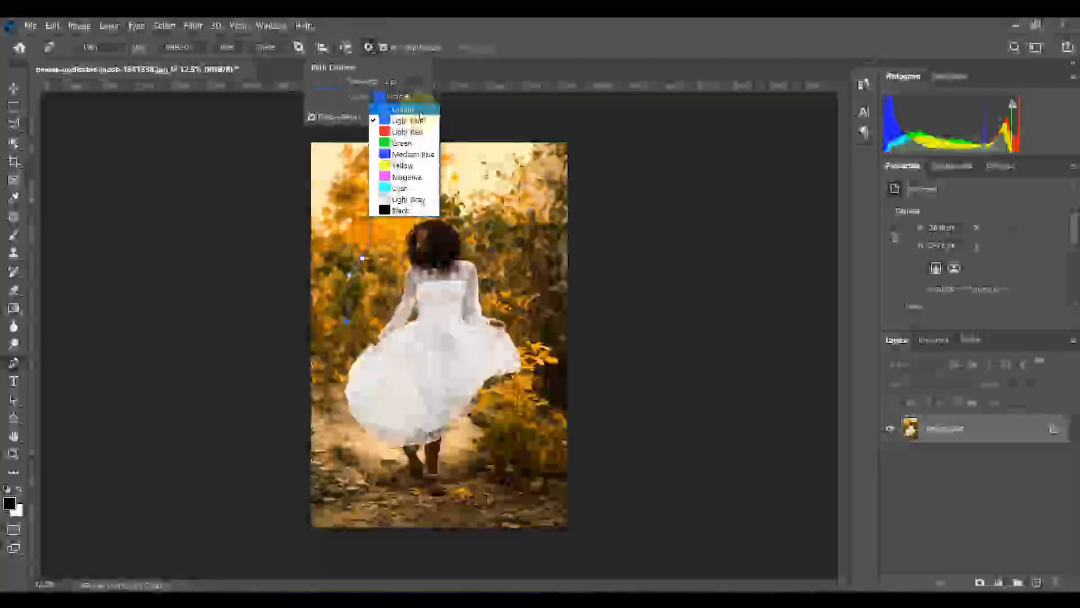
left_click(419, 109)
left_click(449, 39)
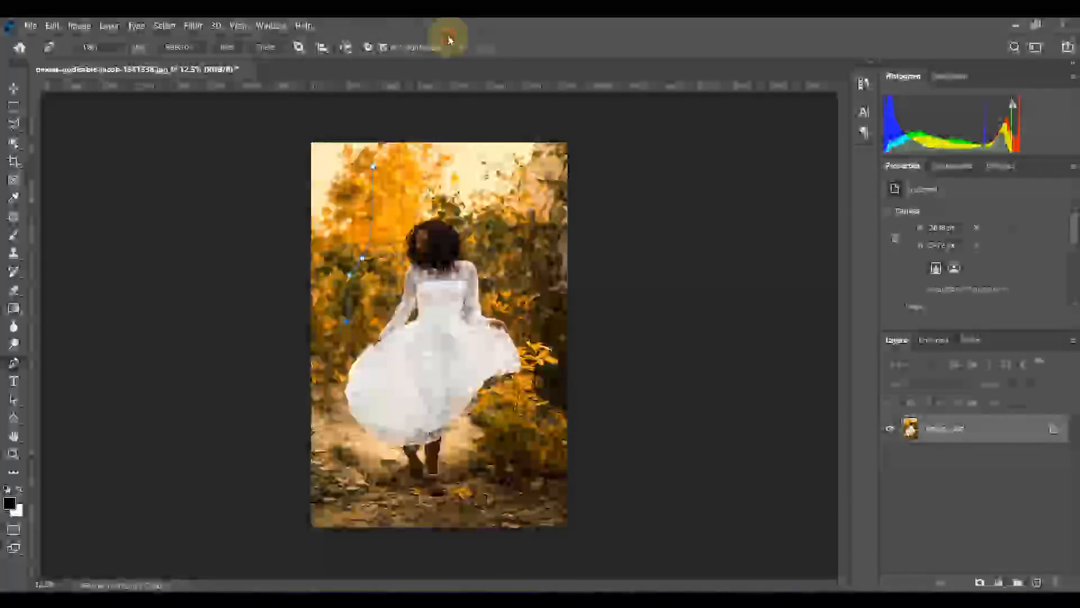
Delete the open path beside the woman and switch to the Move tool
right_click(306, 377)
right_click(369, 330)
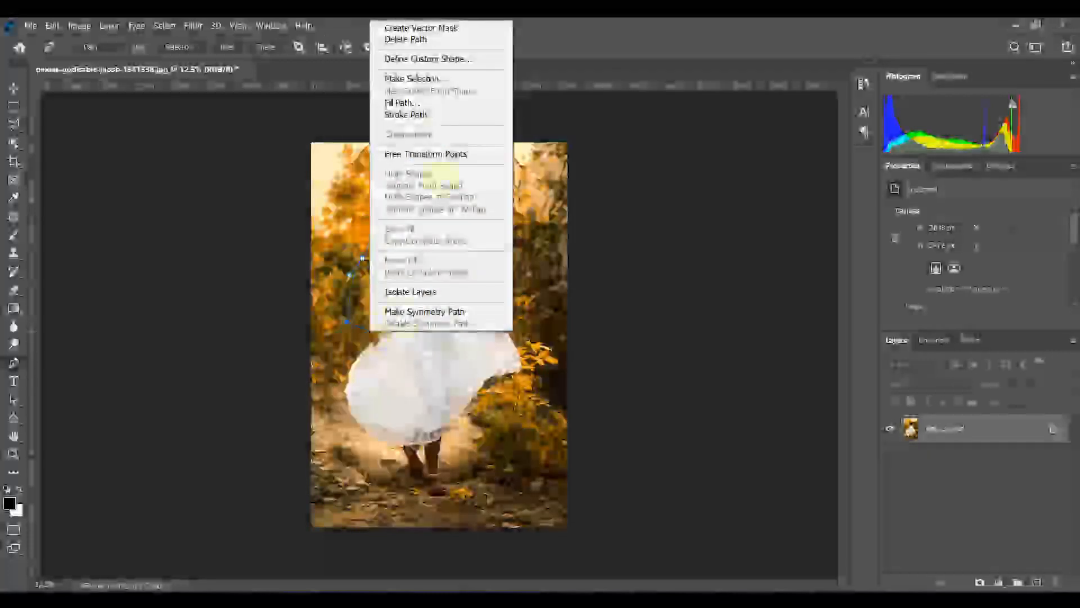
left_click(435, 39)
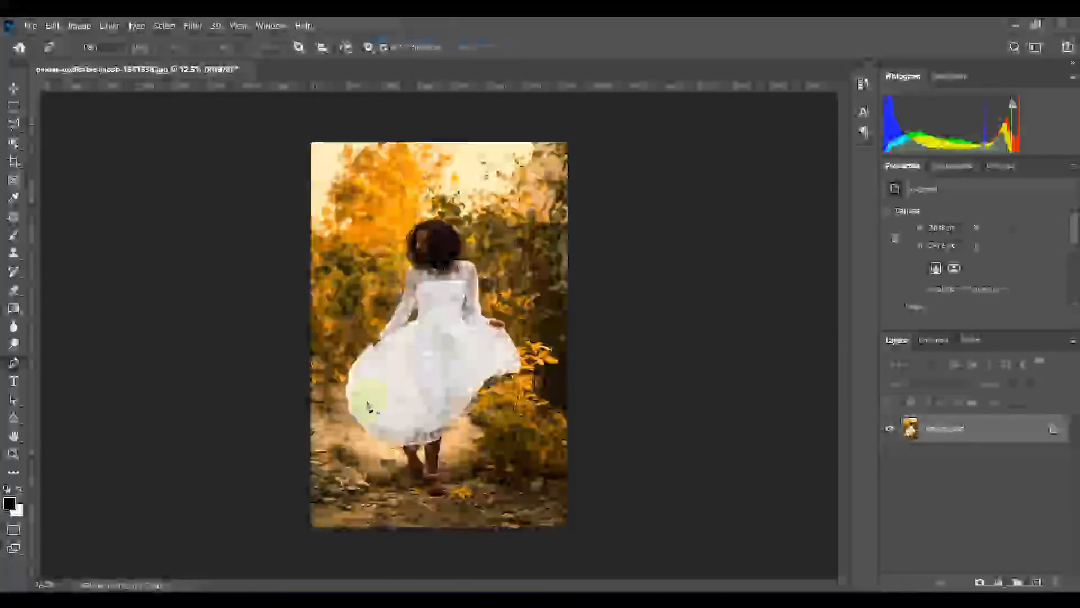
left_click(13, 87)
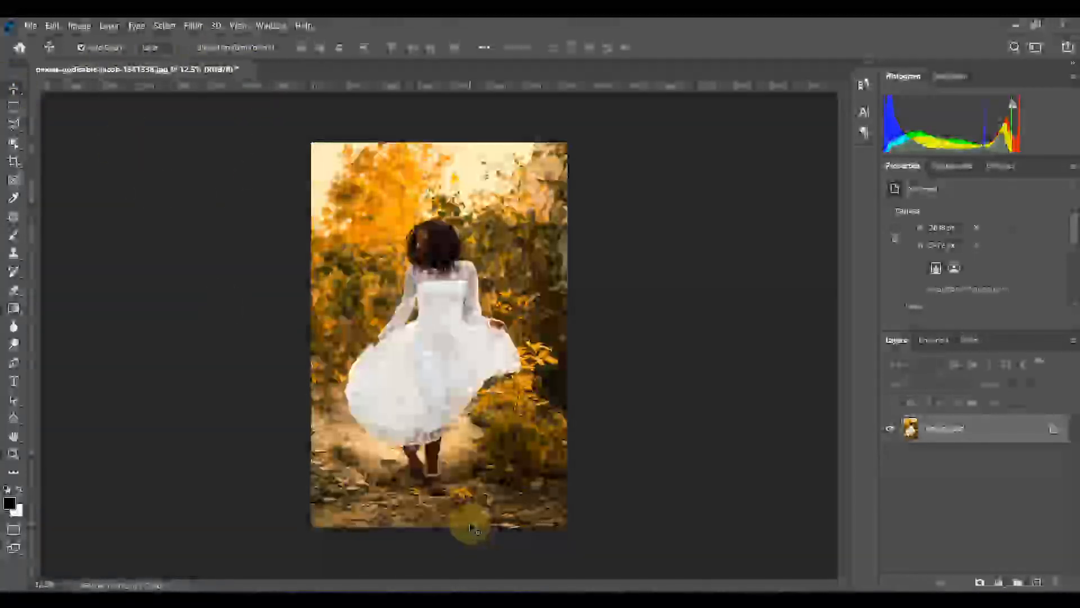
Review the options of the Marquee, Polygonal Lasso and Object Selection tools, and return to the Move tool
mouse_move(555, 585)
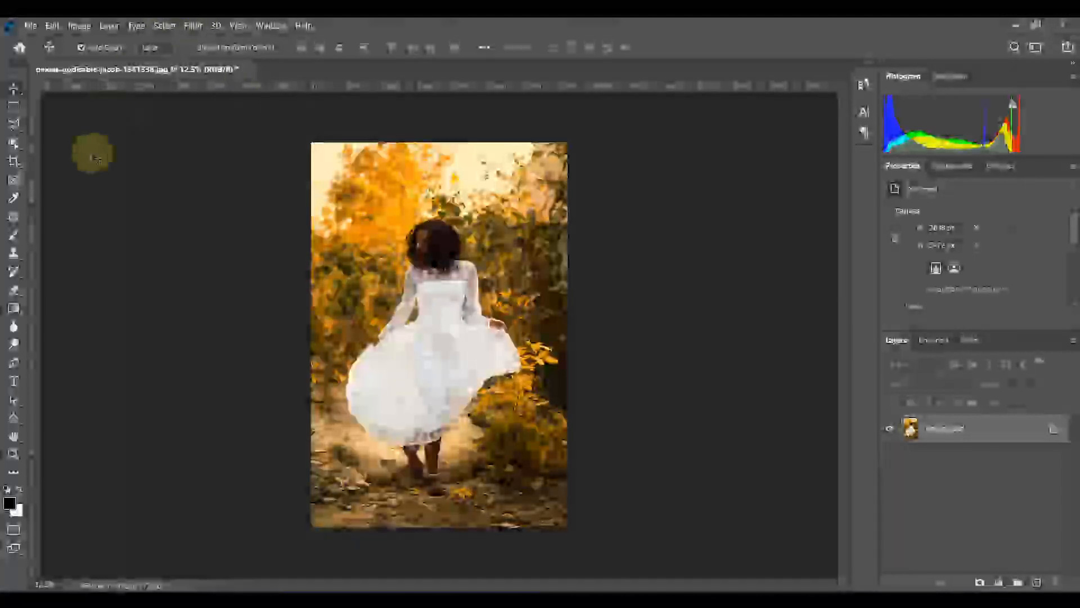
left_click(15, 107)
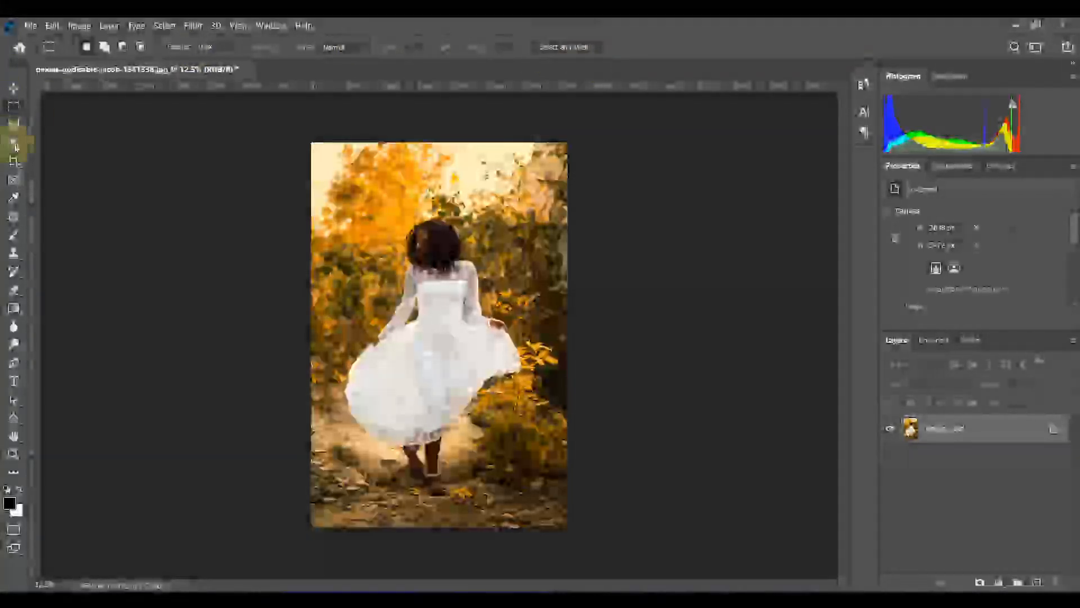
left_click(14, 125)
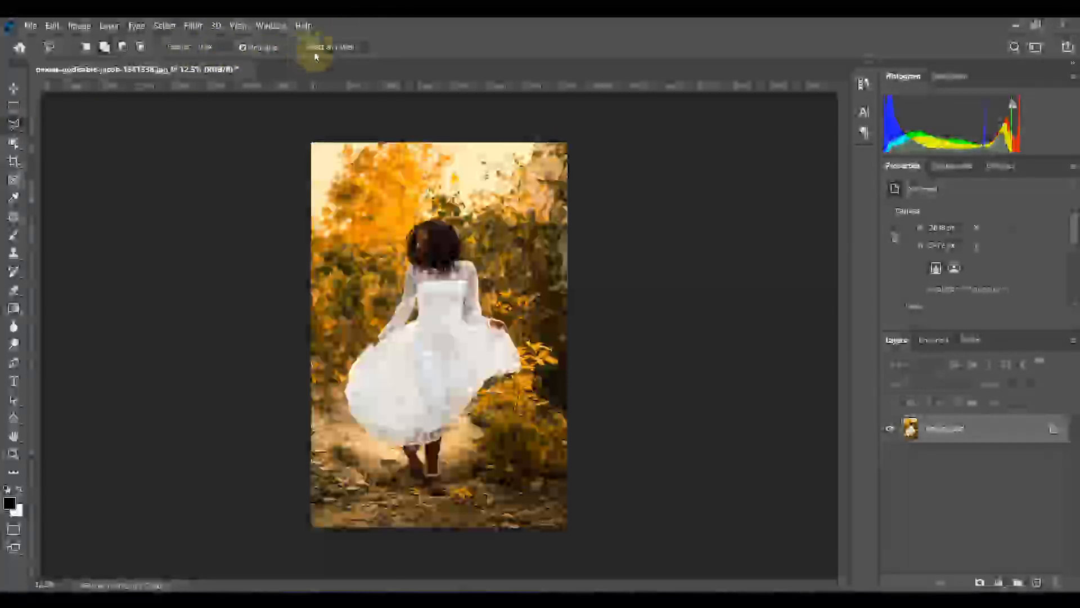
left_click(16, 144)
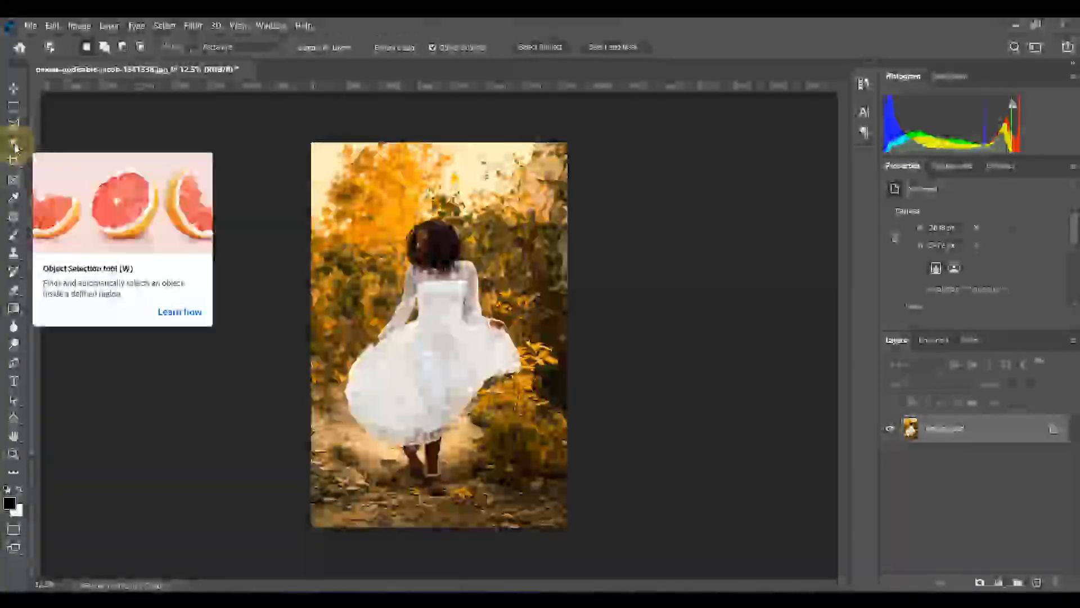
right_click(15, 147)
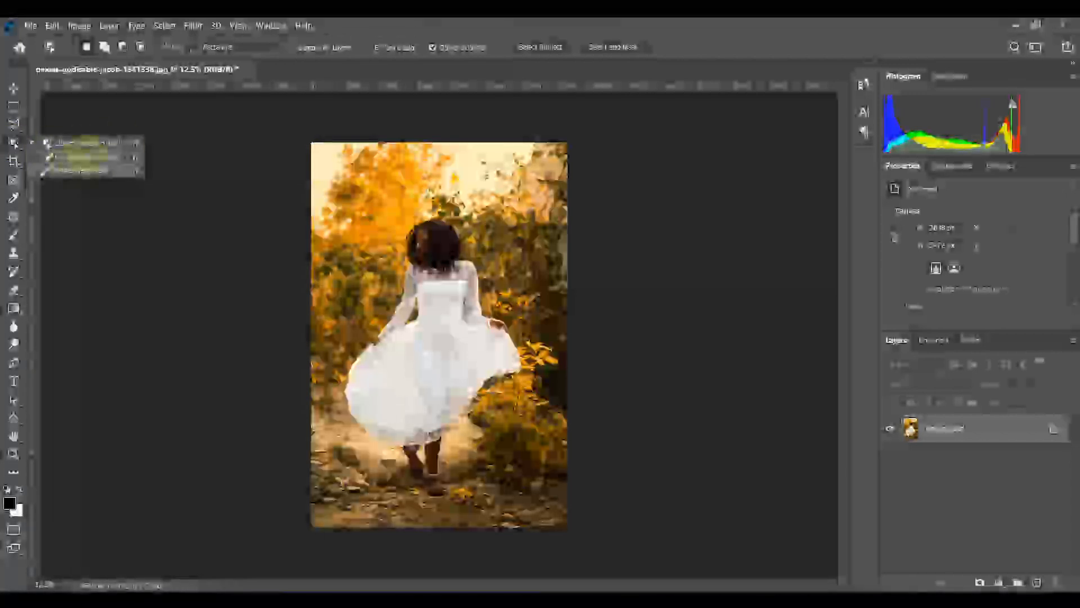
left_click(14, 142)
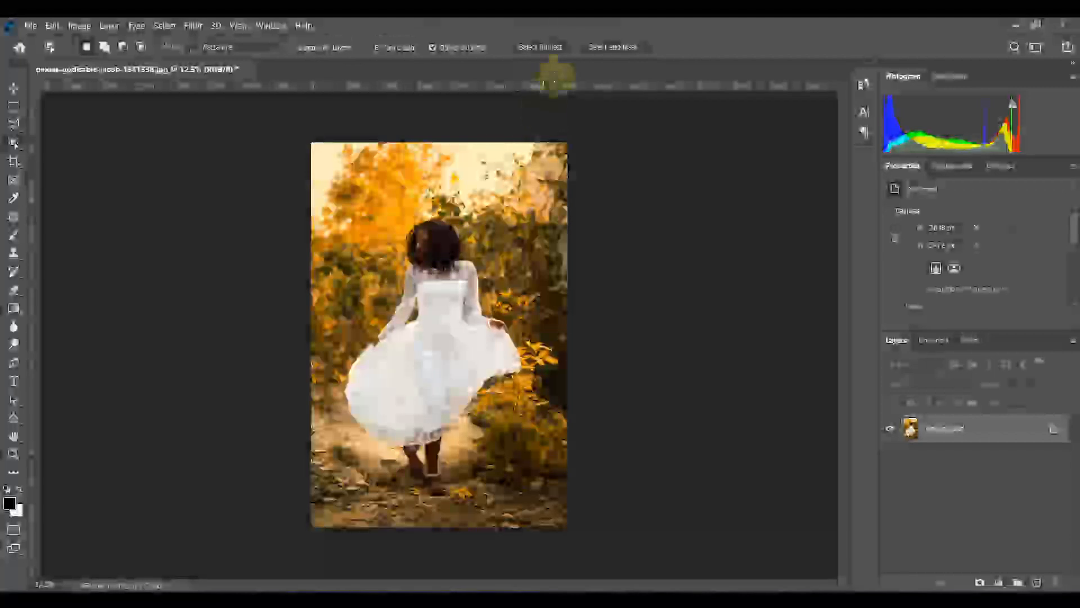
left_click(14, 89)
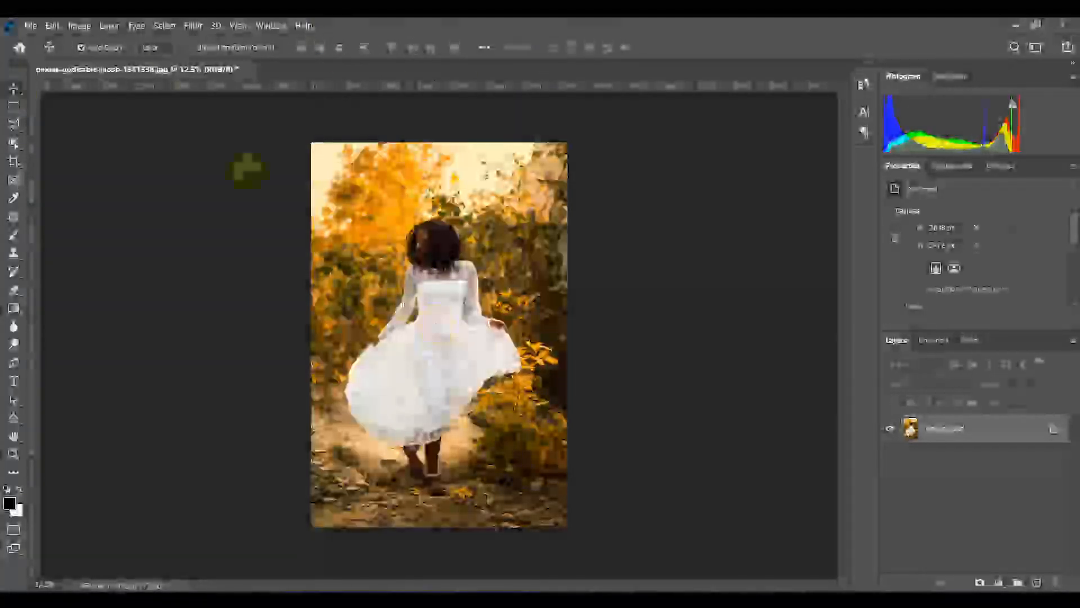
Try the automatic Sky selection on the photo, and deselect it
left_click(165, 25)
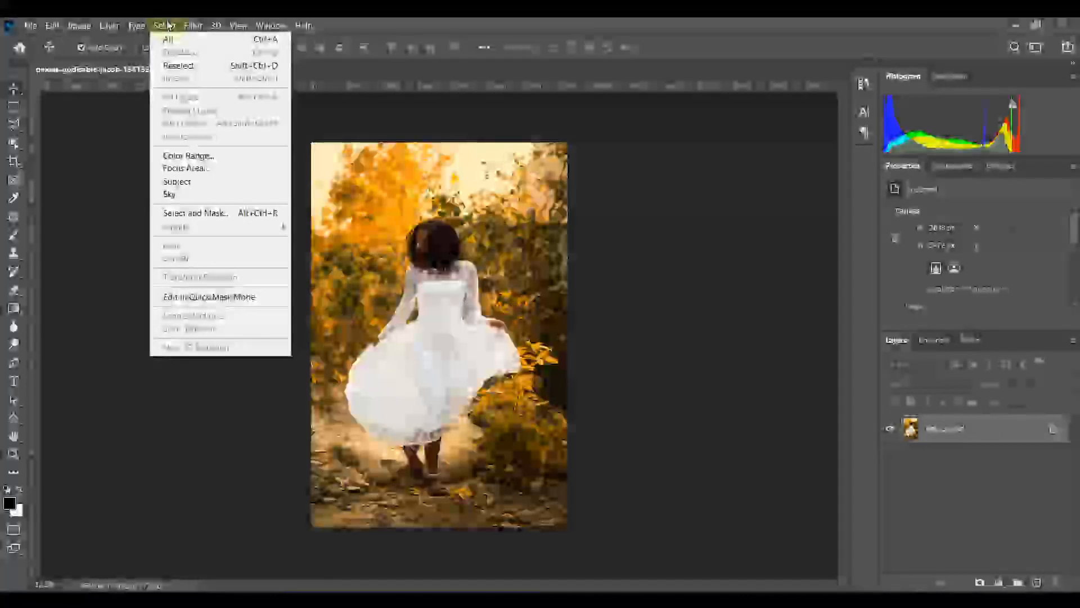
left_click(171, 194)
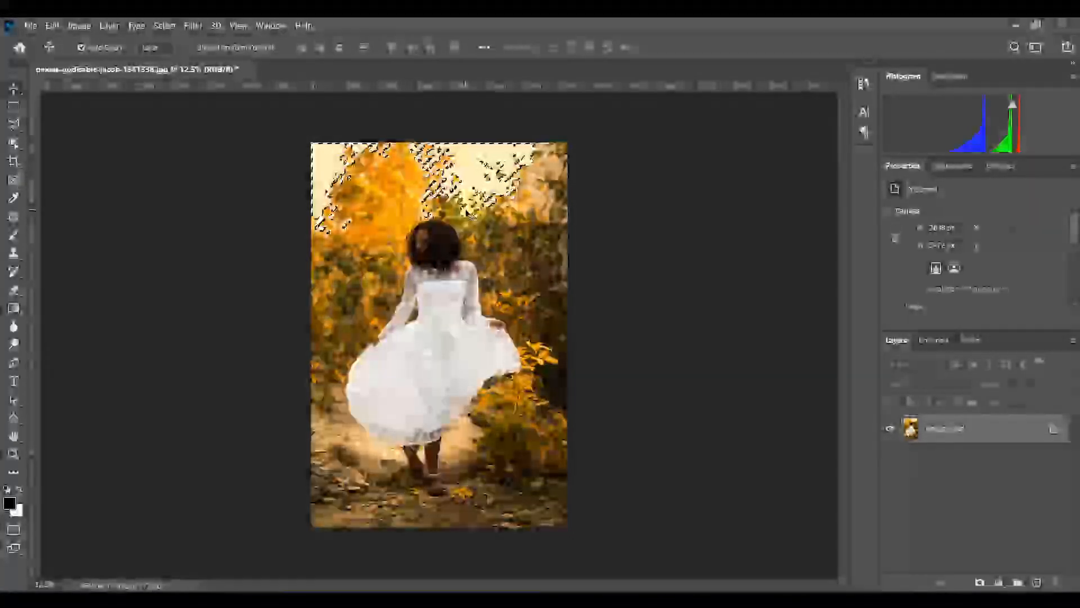
key("ctrl+d")
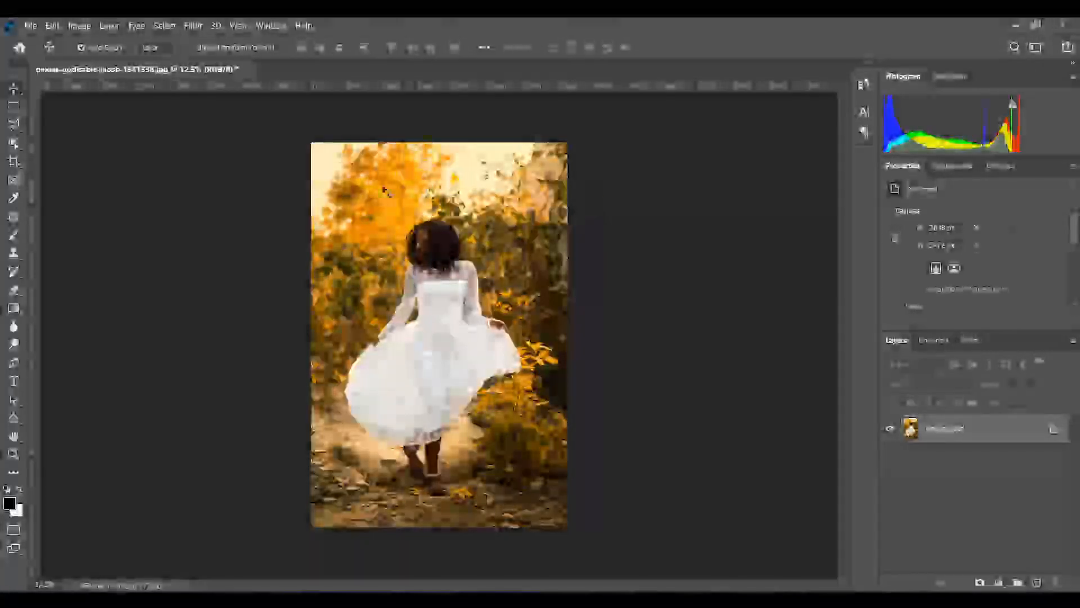
Copy the woman to a new layer using the automatic Subject selection, and check the cutout by temporarily hiding the Background
left_click(164, 26)
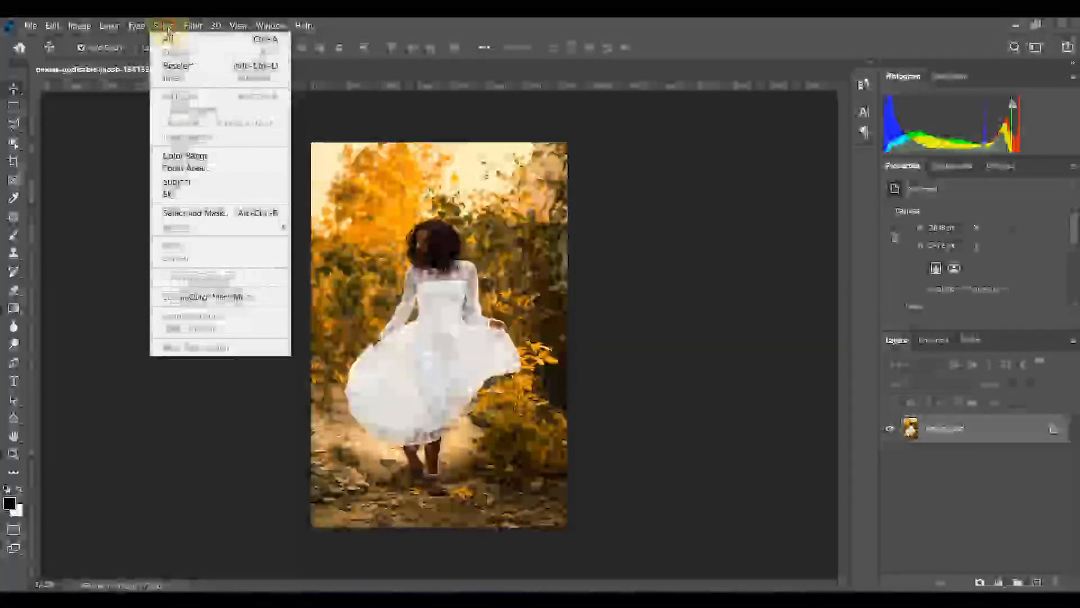
left_click(191, 182)
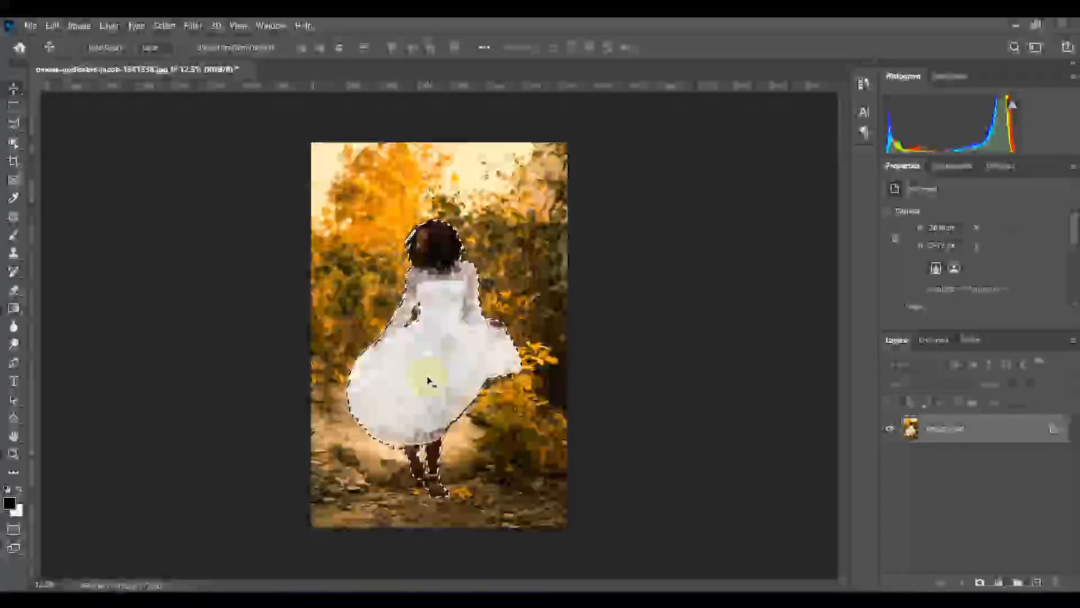
key("ctrl+j")
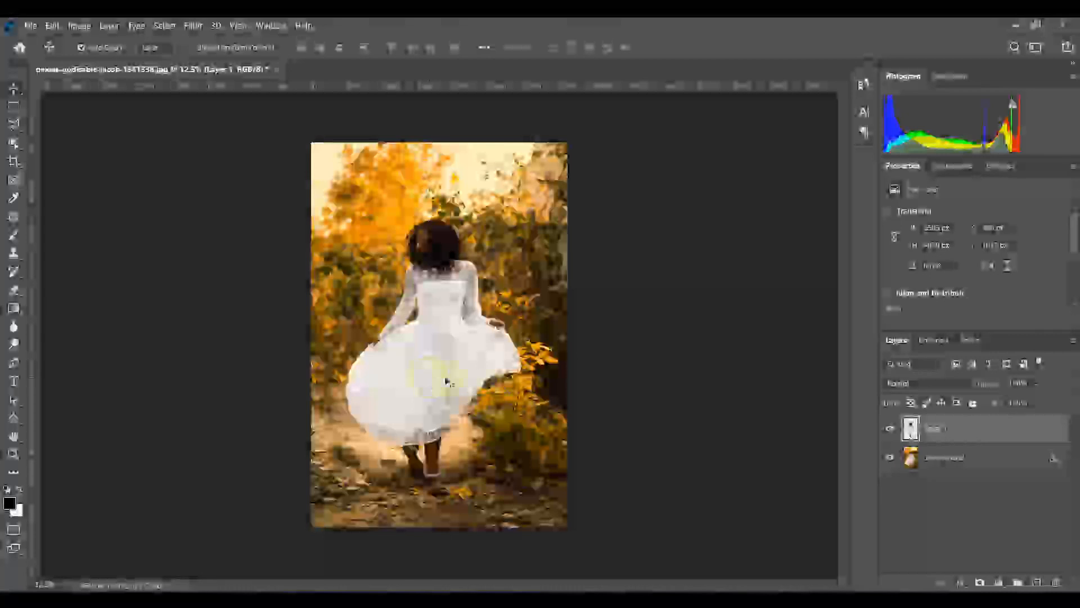
left_click(890, 458)
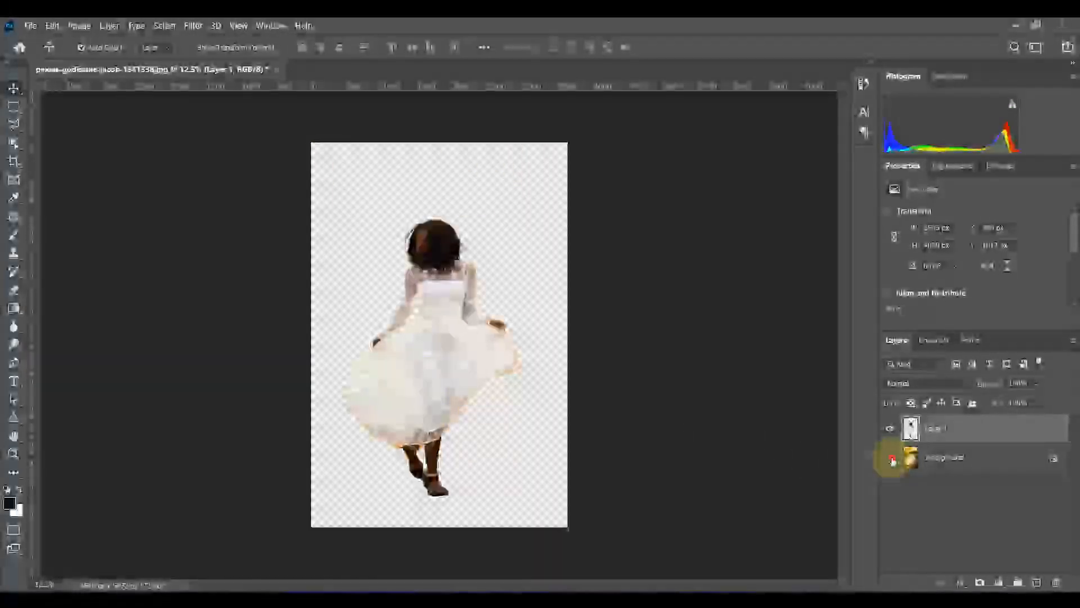
left_click(891, 458)
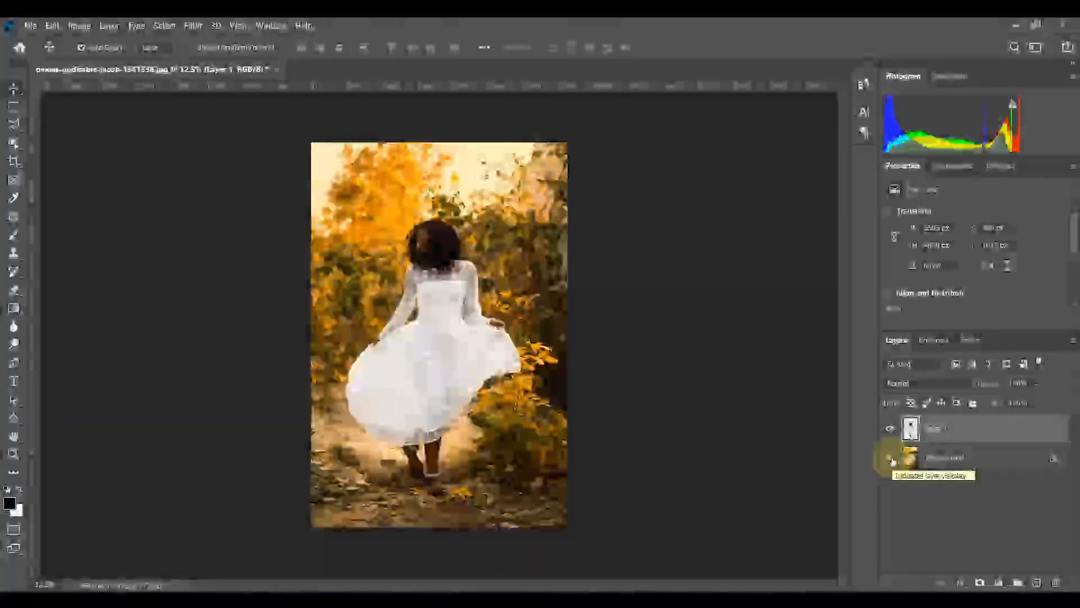
Open the Camera Raw Filter on the Background layer and cool the white balance by lowering the Temperature slightly
left_click(955, 459)
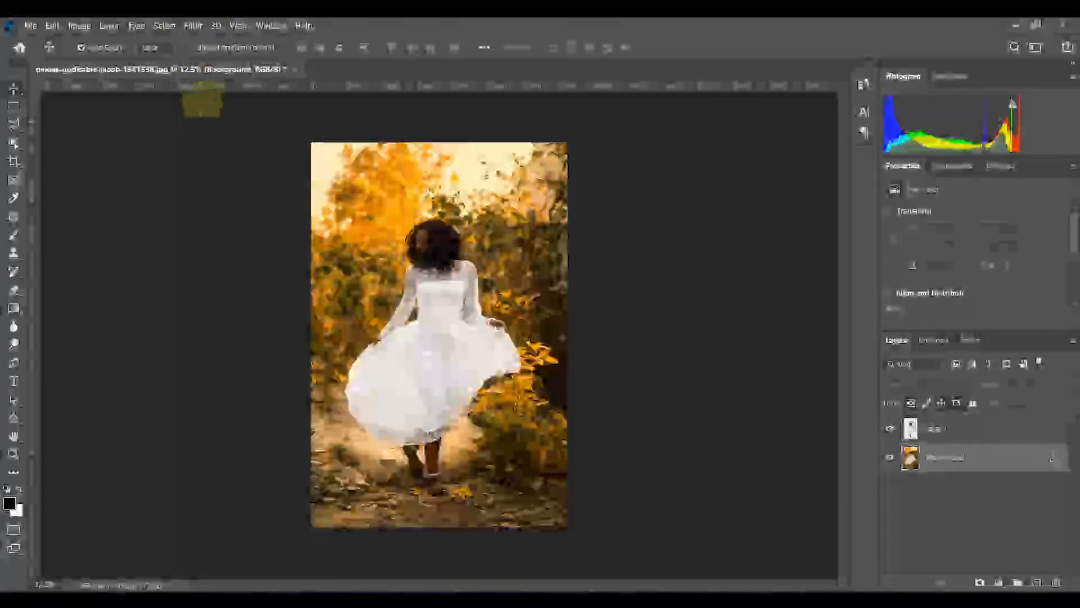
left_click(200, 25)
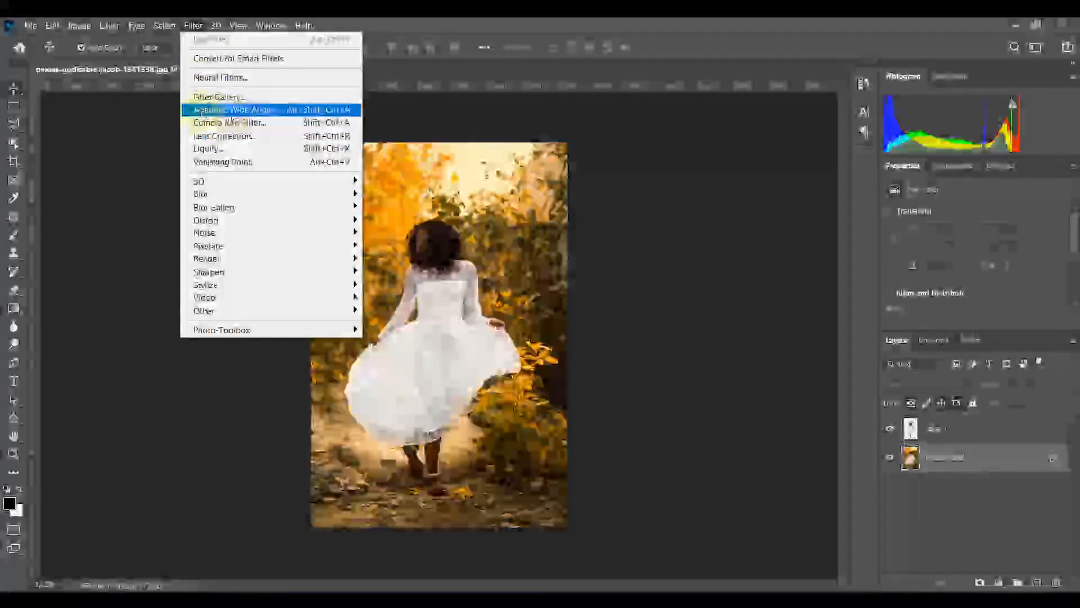
left_click(123, 247)
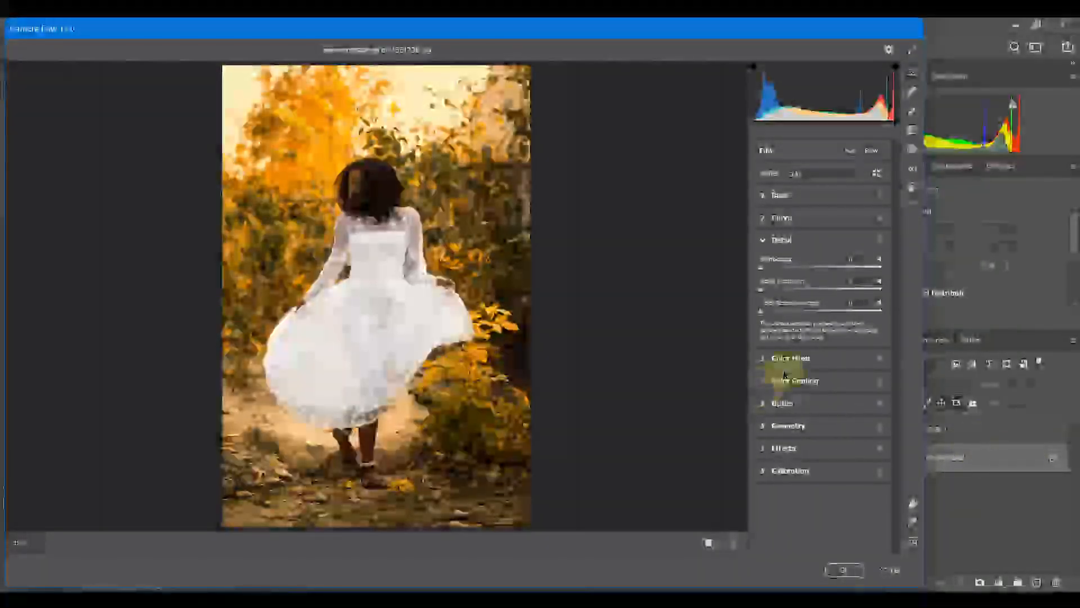
left_click(780, 194)
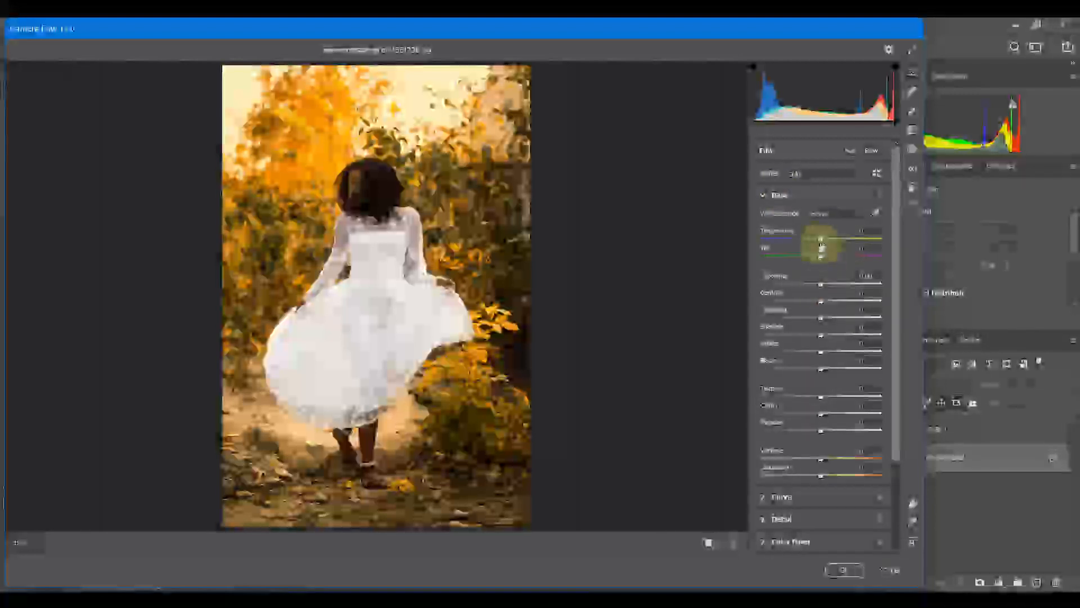
mouse_move(821, 242)
left_mouse_down()
mouse_move(798, 248)
mouse_move(808, 248)
left_mouse_up()
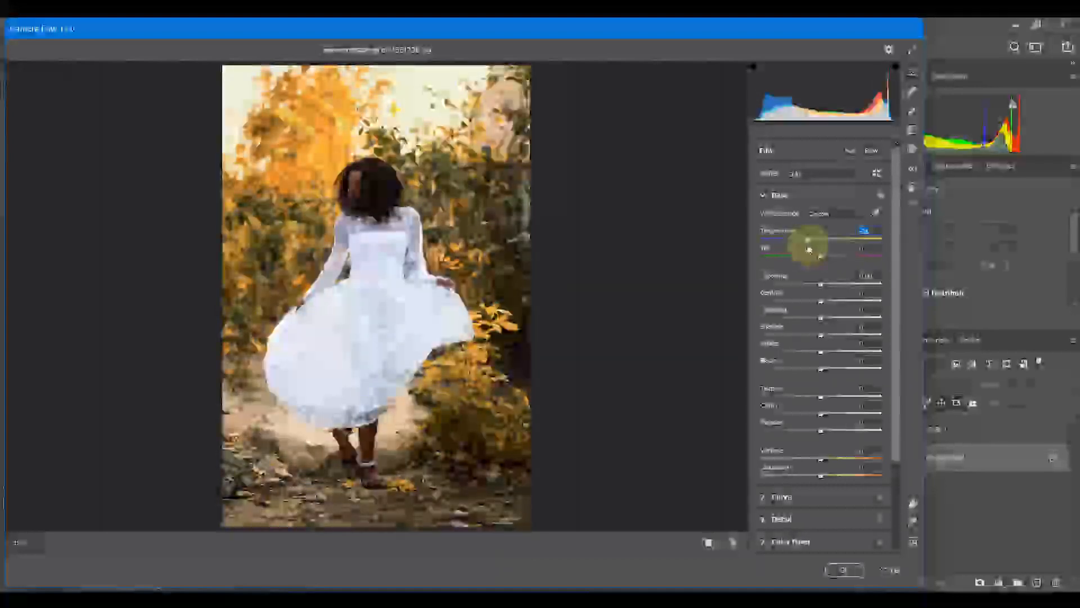
left_click_drag(822, 460, 817, 463)
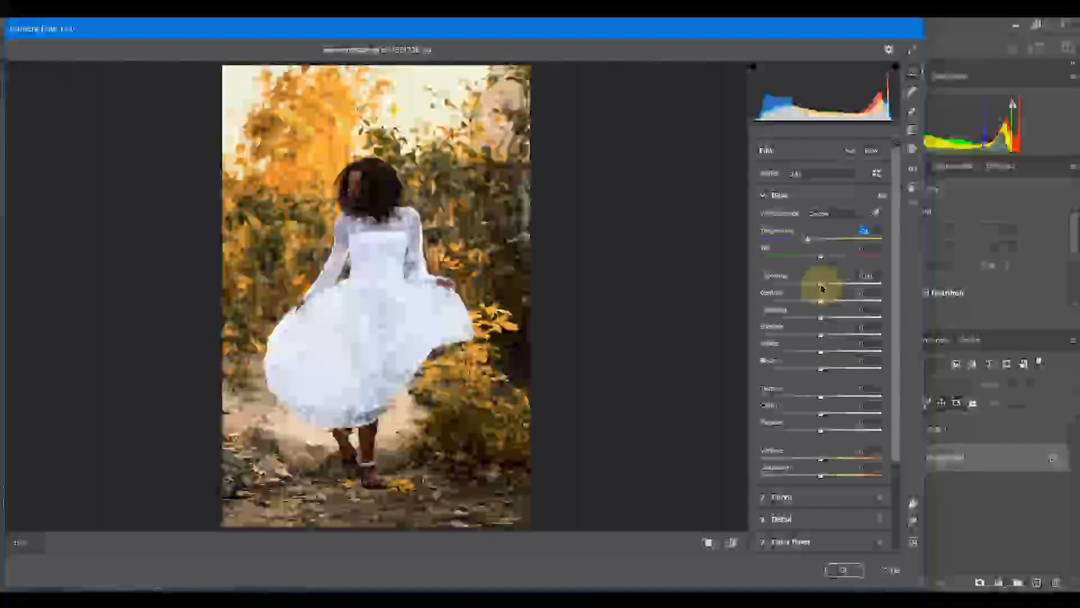
Raise the Exposure, Contrast and Shadows of the photo moderately, and lower the Highlights to -100
left_click_drag(821, 287, 830, 288)
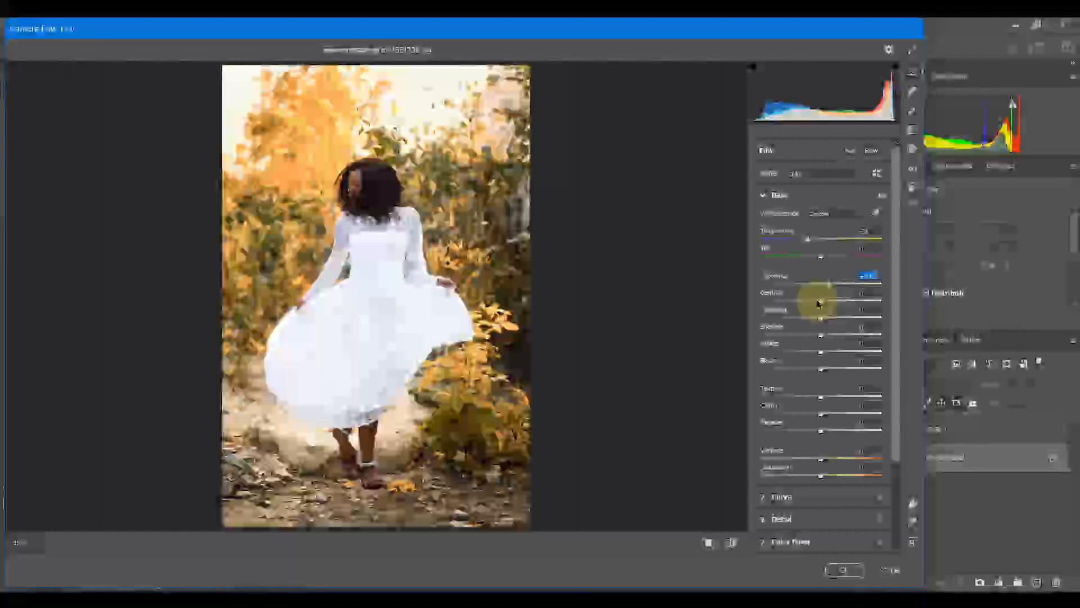
left_click_drag(820, 304, 837, 304)
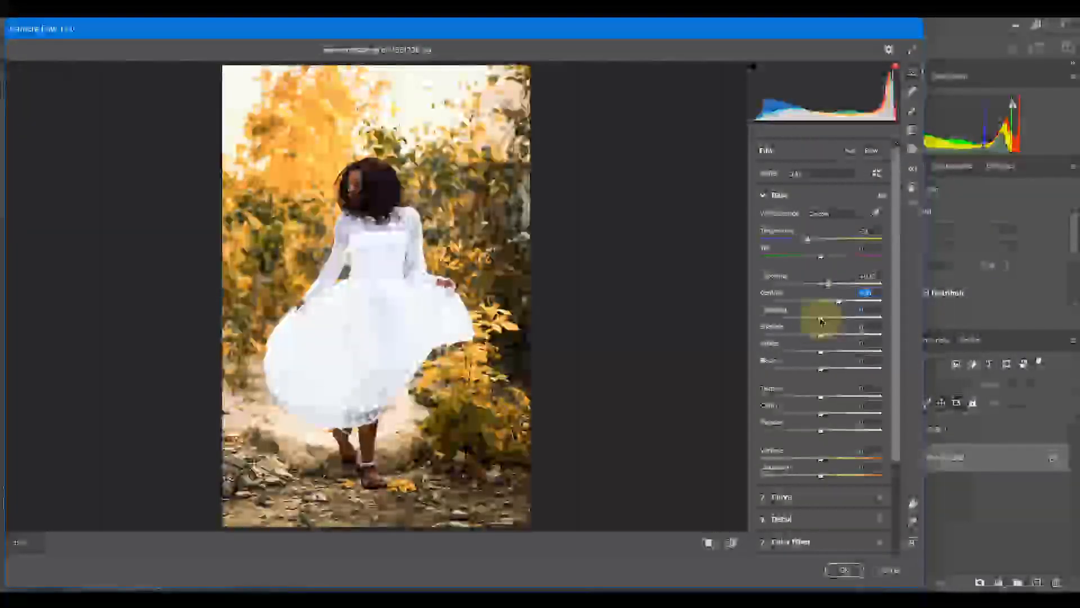
left_click_drag(821, 318, 755, 316)
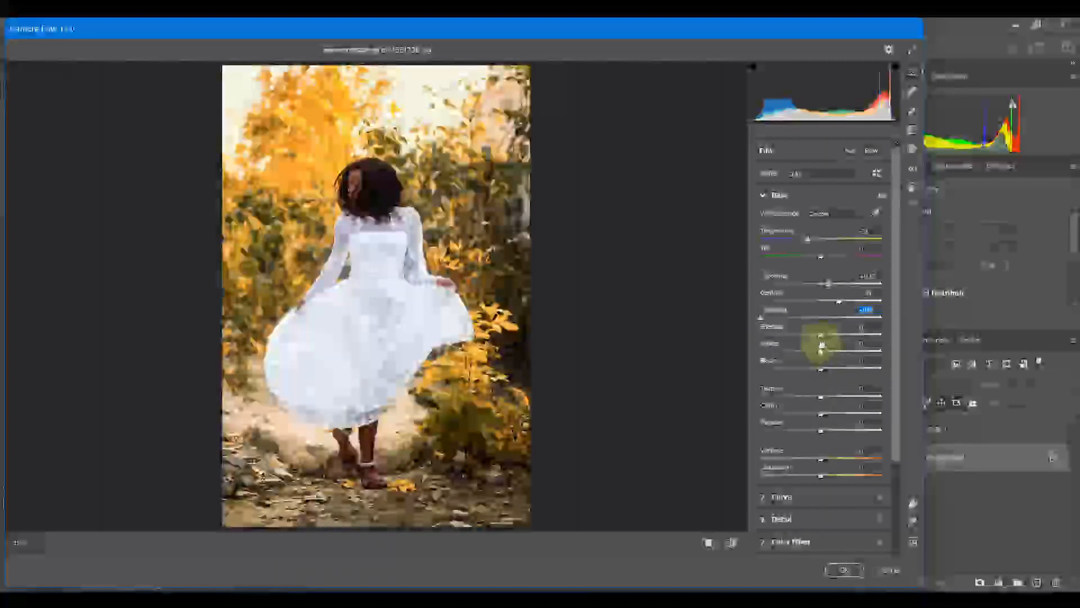
left_click_drag(821, 337, 849, 336)
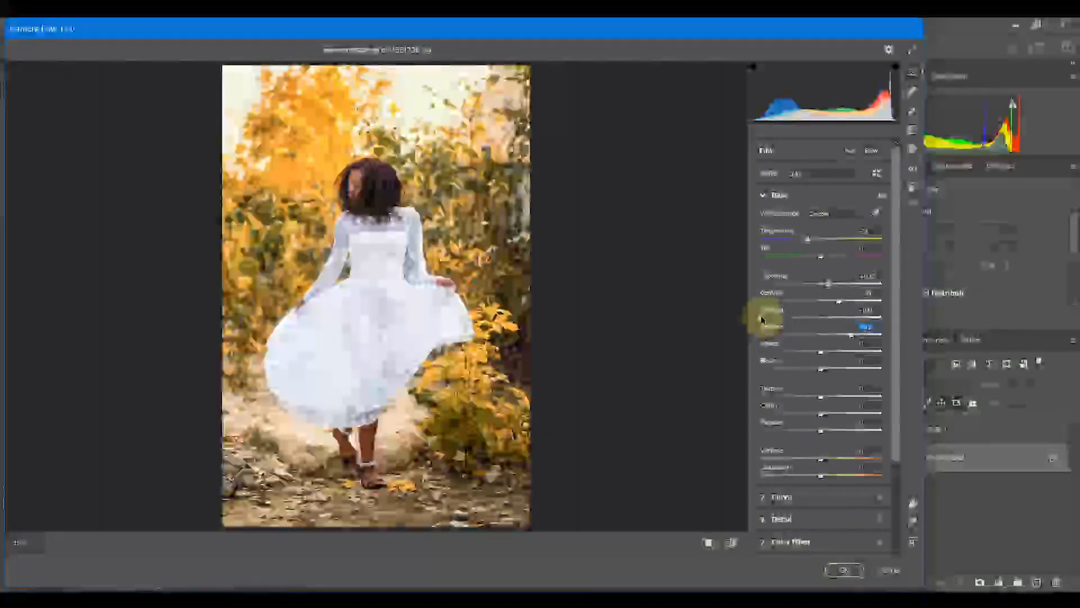
left_click_drag(763, 318, 741, 316)
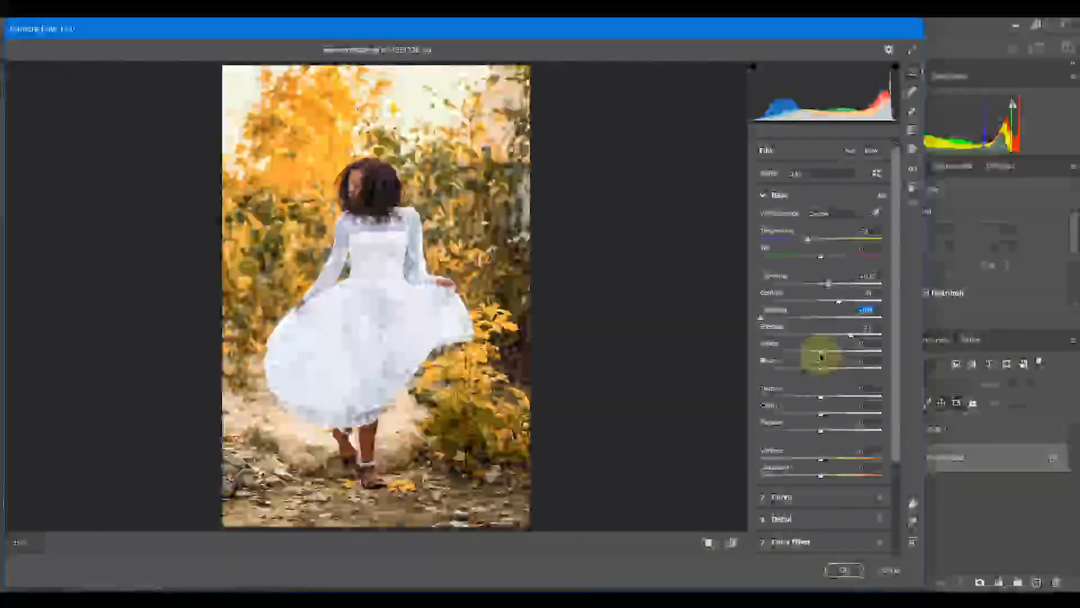
Lower the Whites and raise the Blacks strongly, and increase the Exposure and Contrast a little further
left_click_drag(820, 355, 778, 355)
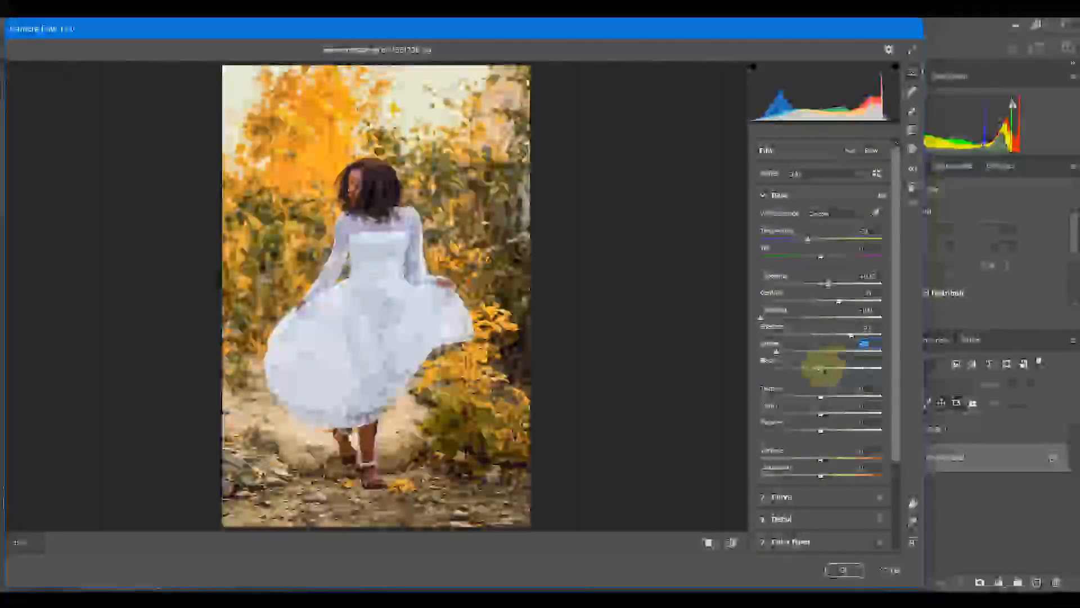
left_click_drag(821, 373, 865, 372)
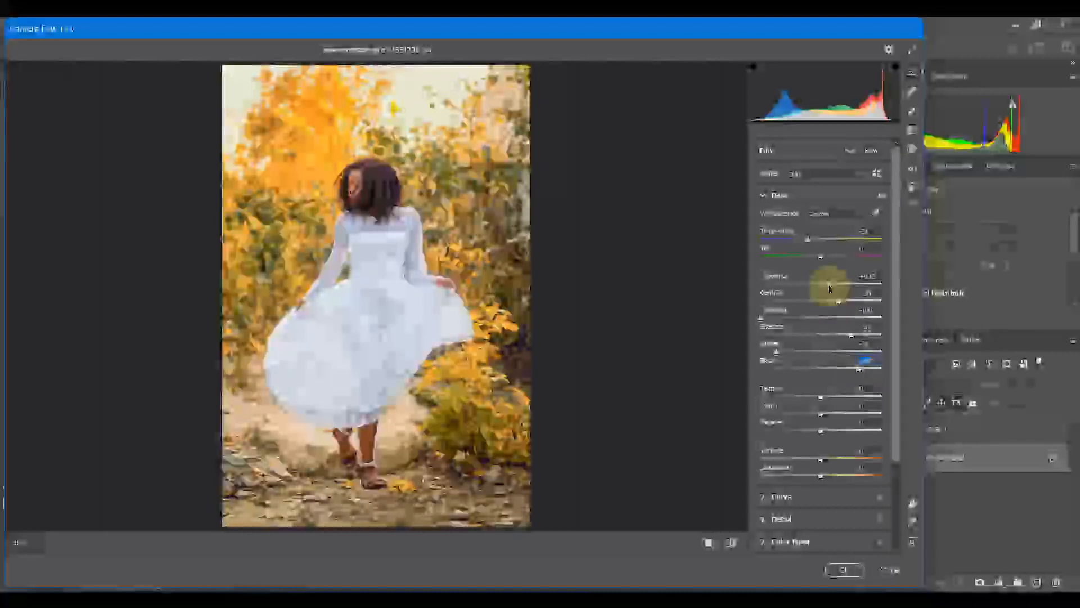
left_click_drag(830, 285, 856, 308)
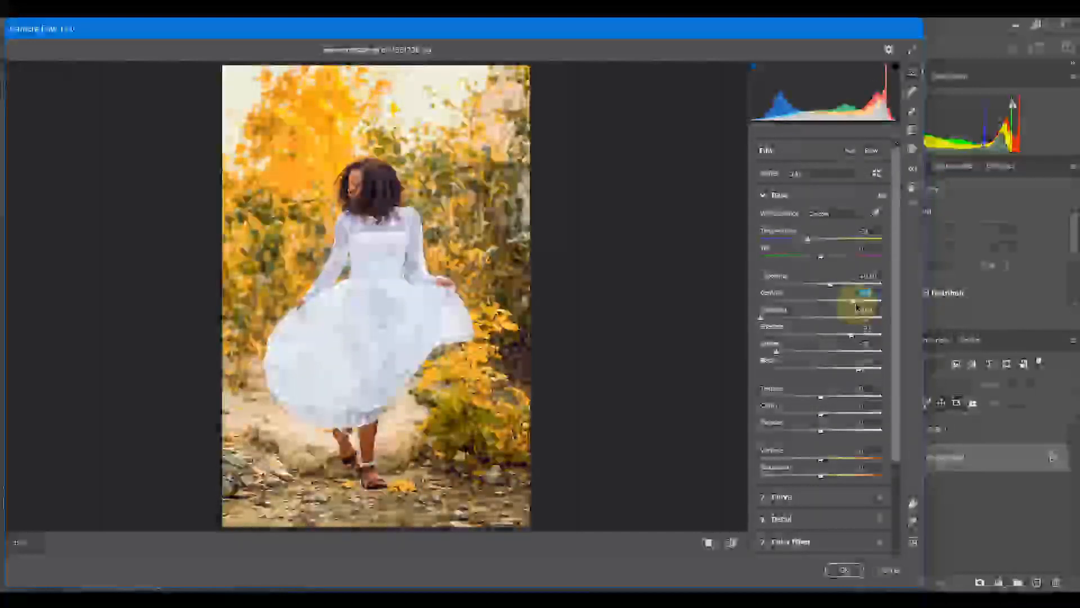
Compare the photo with and without the Basic adjustments, and inspect the dress up close
left_click(883, 198)
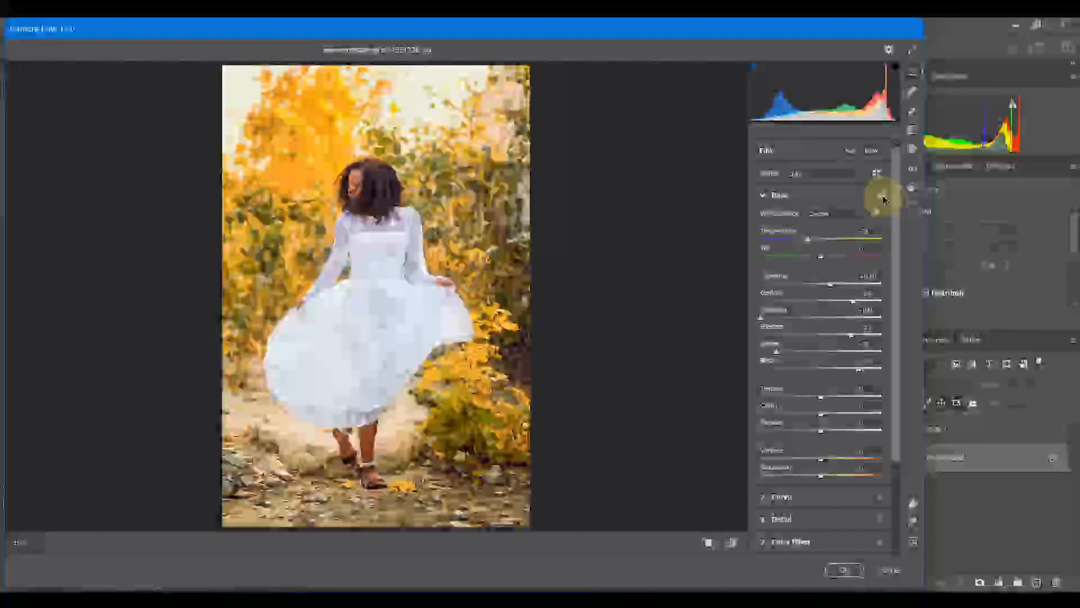
left_click(883, 198)
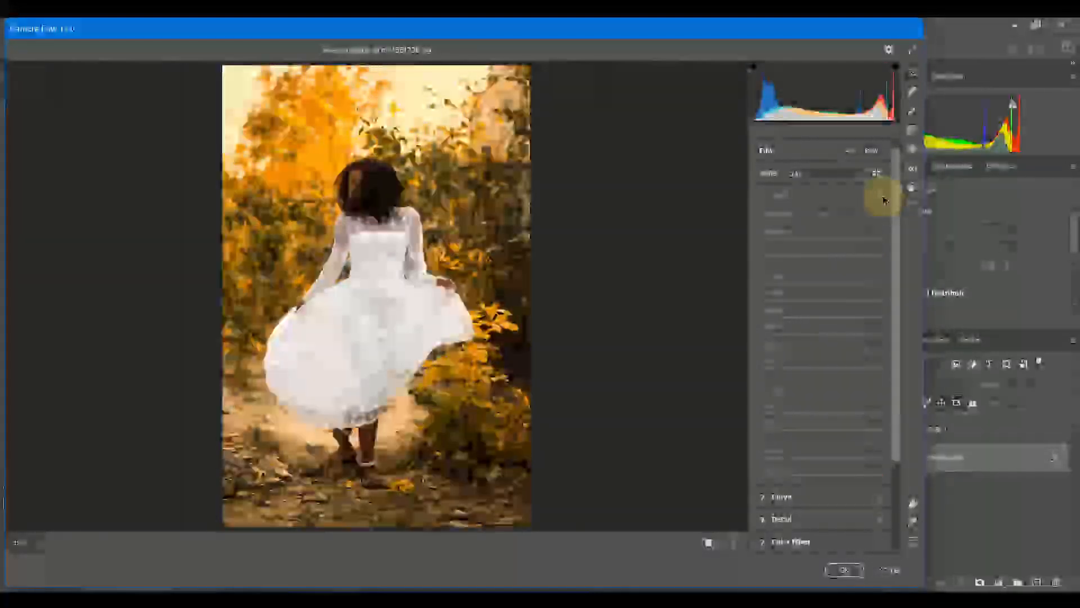
left_click(883, 198)
left_click(883, 198)
left_click(884, 198)
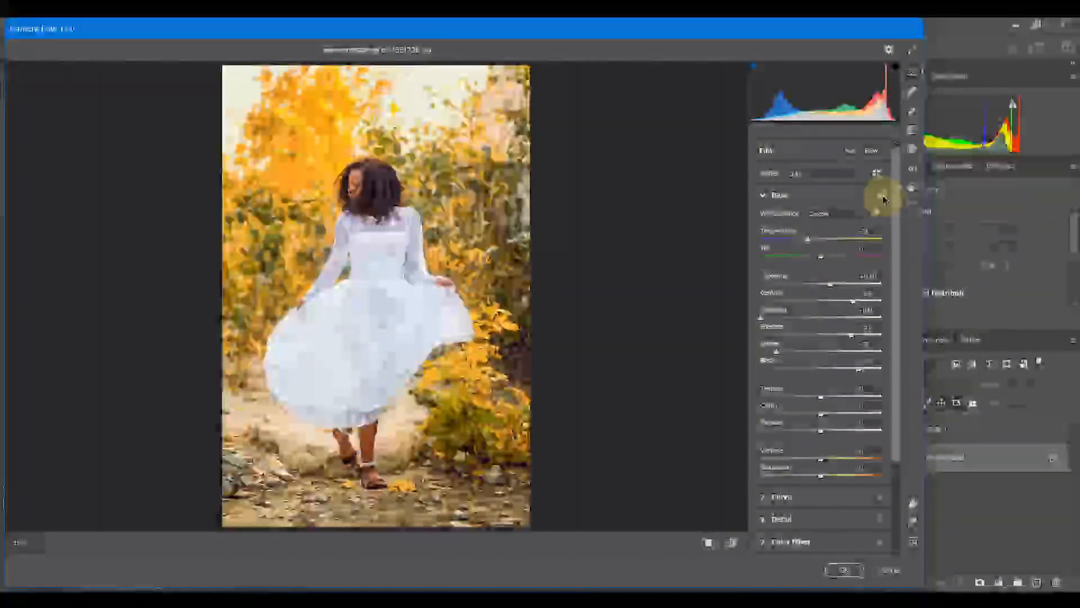
left_click(372, 272)
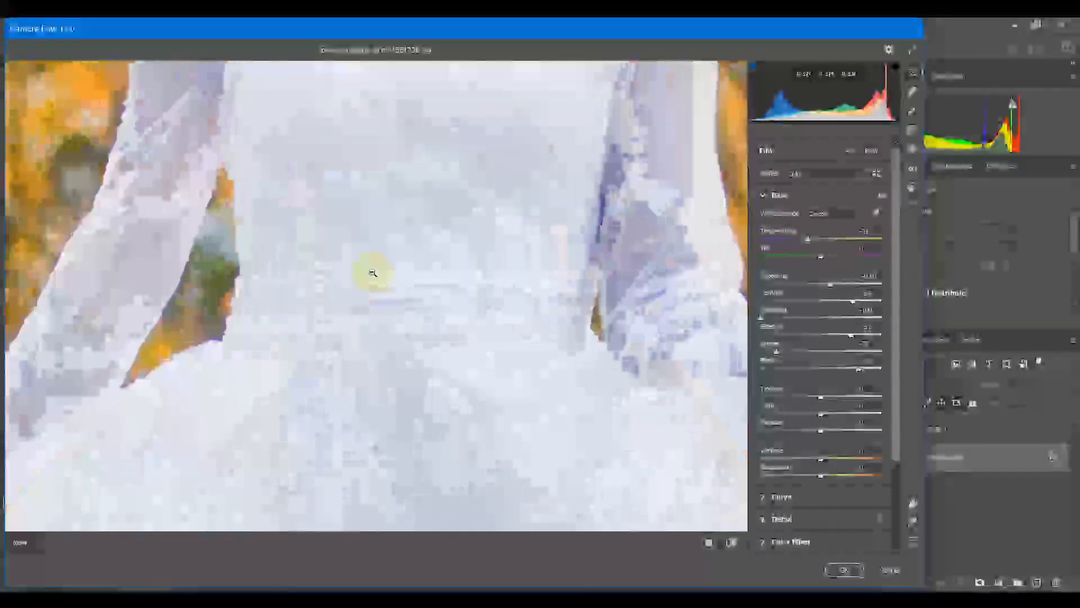
left_click(391, 289)
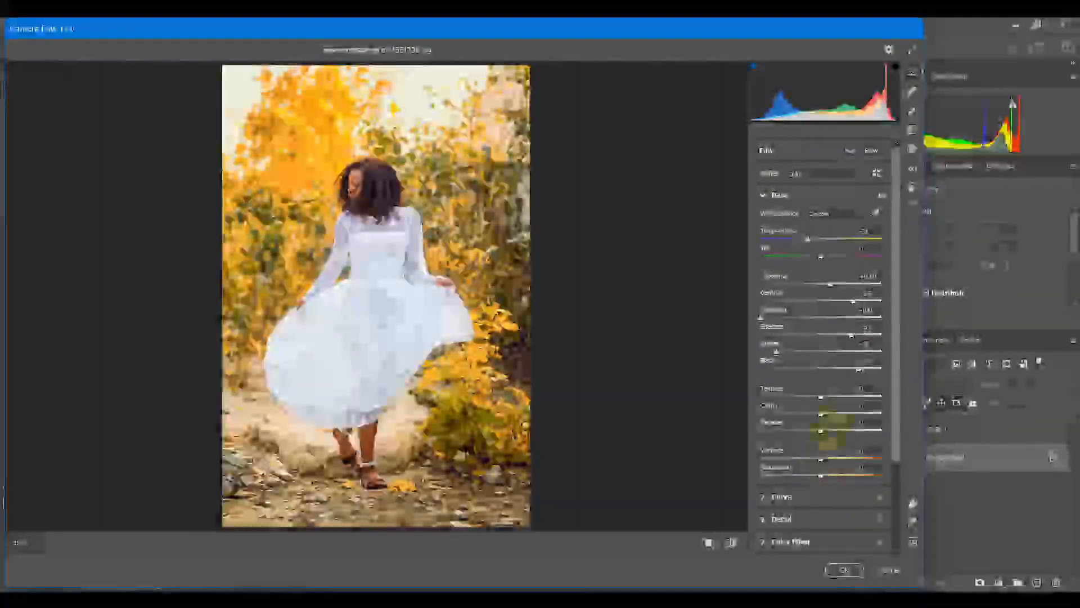
Raise the Texture, Clarity and Dehaze slightly, and apply the Camera Raw adjustments to the Background
mouse_move(820, 398)
left_mouse_down()
mouse_move(835, 398)
mouse_move(838, 413)
mouse_move(827, 417)
left_mouse_up()
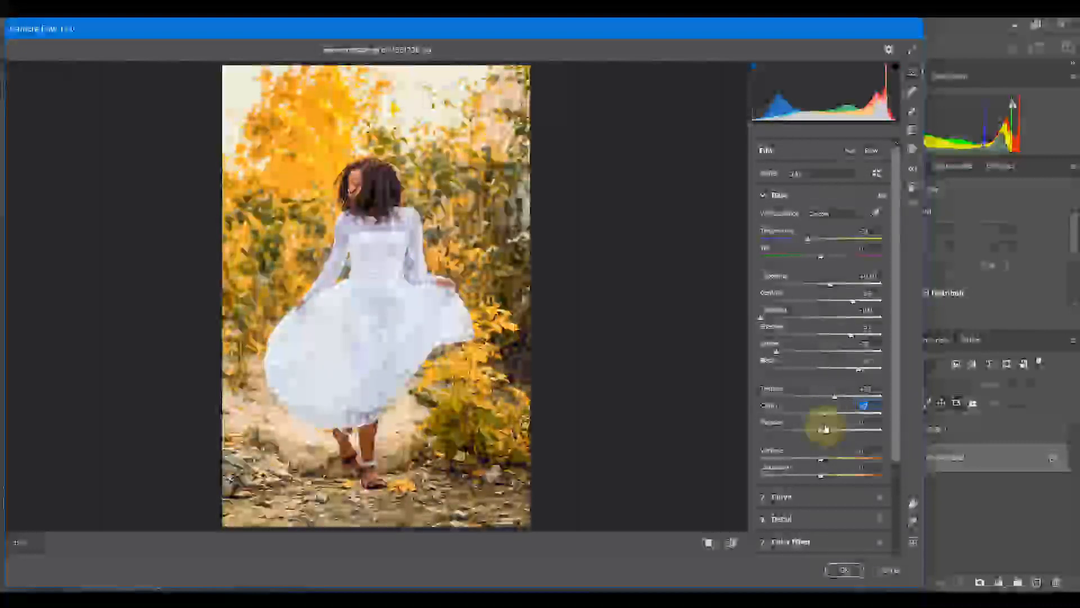
mouse_move(822, 436)
left_mouse_down()
mouse_move(834, 434)
mouse_move(808, 428)
mouse_move(848, 433)
mouse_move(825, 434)
left_mouse_up()
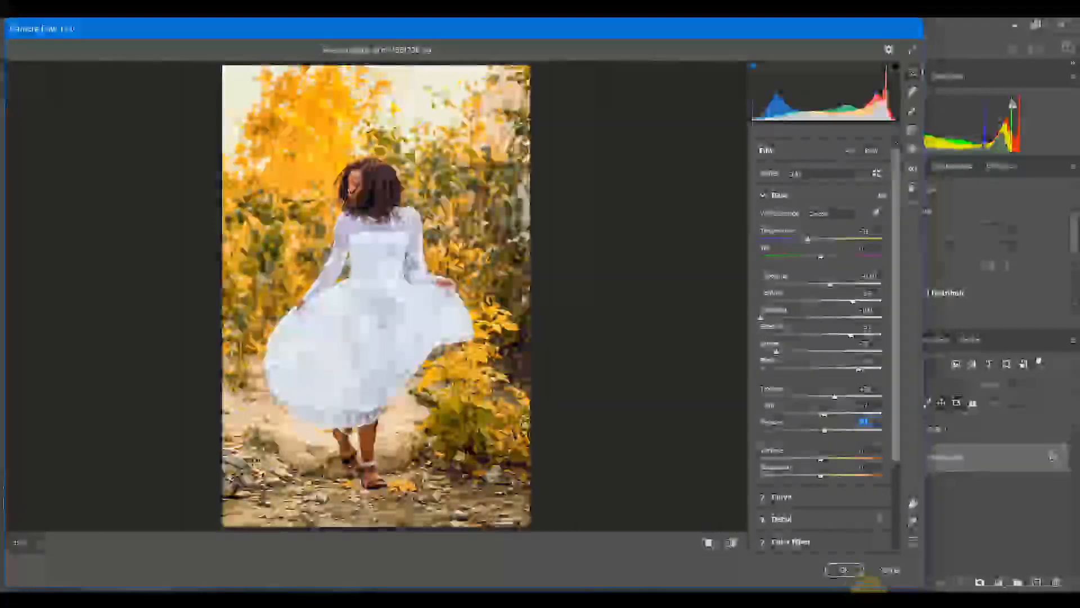
left_click(842, 569)
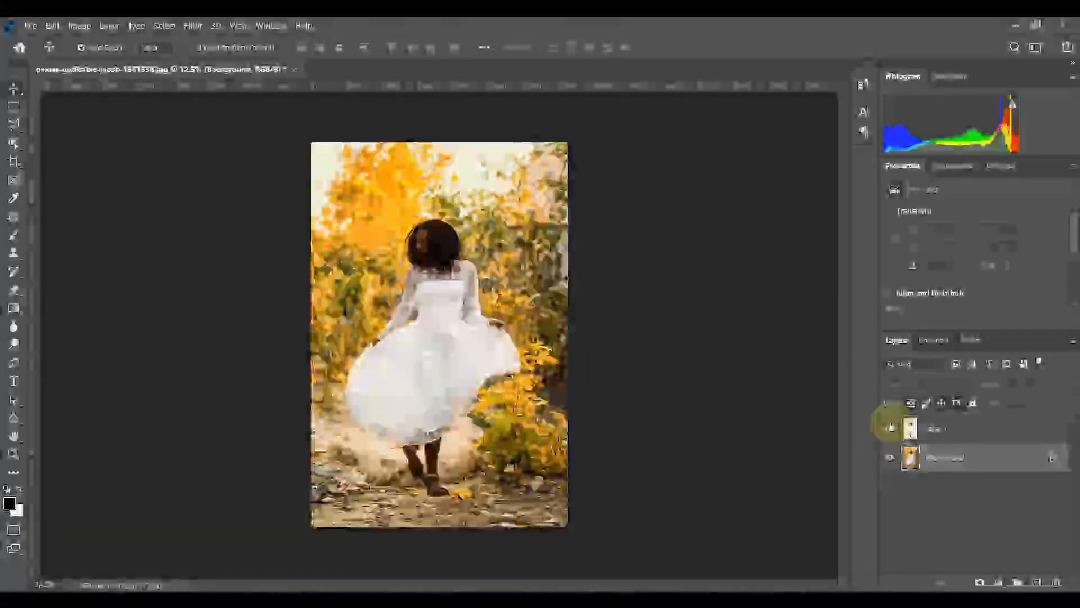
Compare the original woman cutout with the edited Background by toggling the visibility of Layer 1
left_click(891, 426)
left_click(890, 425)
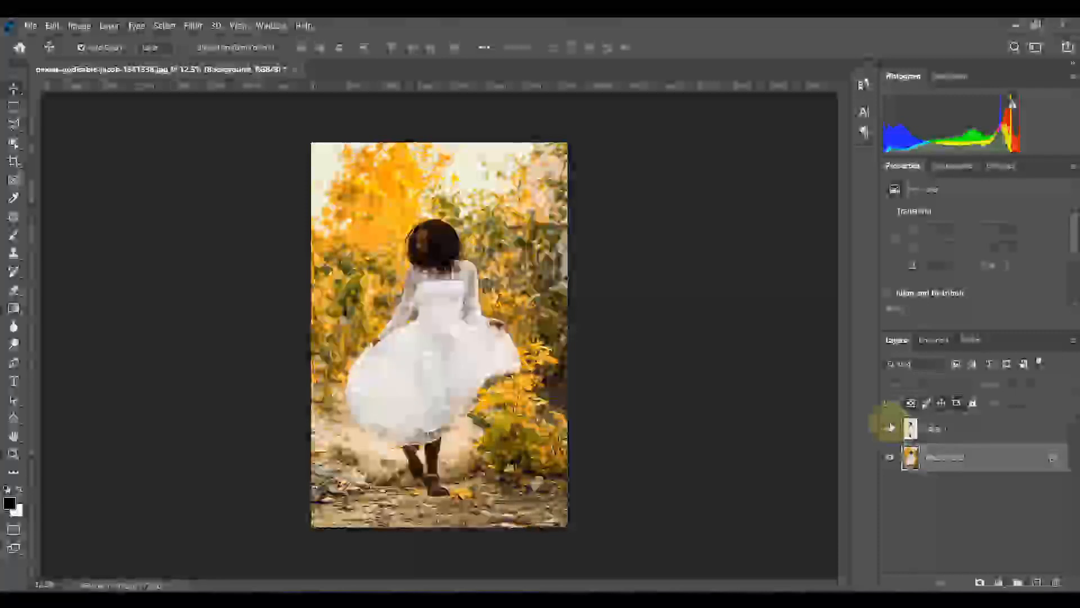
left_click(891, 428)
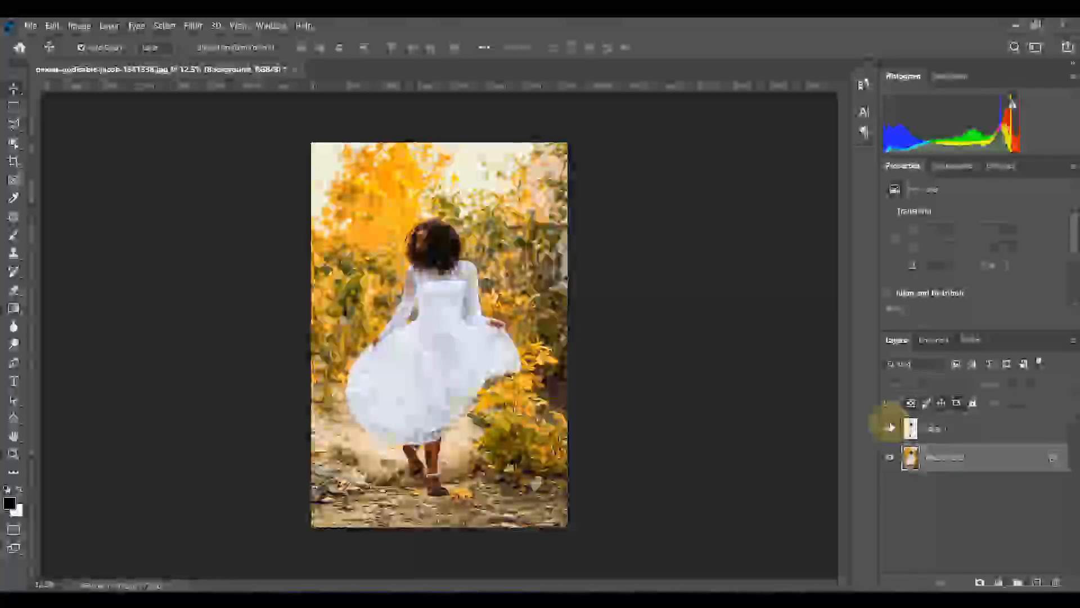
left_click(891, 428)
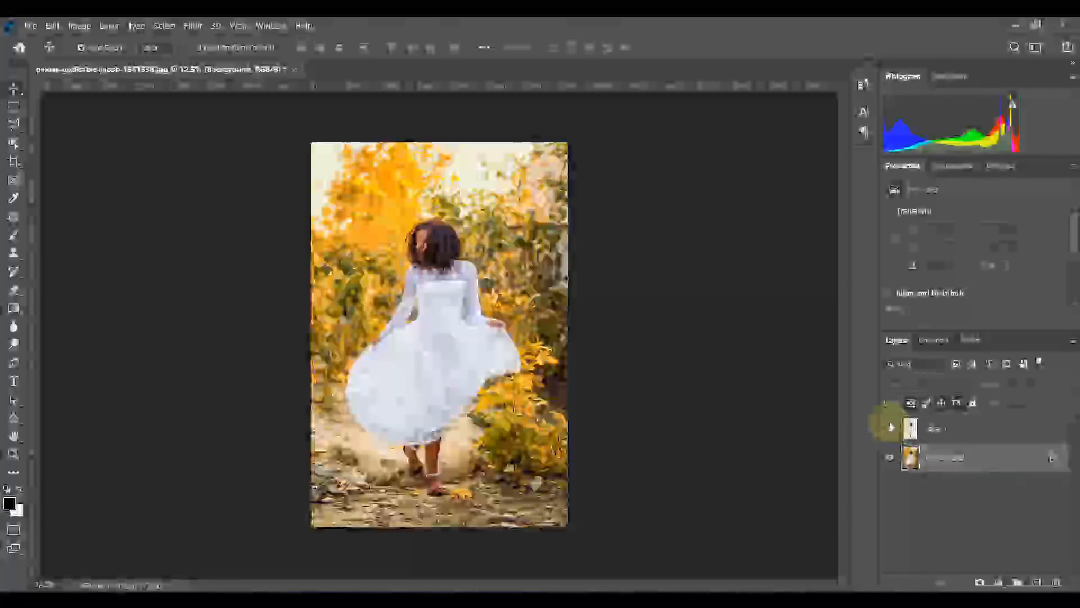
left_click(891, 427)
left_click(891, 427)
left_click(891, 428)
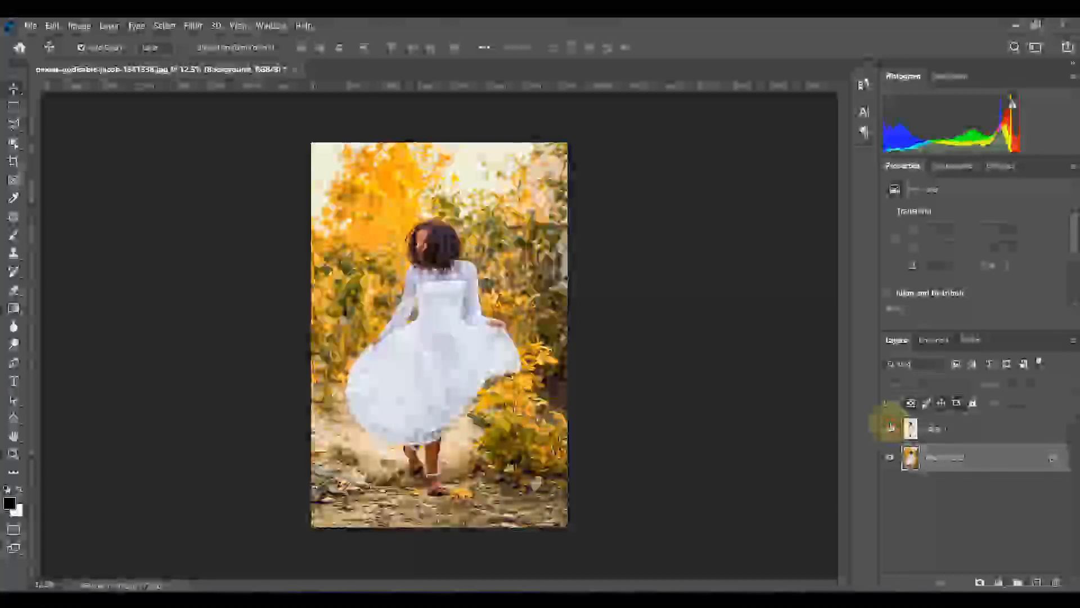
Duplicate the woman's cutout layer, Layer 1, and hide the original while keeping the copy visible
left_click(959, 437)
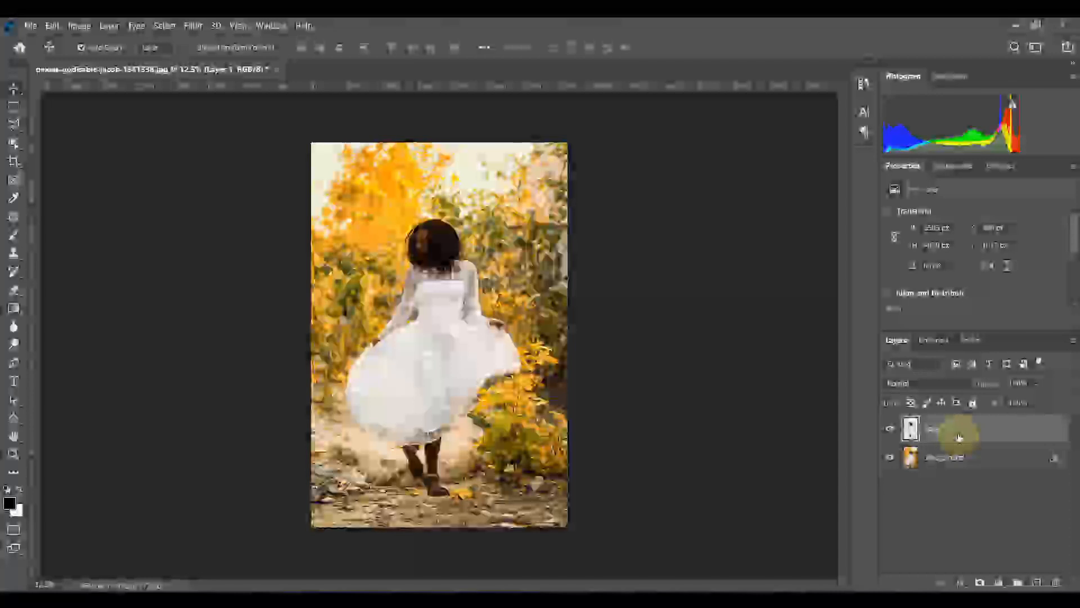
key("ctrl+j")
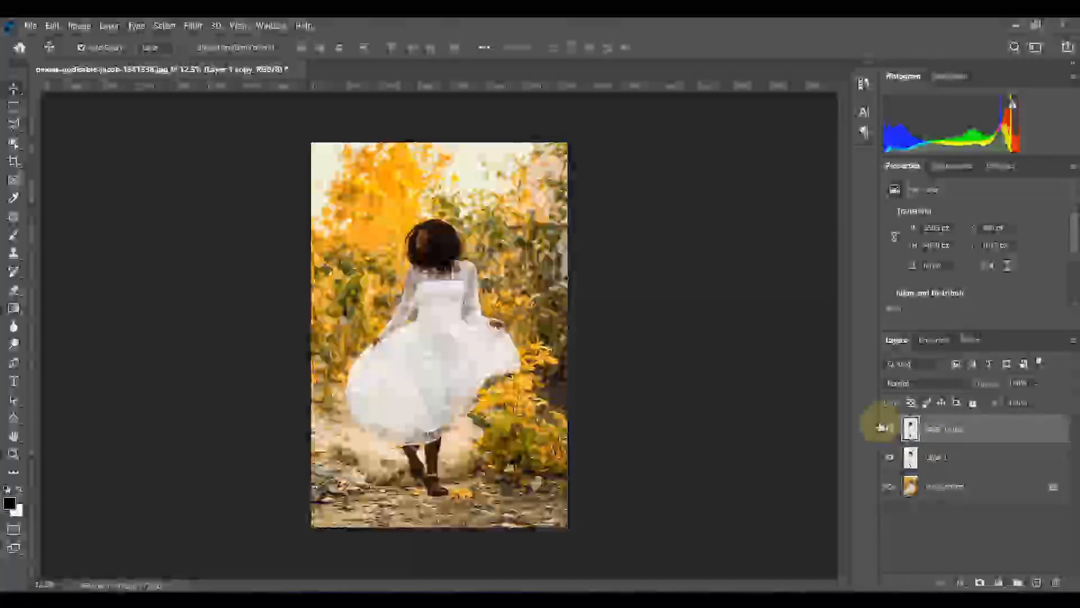
left_click(891, 429)
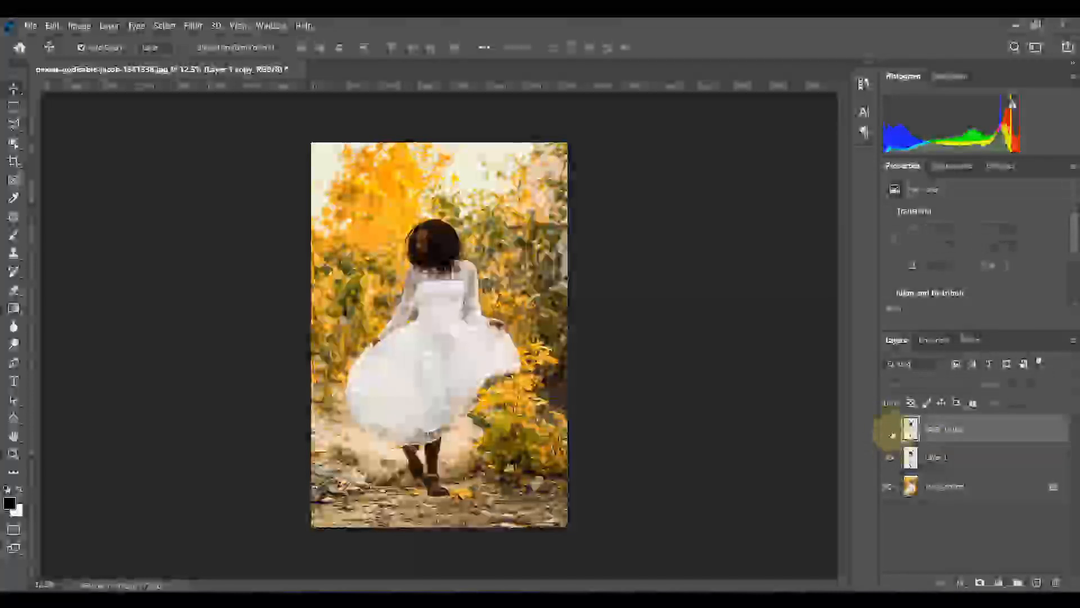
left_click(893, 457)
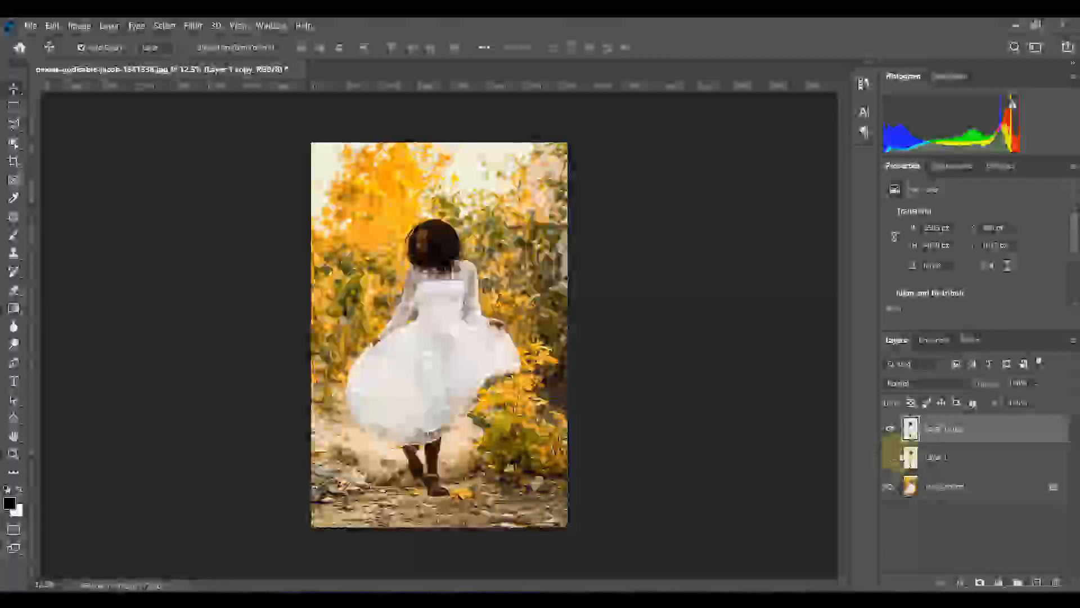
Open Layer 1 copy in the Camera Raw Filter, raise Exposure and Contrast slightly, and strongly lower Highlights and Whites
left_click(956, 431)
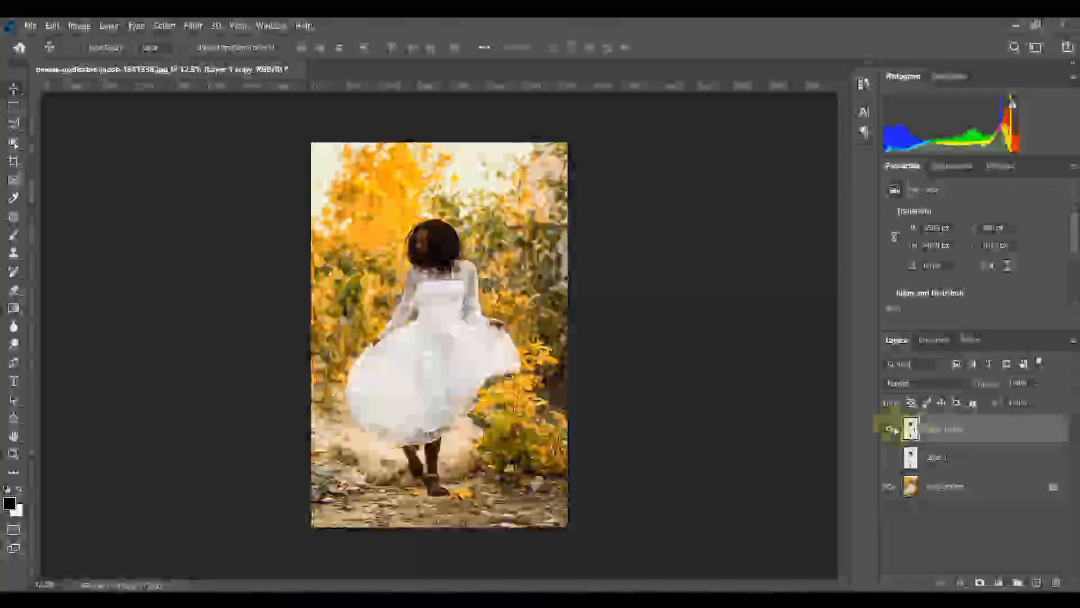
key("ctrl+shift+a")
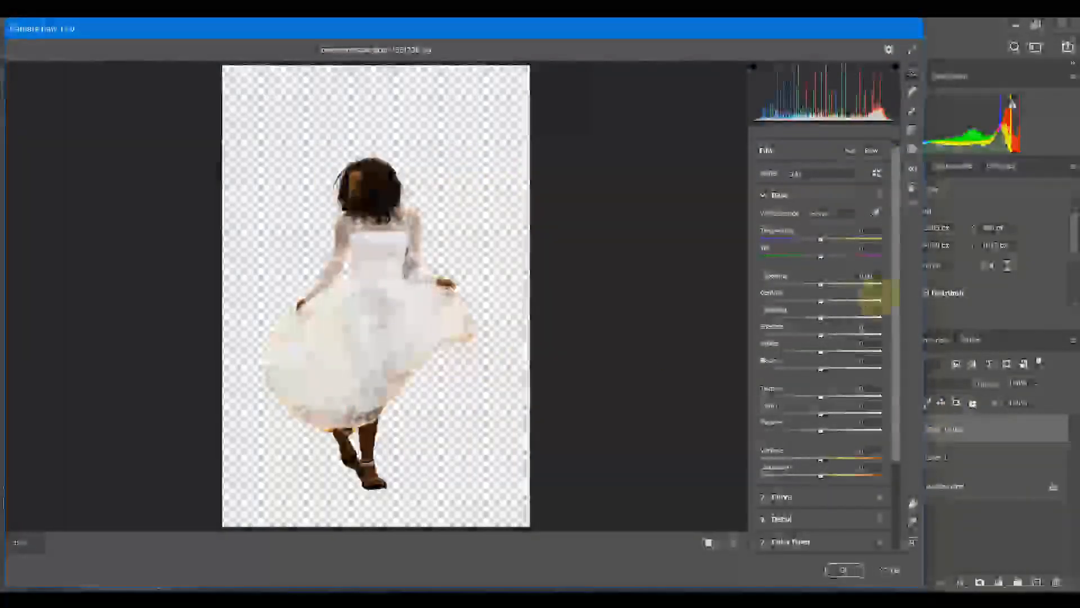
mouse_move(821, 286)
left_mouse_down()
mouse_move(833, 285)
mouse_move(838, 304)
mouse_move(844, 296)
mouse_move(832, 299)
left_mouse_up()
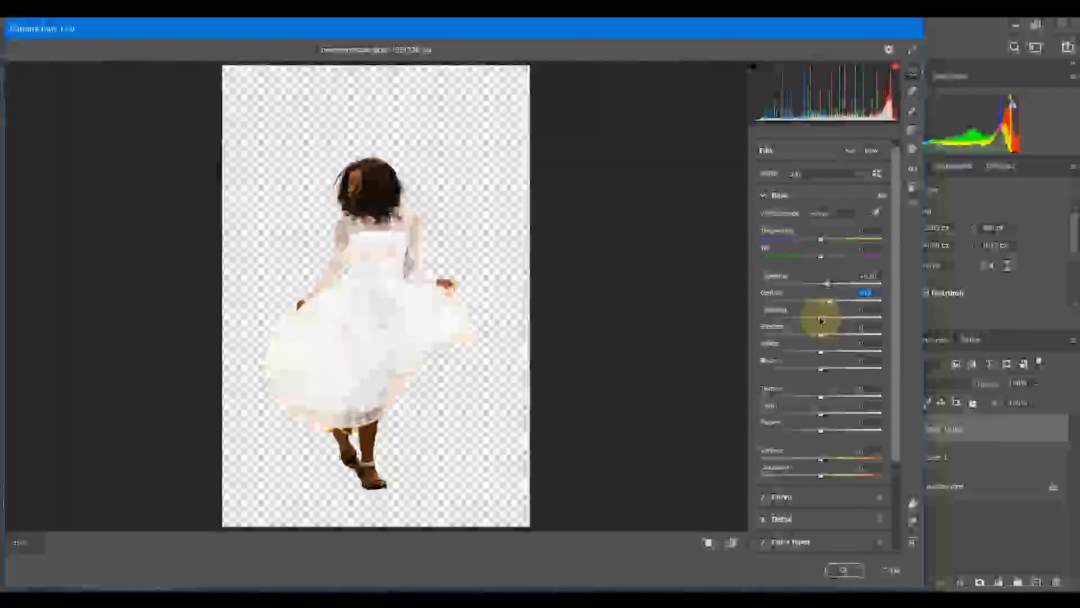
left_click_drag(821, 321, 763, 329)
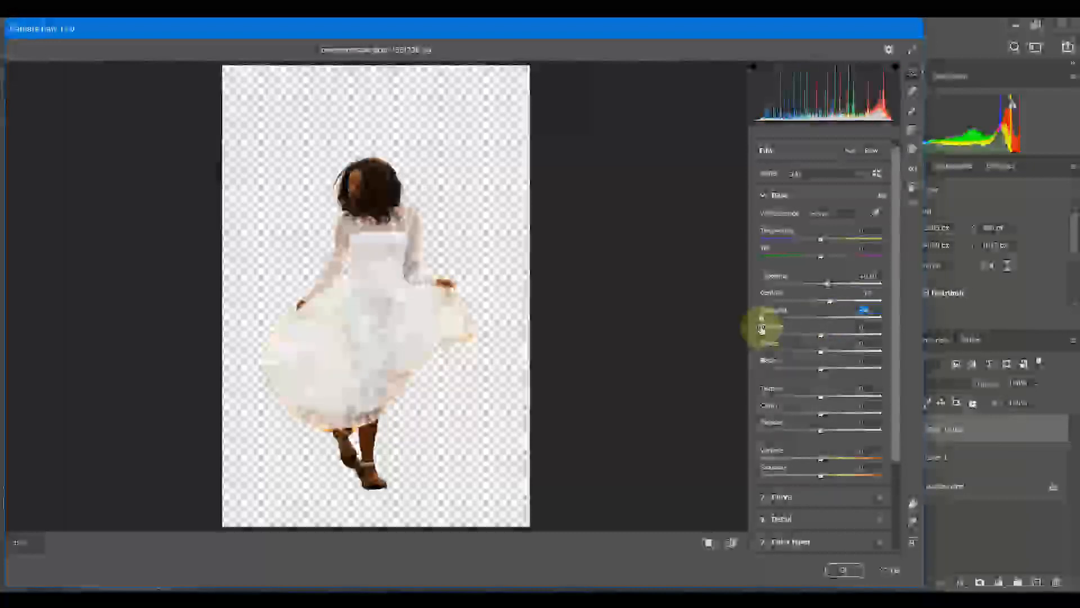
left_click_drag(822, 355, 778, 354)
Brighten the woman with more Exposure, Blacks and Shadows, and cool the Temperature slightly to neutralize the dress
mouse_move(843, 281)
left_mouse_down()
mouse_move(828, 287)
mouse_move(839, 290)
left_mouse_up()
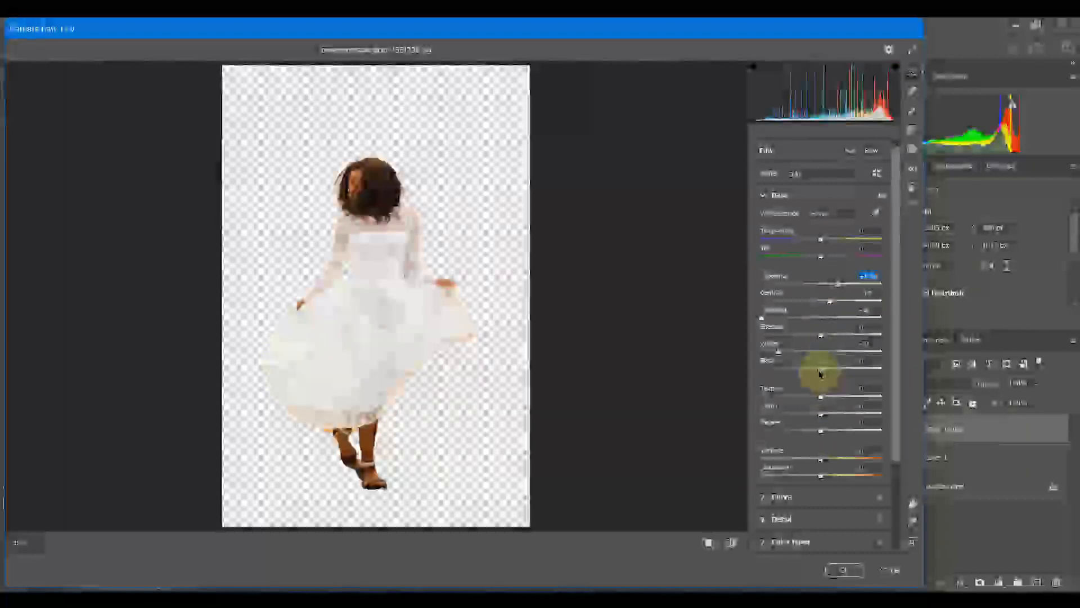
mouse_move(820, 373)
left_mouse_down()
mouse_move(833, 369)
mouse_move(796, 388)
mouse_move(838, 387)
mouse_move(828, 386)
left_mouse_up()
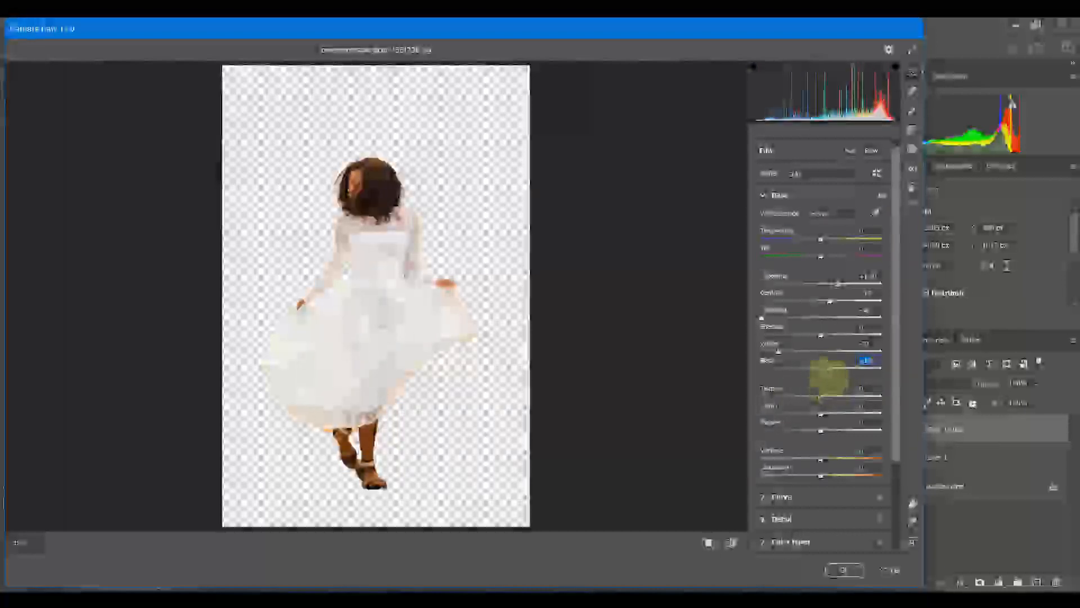
left_click_drag(820, 337, 834, 337)
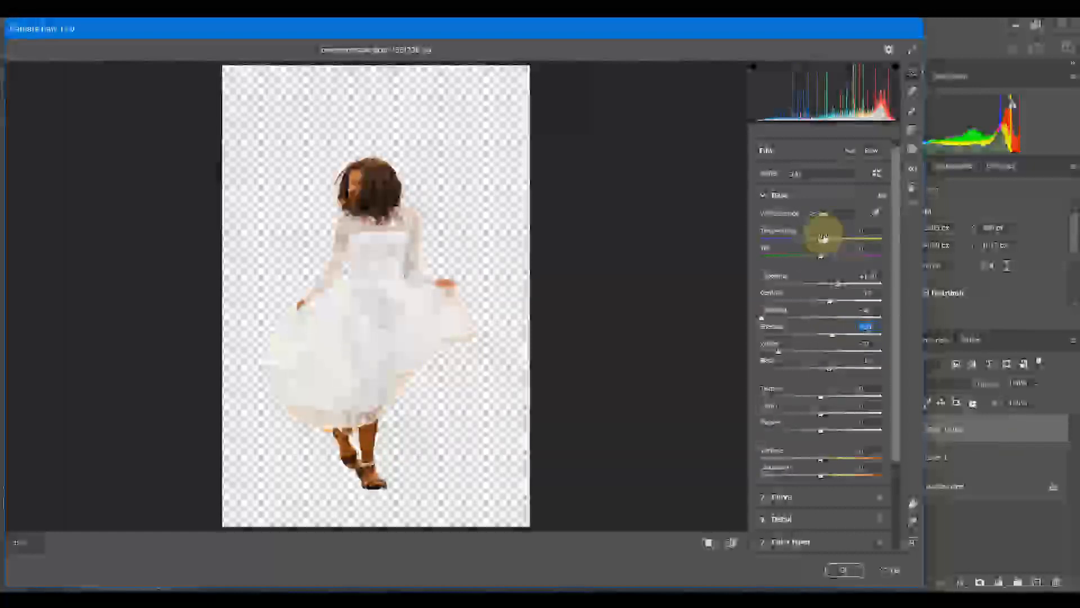
left_click_drag(820, 240, 813, 245)
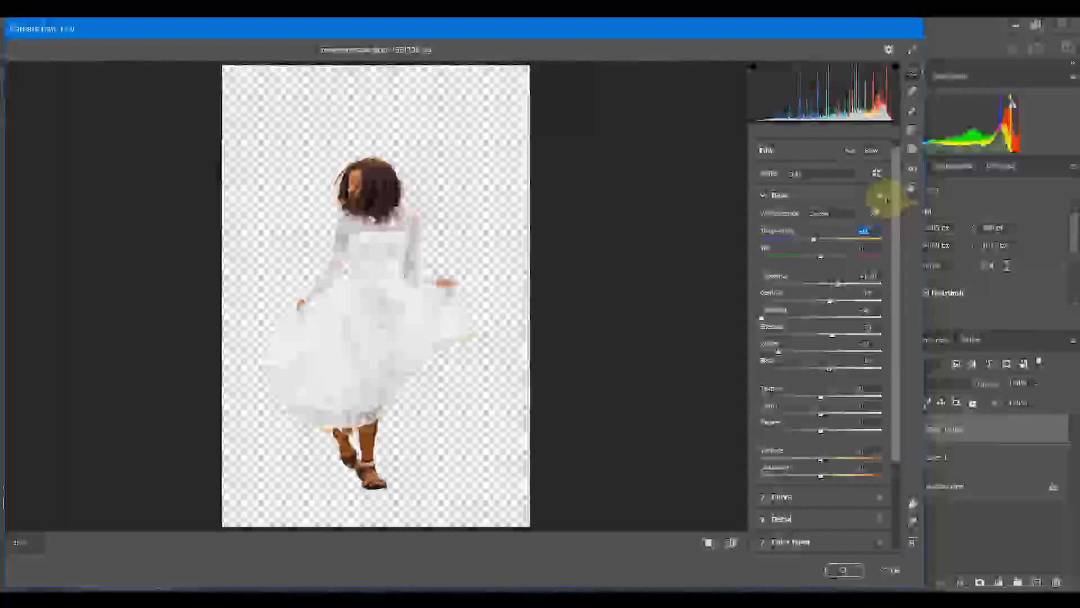
Compare the woman's cutout with and without the Basic adjustments
left_click(882, 199)
left_click(882, 200)
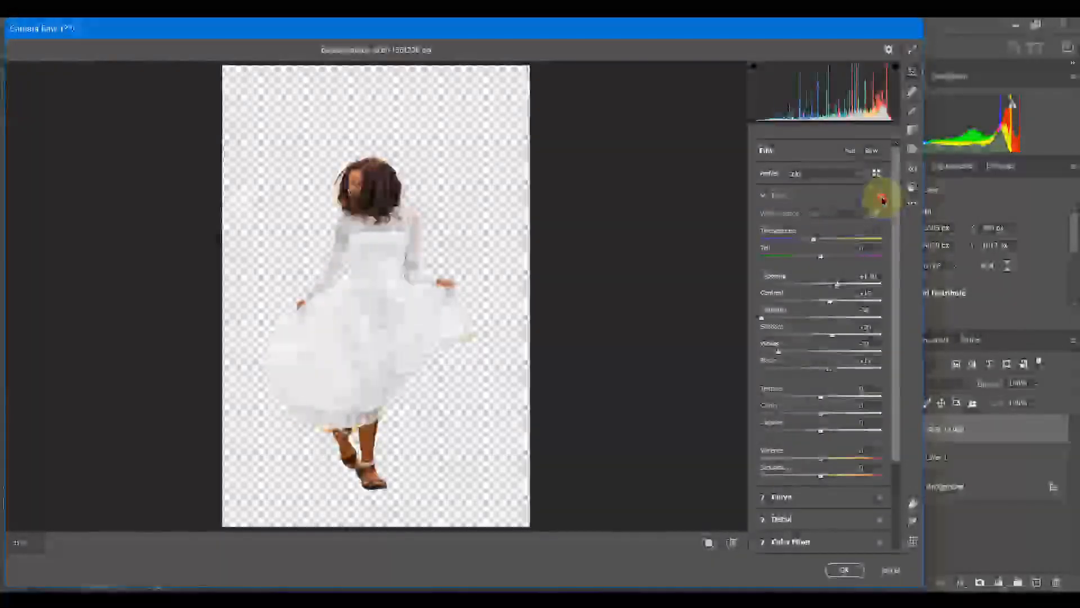
left_click(882, 199)
left_click(882, 200)
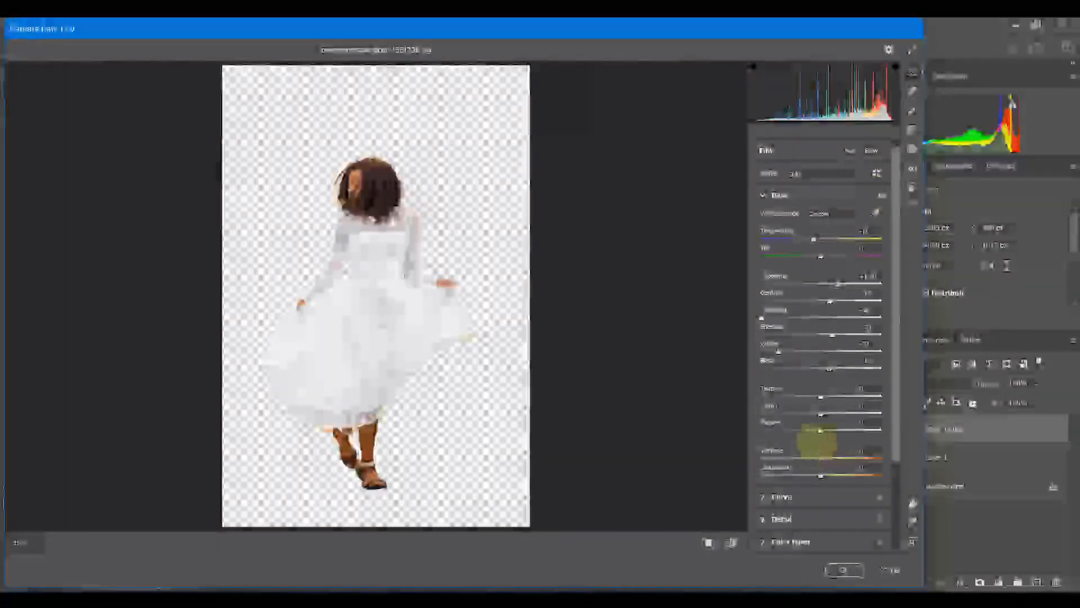
Raise the Texture, Clarity and Dehaze slightly, and apply the Camera Raw adjustments to Layer 1 copy
left_click_drag(824, 399, 836, 397)
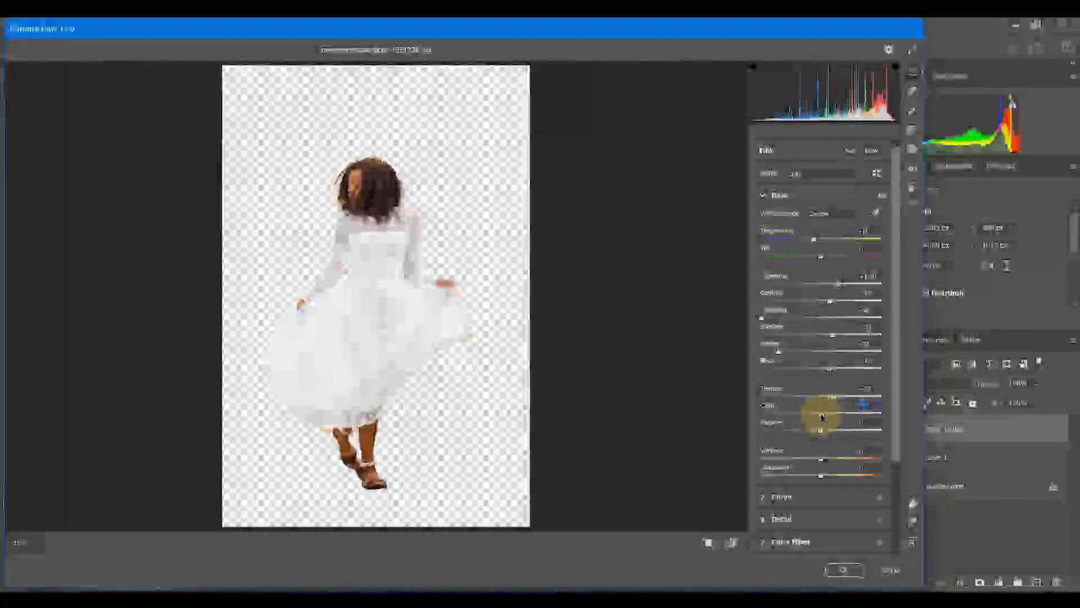
left_click_drag(822, 417, 829, 417)
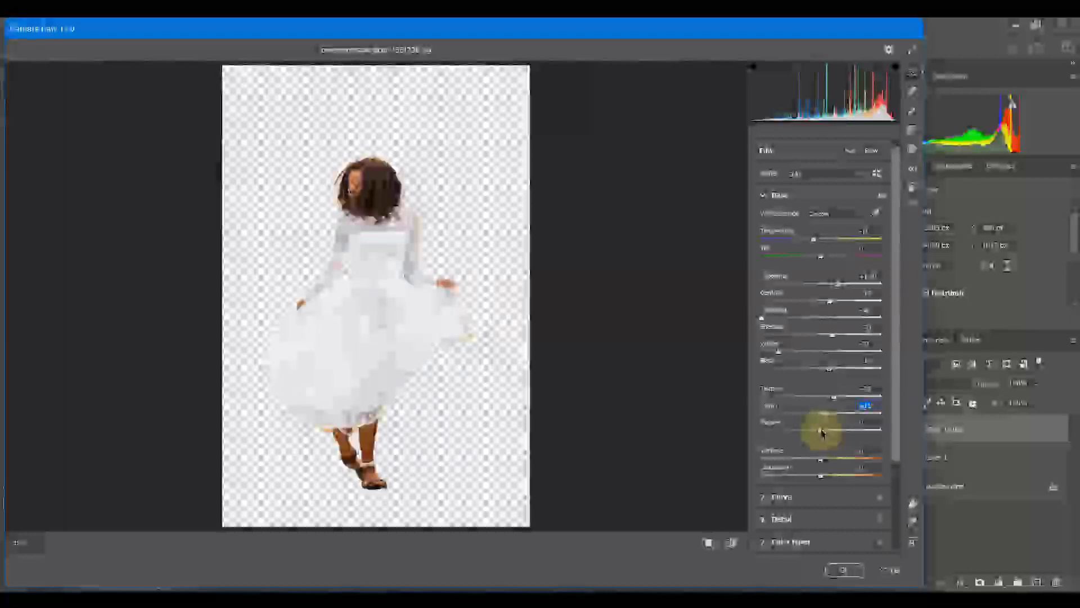
left_click_drag(822, 431, 825, 432)
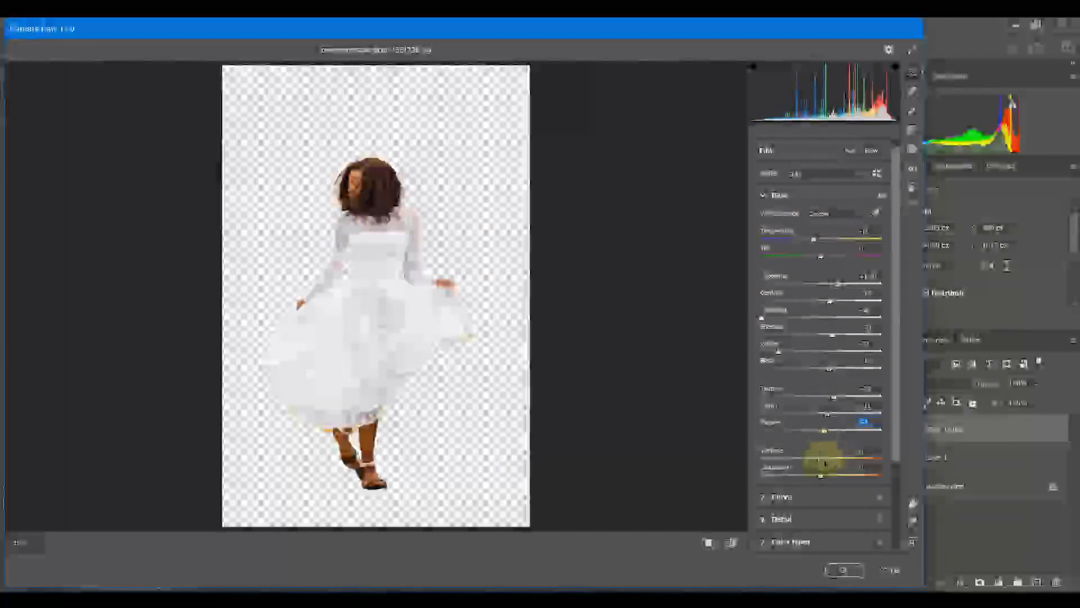
left_click(838, 572)
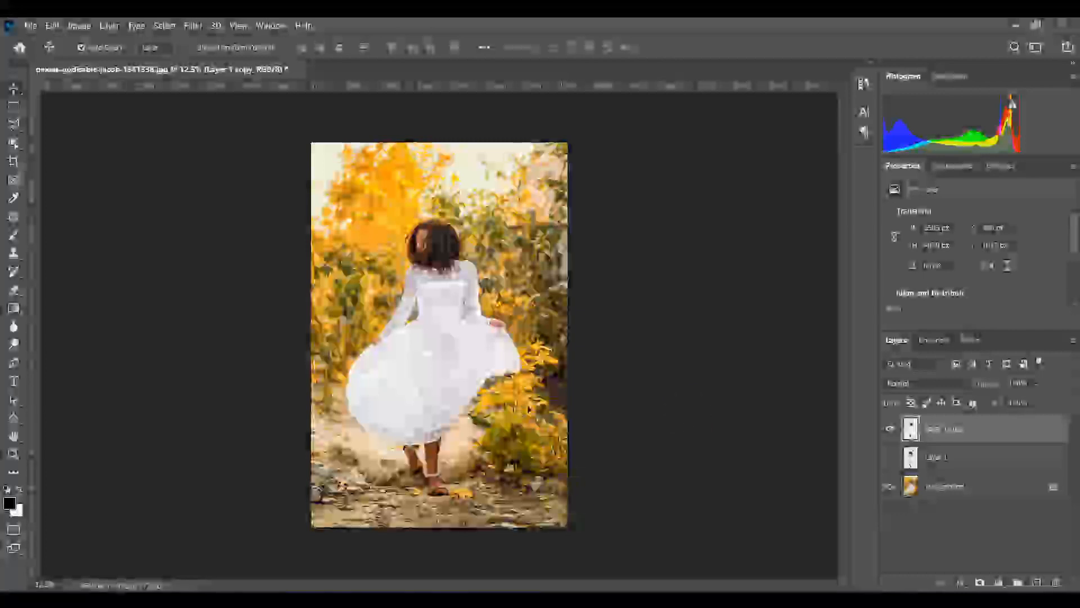
Inspect the dress up close, comparing the edited cutout with the underlying photo by toggling the visibility of Layer 1 copy
key("ctrl")
key("ctrl+plus")
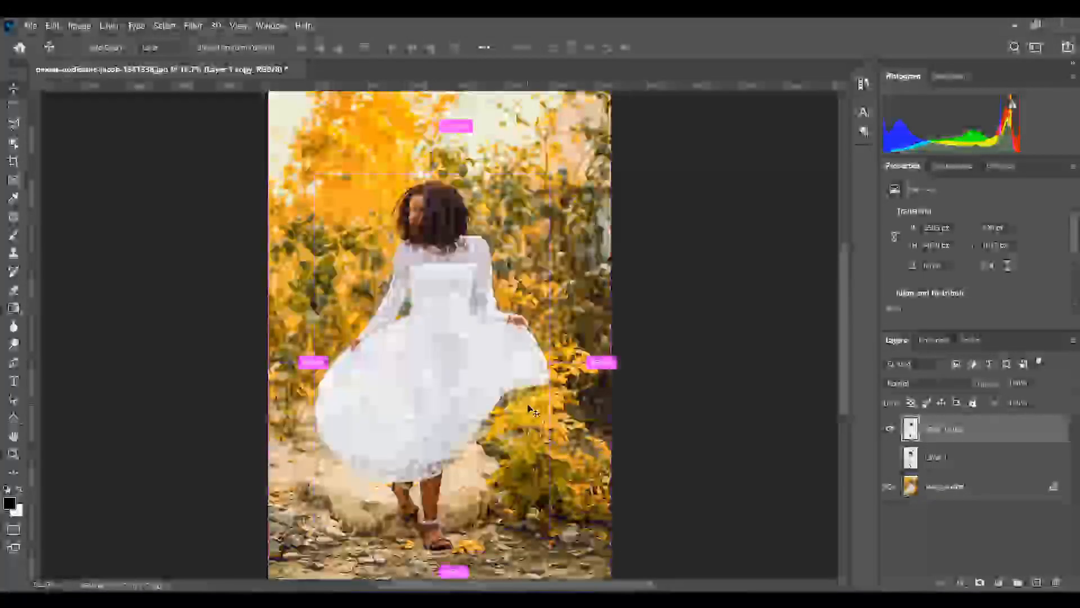
key("ctrl+plus")
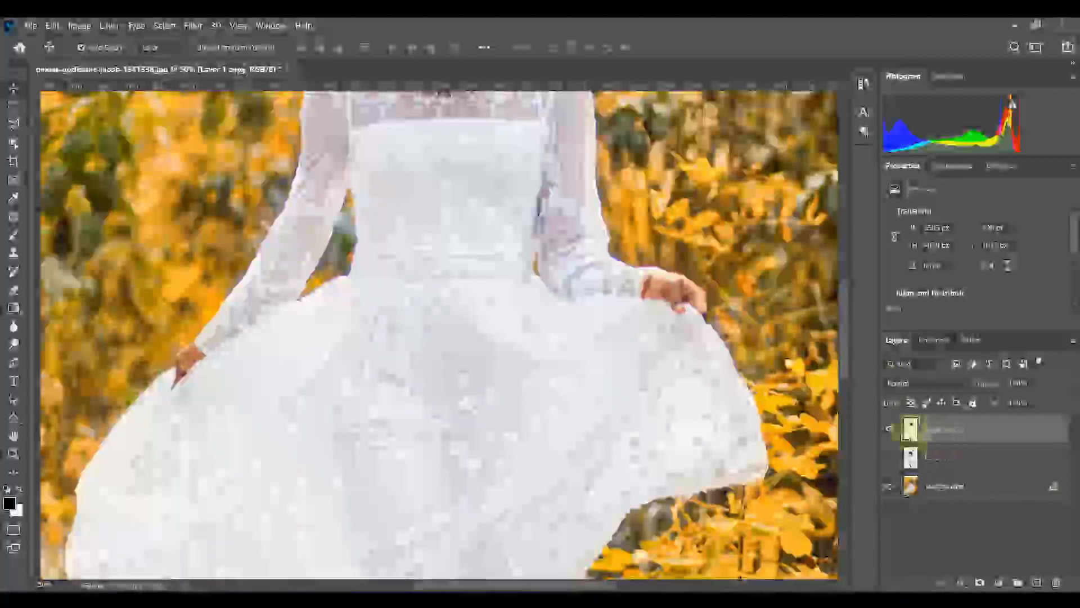
left_click(891, 429)
left_click(893, 432)
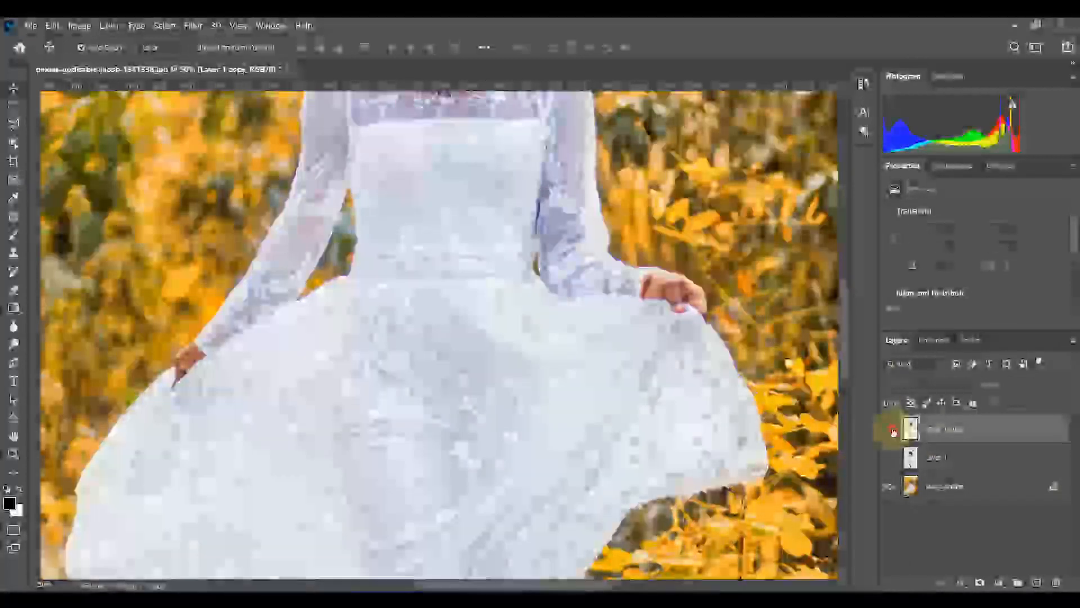
left_click(894, 432)
left_click(894, 432)
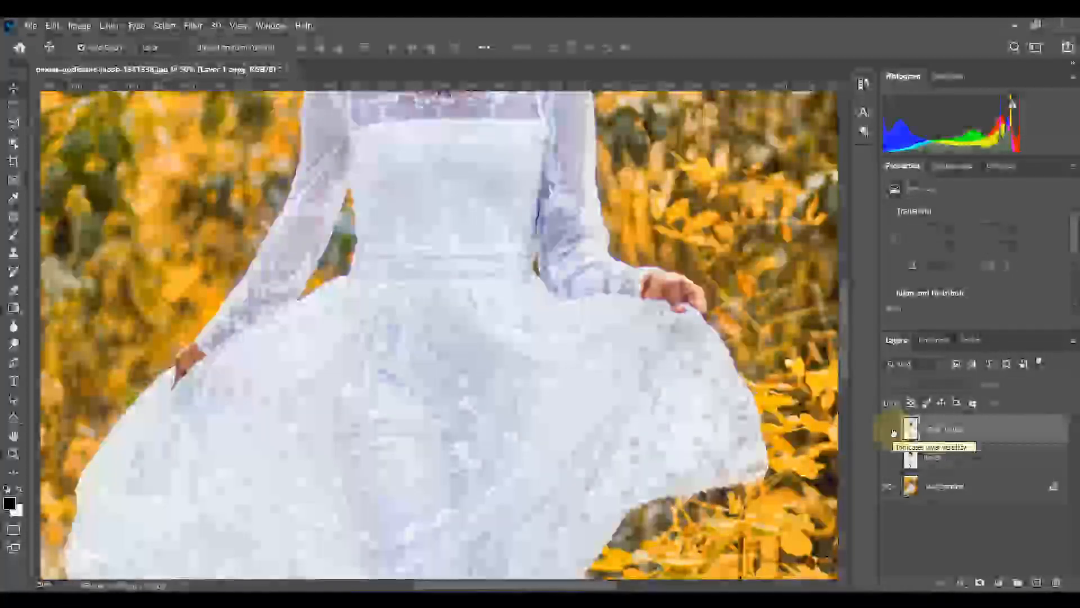
left_click(894, 432)
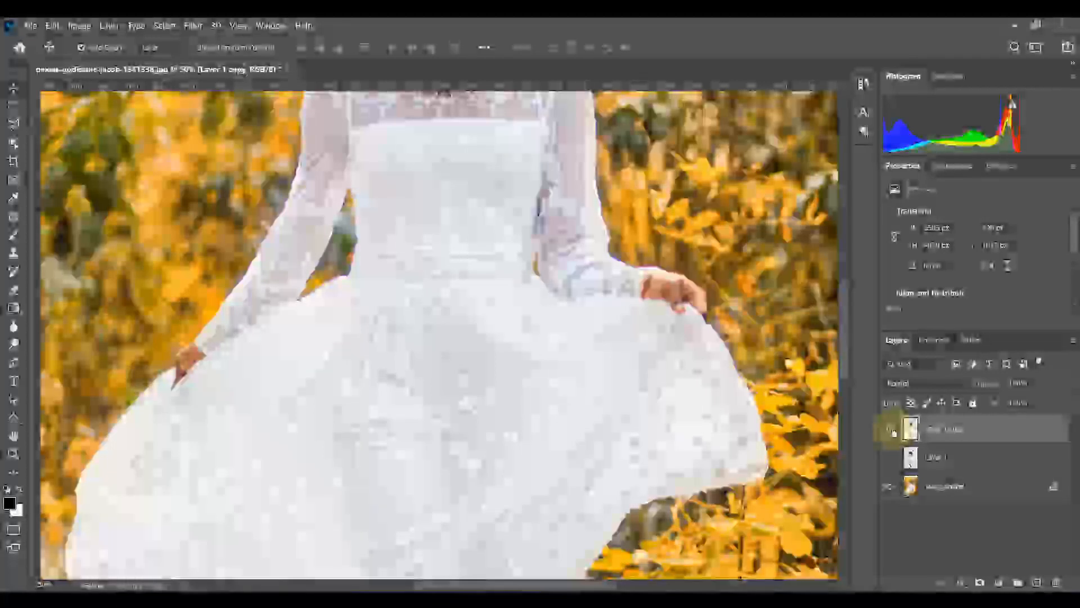
Compare the woman's whole figure before and after the edit by toggling the visibility of Layer 1 copy
key("ctrl+0")
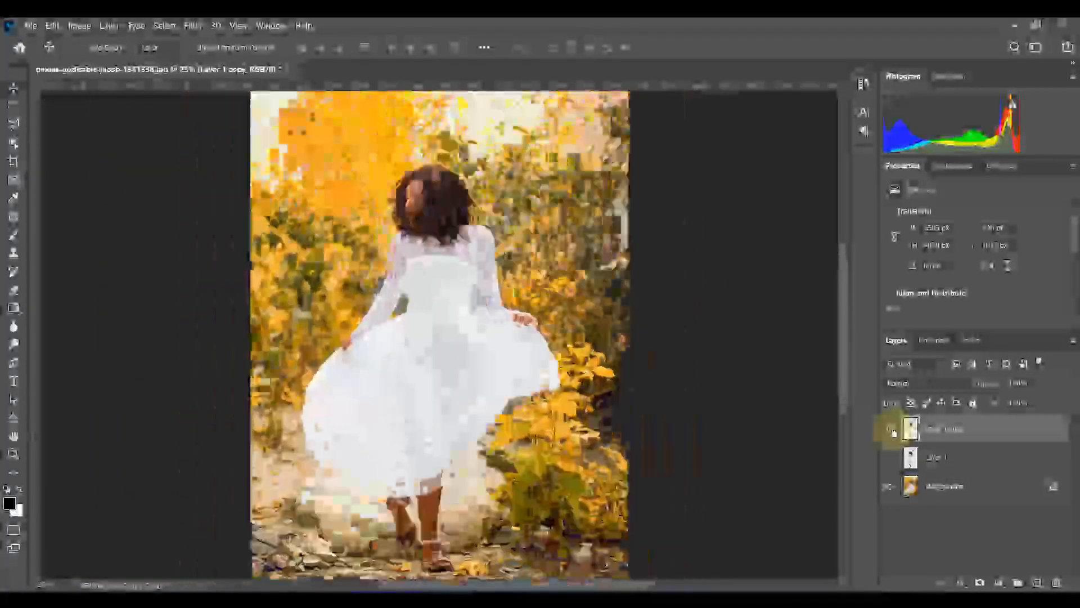
left_click(894, 433)
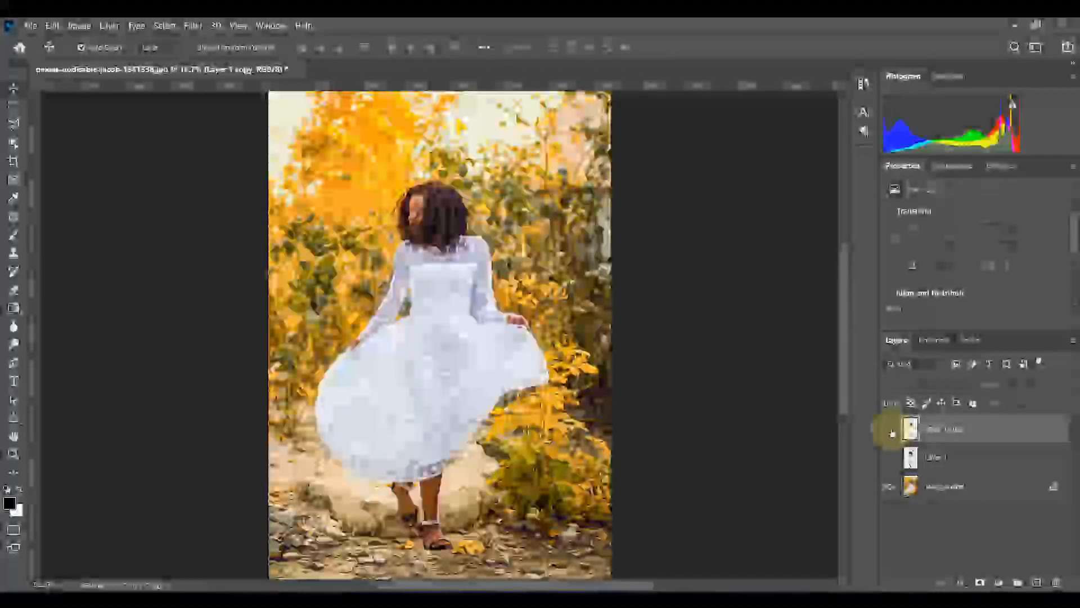
left_click(894, 432)
left_click(892, 432)
left_click(893, 432)
left_click(892, 431)
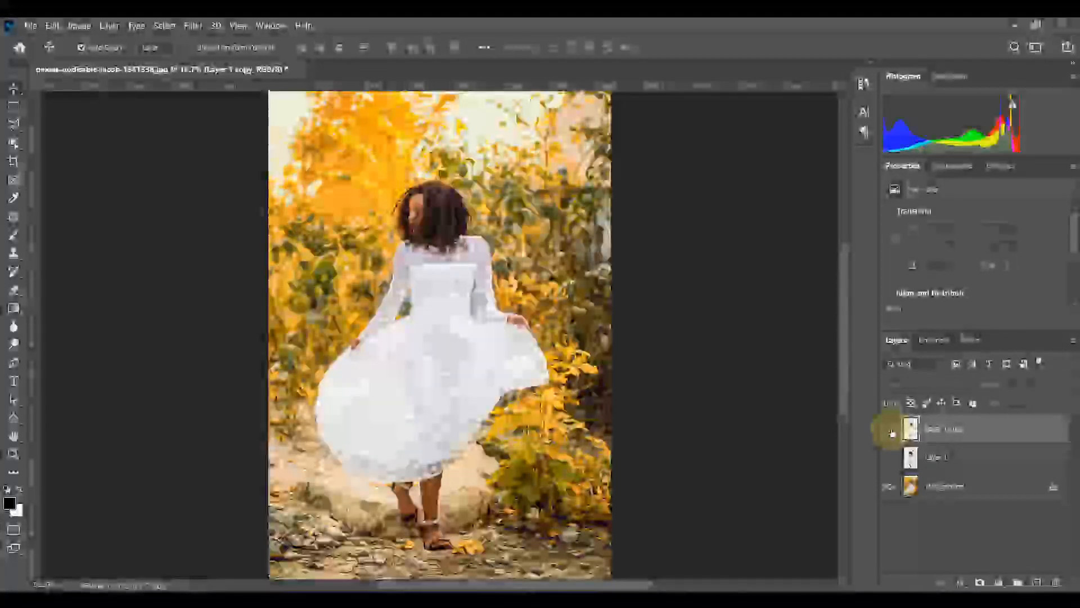
left_click(892, 431)
Reopen Layer 1 copy in the Camera Raw Filter, cool the Temperature further and raise the Exposure very slightly
left_click(940, 433)
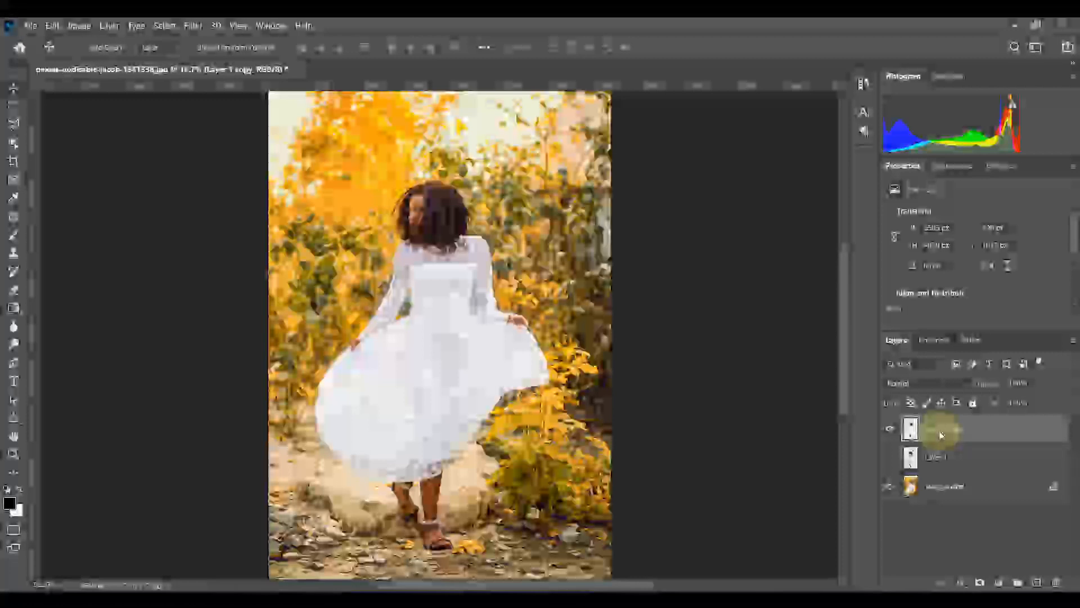
key("ctrl+shift+a")
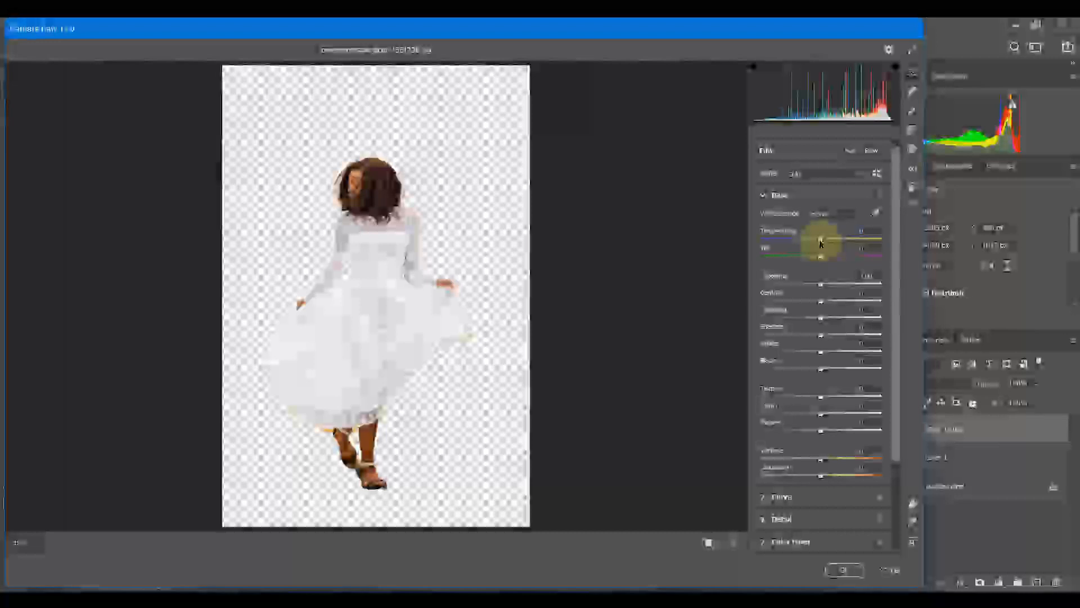
left_click_drag(821, 243, 811, 242)
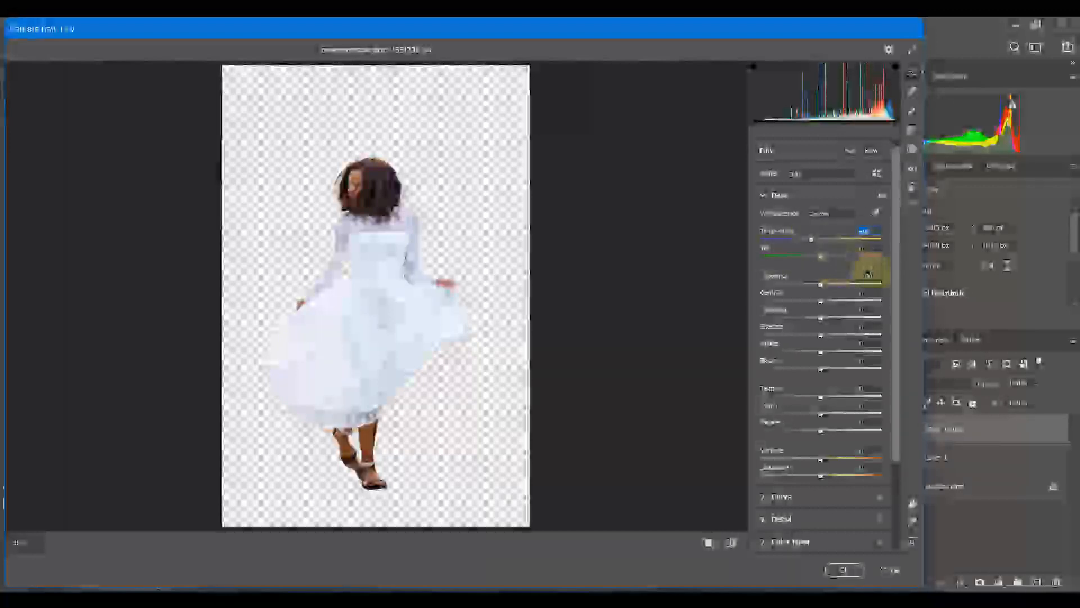
left_click(881, 195)
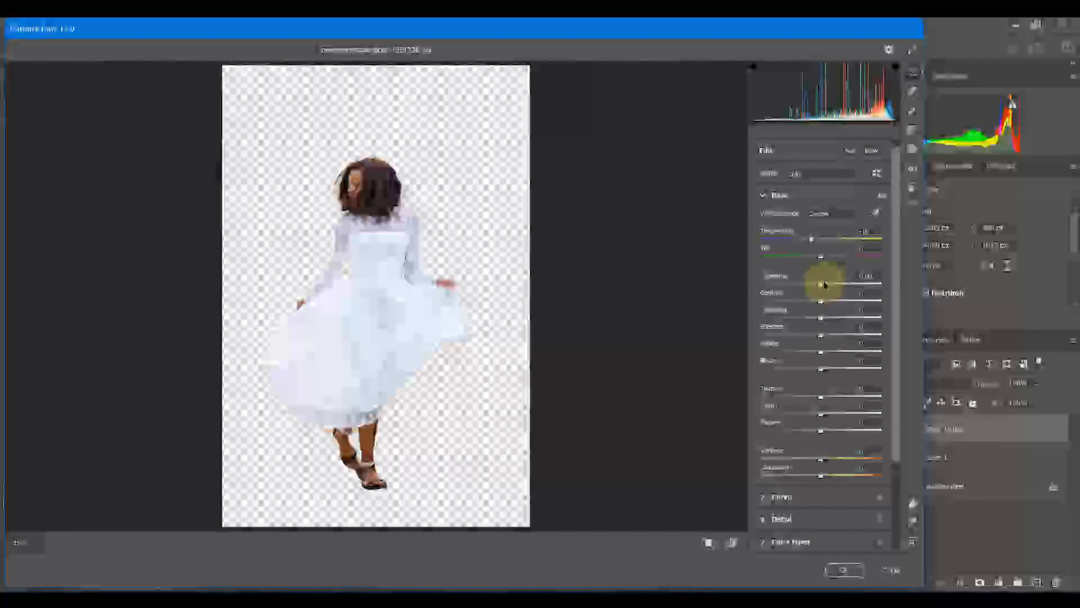
left_click_drag(821, 287, 825, 284)
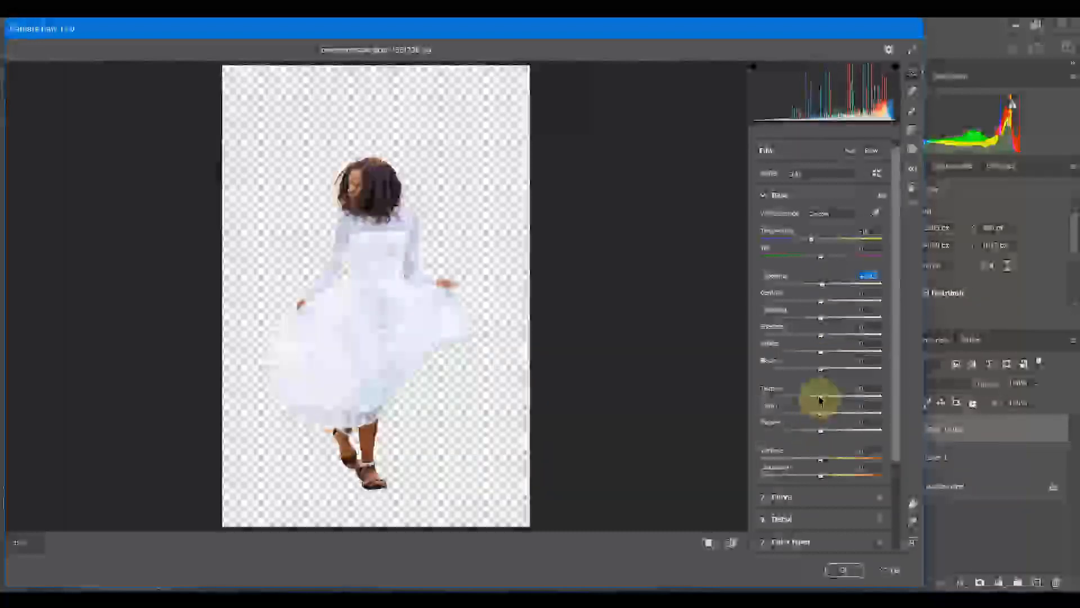
Raise the Texture and Dehaze slightly, and apply the second round of Camera Raw adjustments to Layer 1 copy
left_click_drag(820, 398, 827, 399)
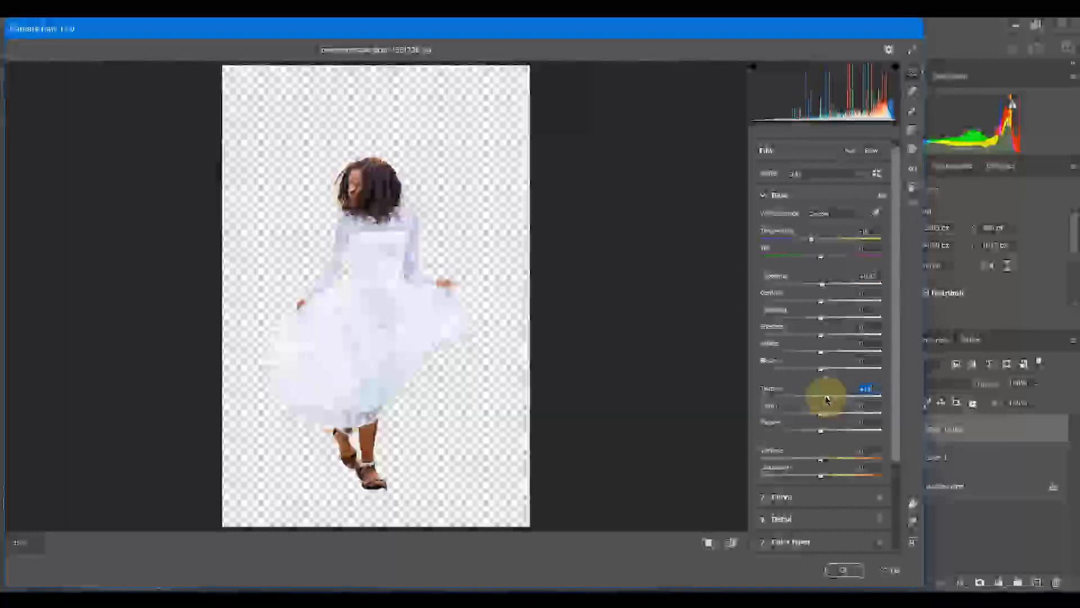
left_click(823, 431)
left_click_drag(827, 434, 835, 440)
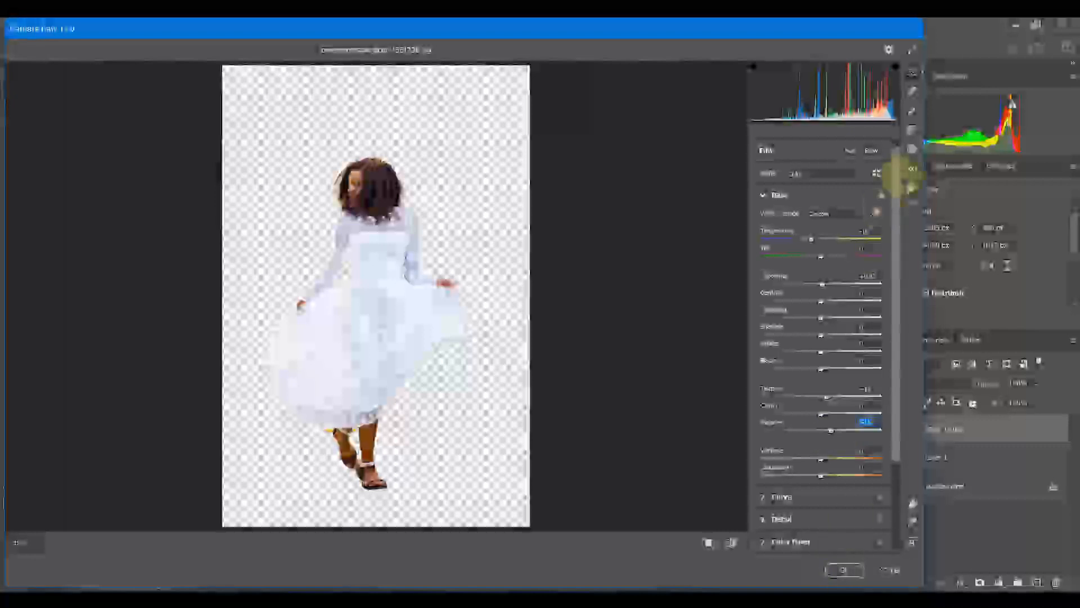
left_click(879, 197)
left_click(879, 197)
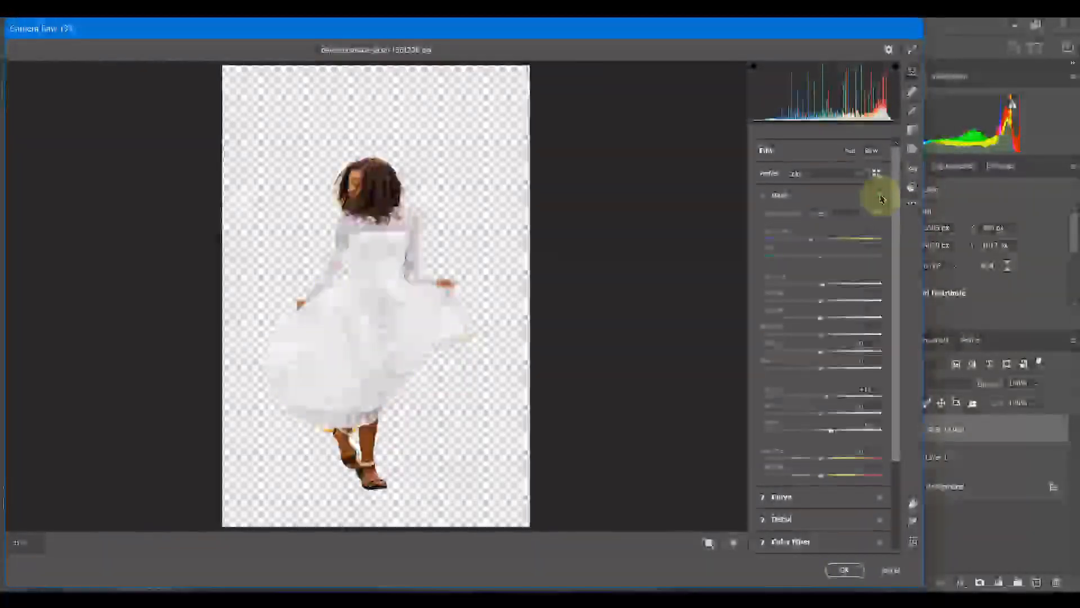
left_click(843, 570)
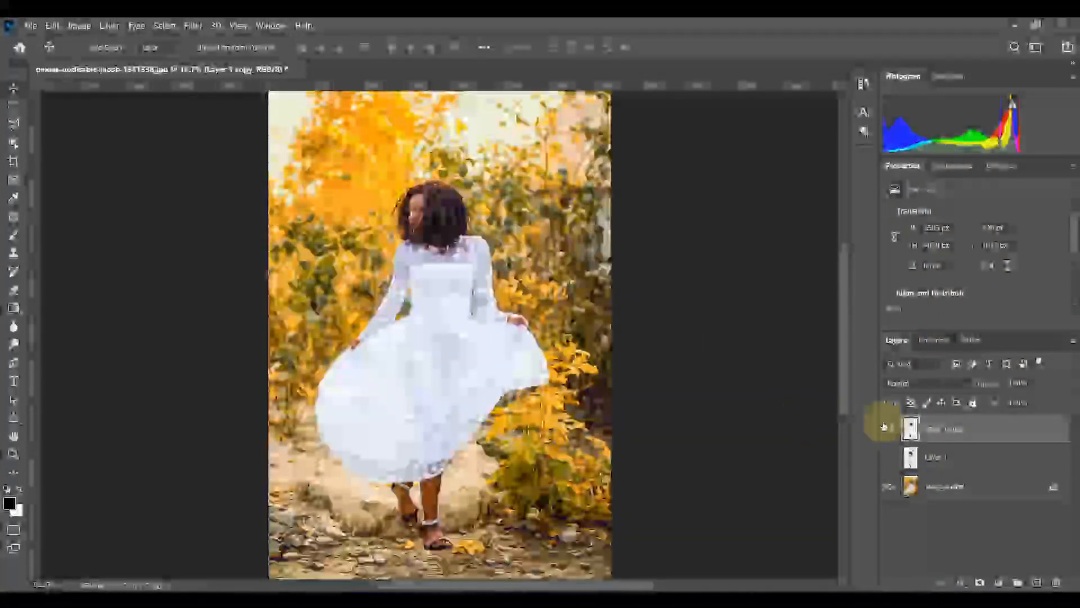
Check the cooler, whiter dress at 33.3% zoom against the underlying photo by toggling the visibility of Layer 1 copy
key("ctrl+plus")
key("ctrl+plus")
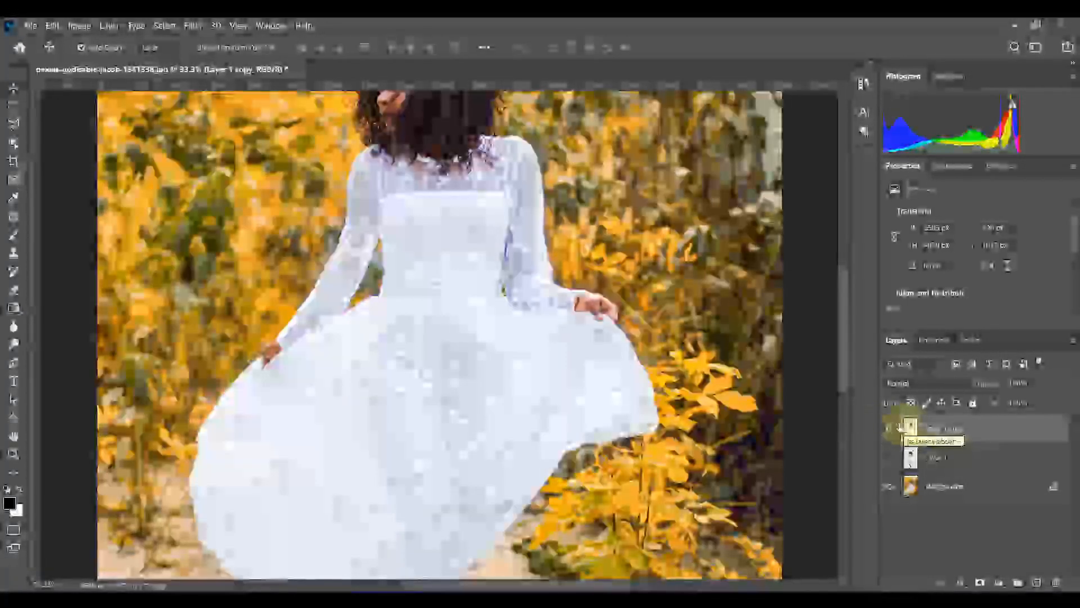
left_click(892, 430)
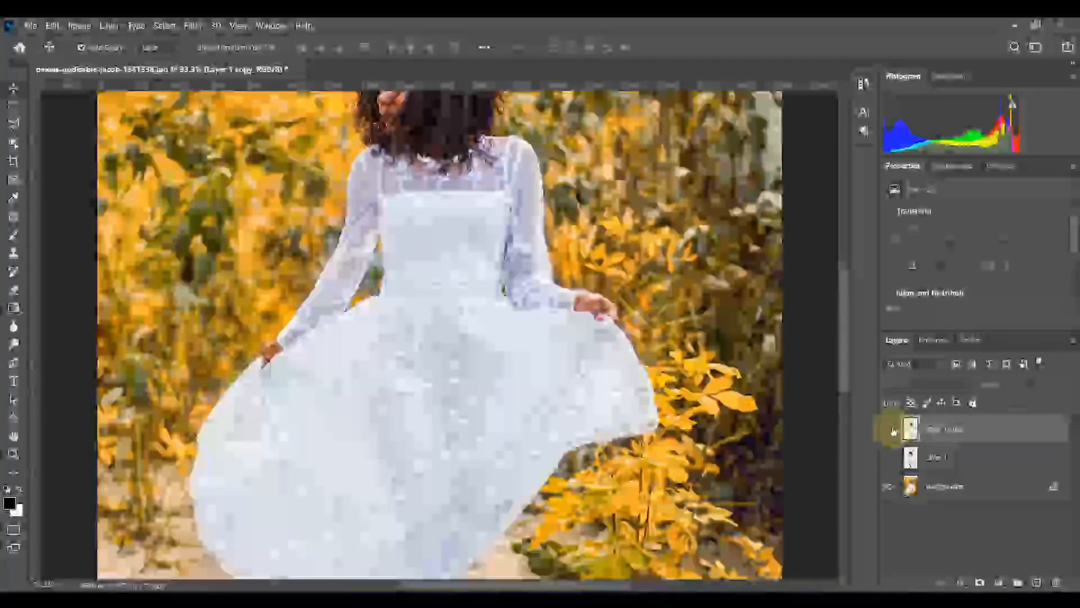
left_click(891, 432)
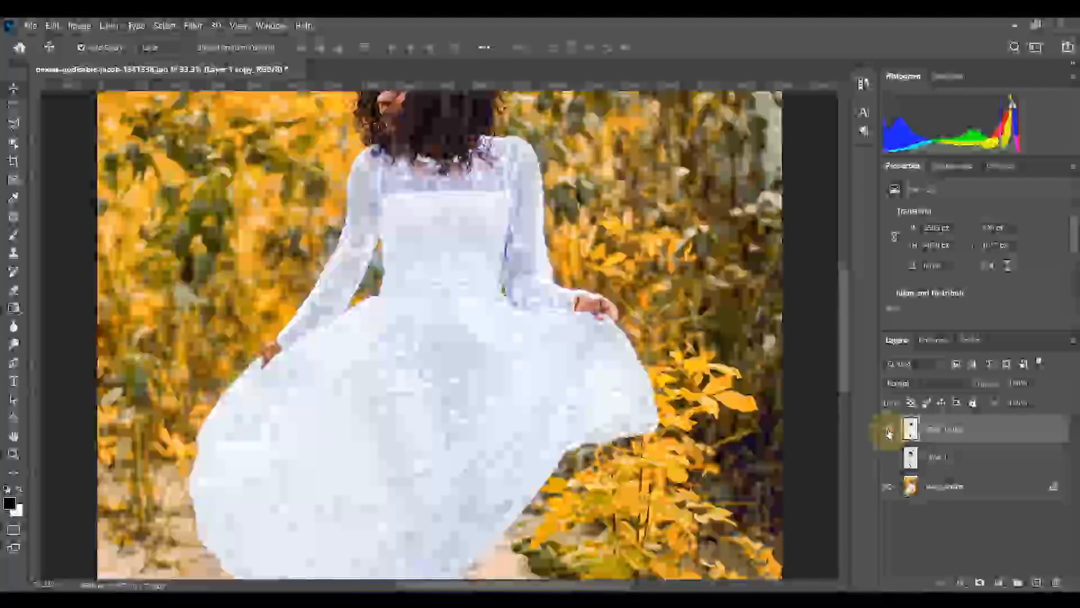
left_click(890, 432)
left_click(890, 431)
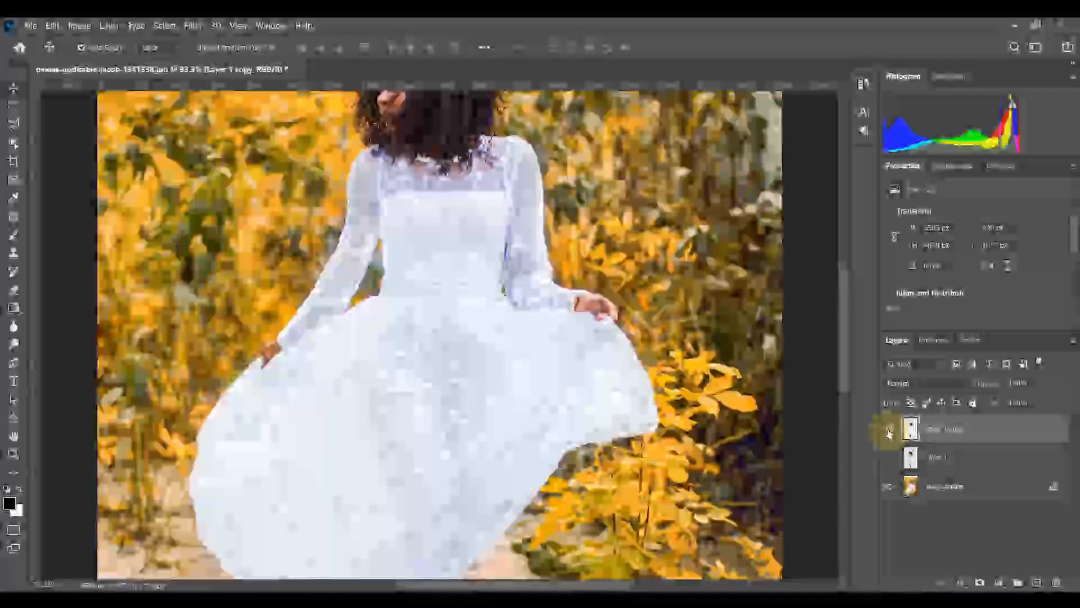
Compare the whole picture before and after the edit at a reduced zoom by toggling the visibility of Layer 1 copy
key("ctrl+minus")
key("ctrl+minus")
key("ctrl+minus")
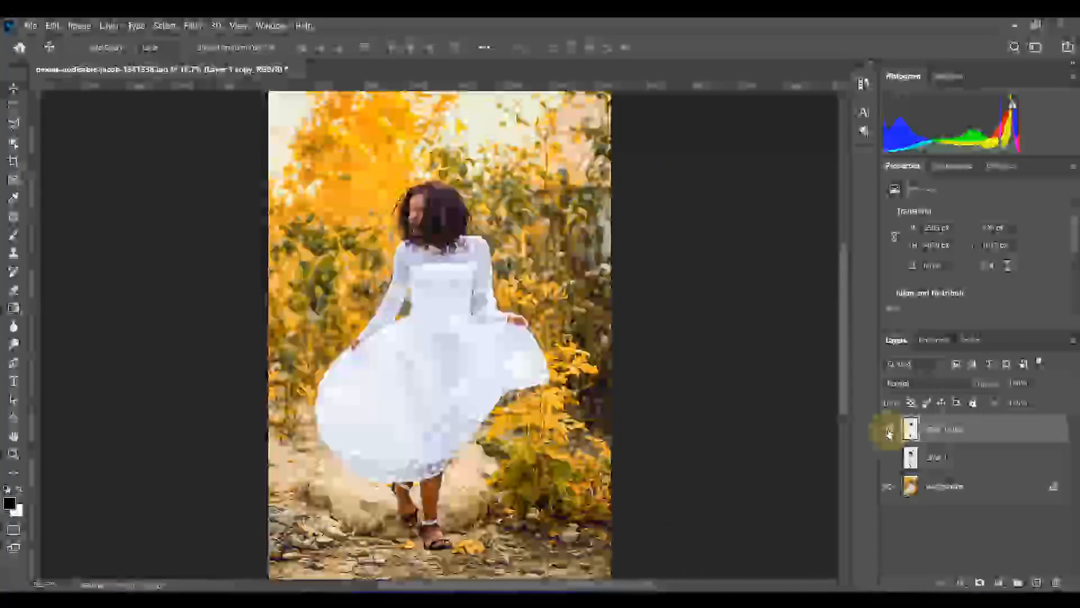
left_click(890, 432)
left_click(890, 432)
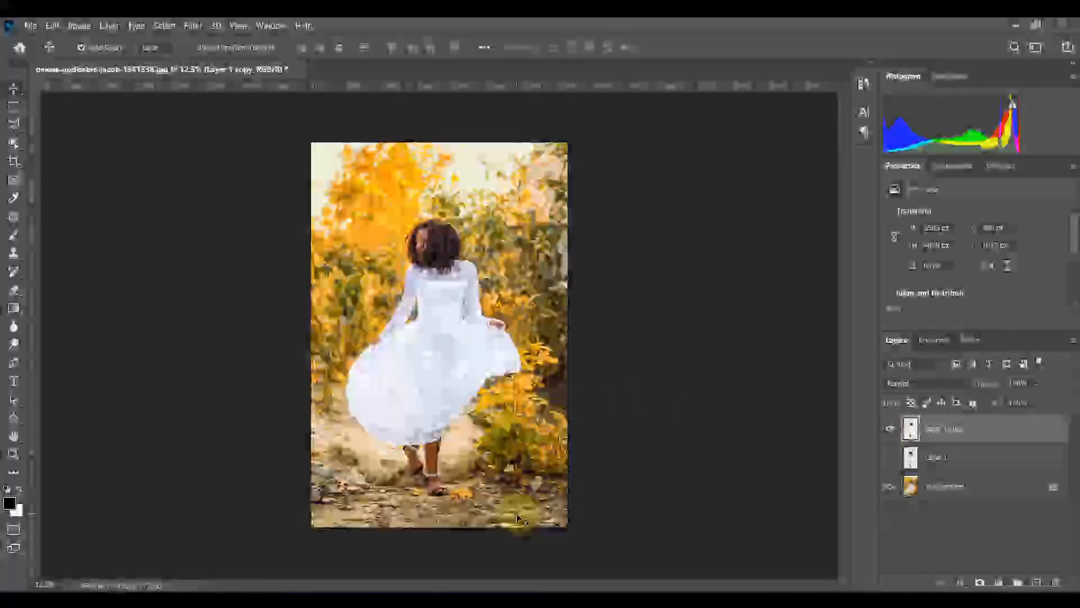
key("ctrl")
key("ctrl+plus")
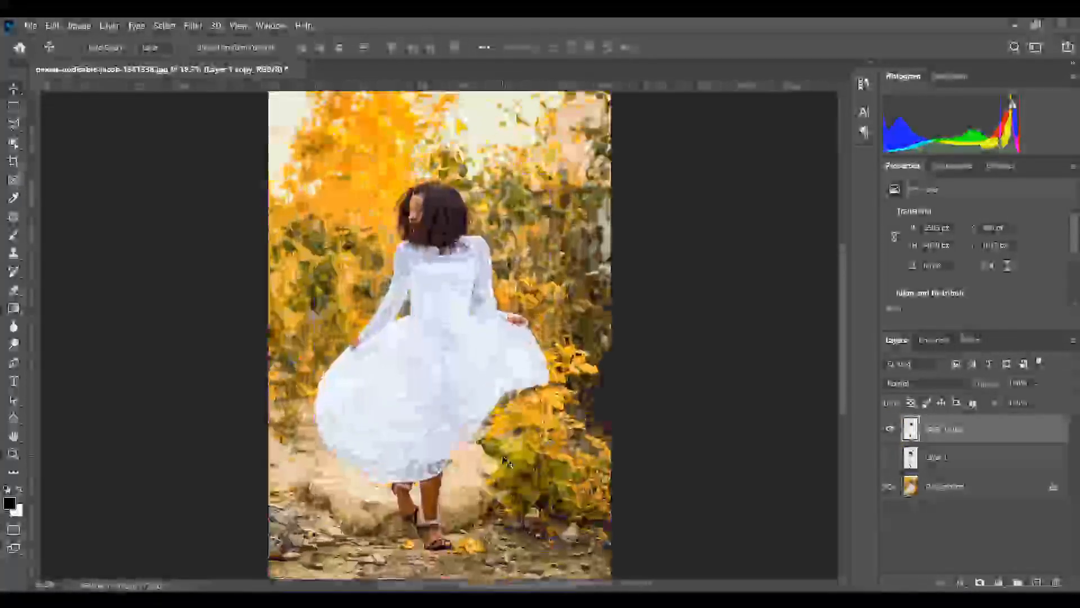
key("ctrl+minus")
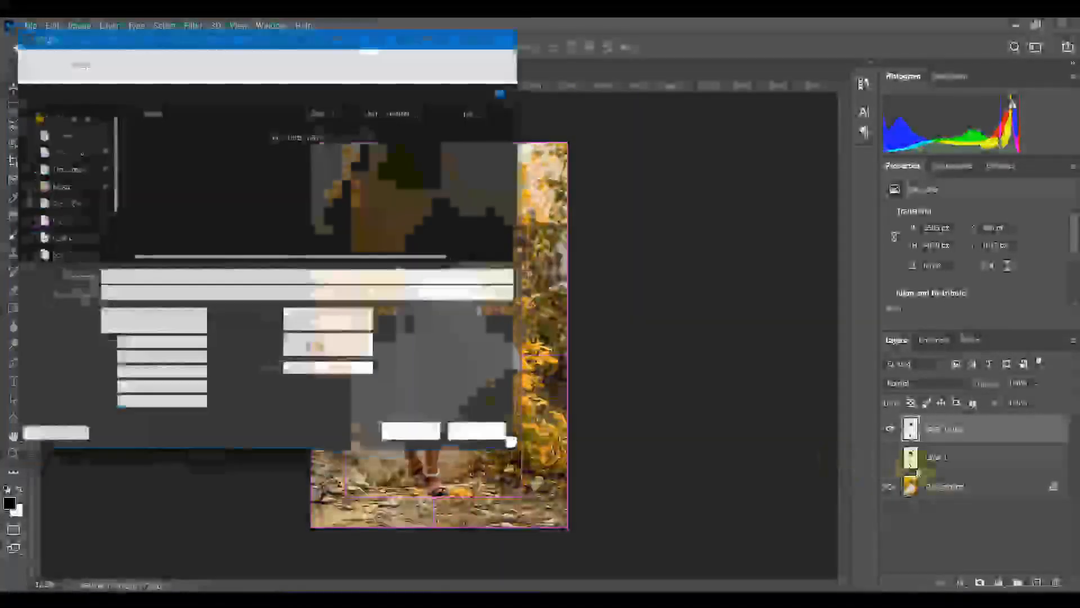
Open the Save As dialog for the document and cancel it
key("ctrl+shift+s")
left_click(495, 448)
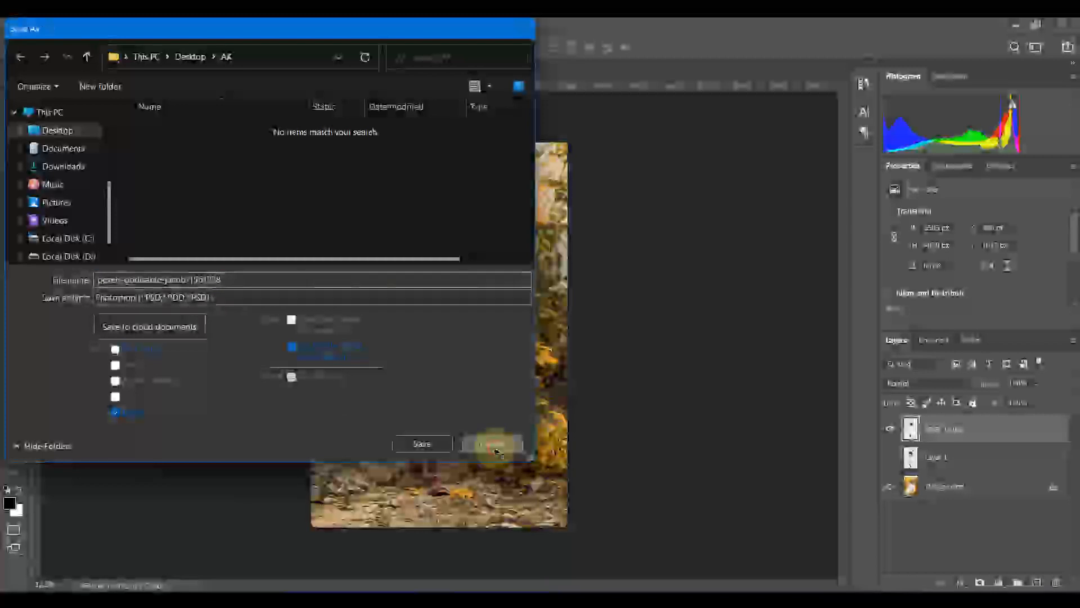
Open the Background layer in the Camera Raw Filter and collapse the Basic section
left_click(949, 488)
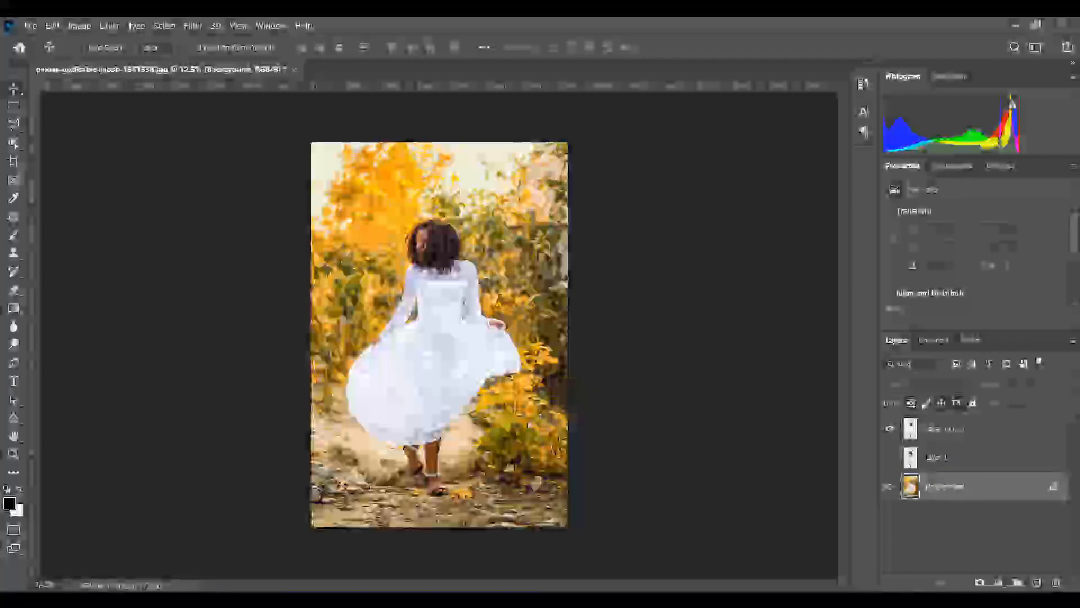
key("ctrl+shift+a")
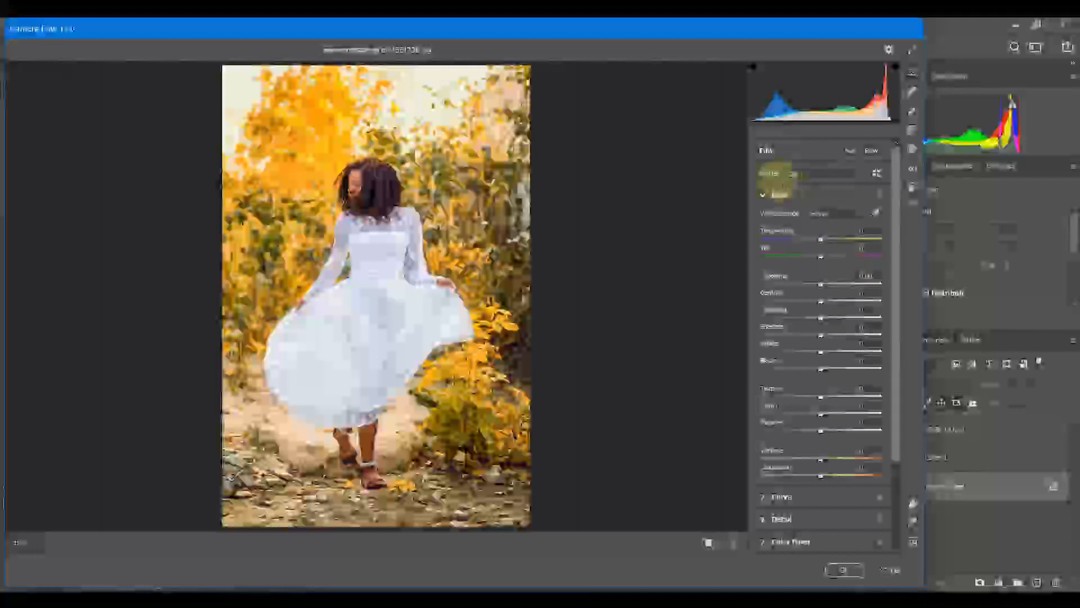
left_click(782, 197)
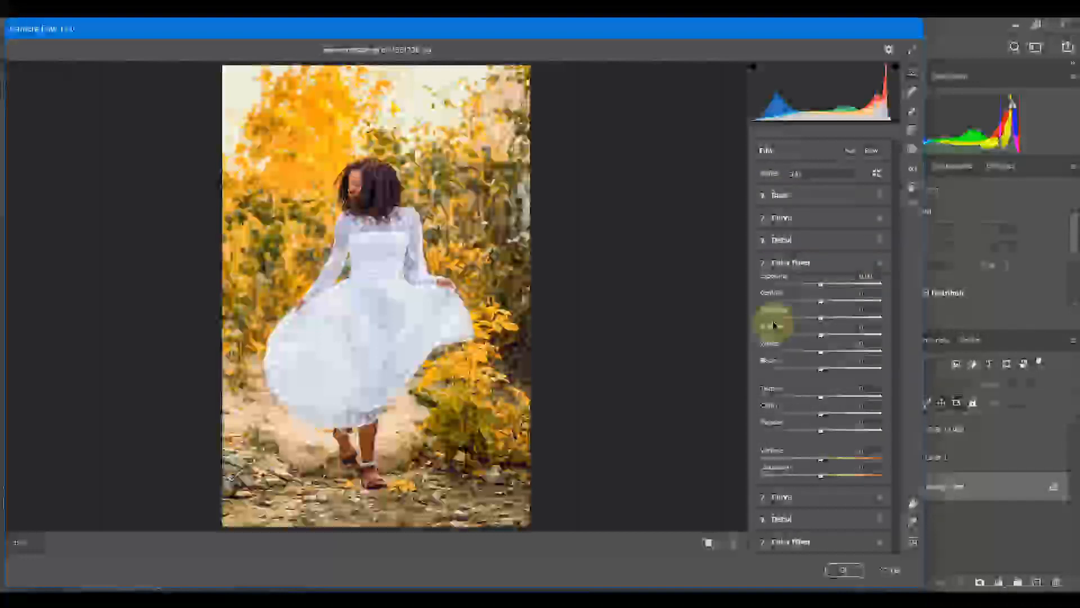
Examine the settings in the Color Grading, Effects, Optics and Geometry sections of Camera Raw
left_click(773, 311)
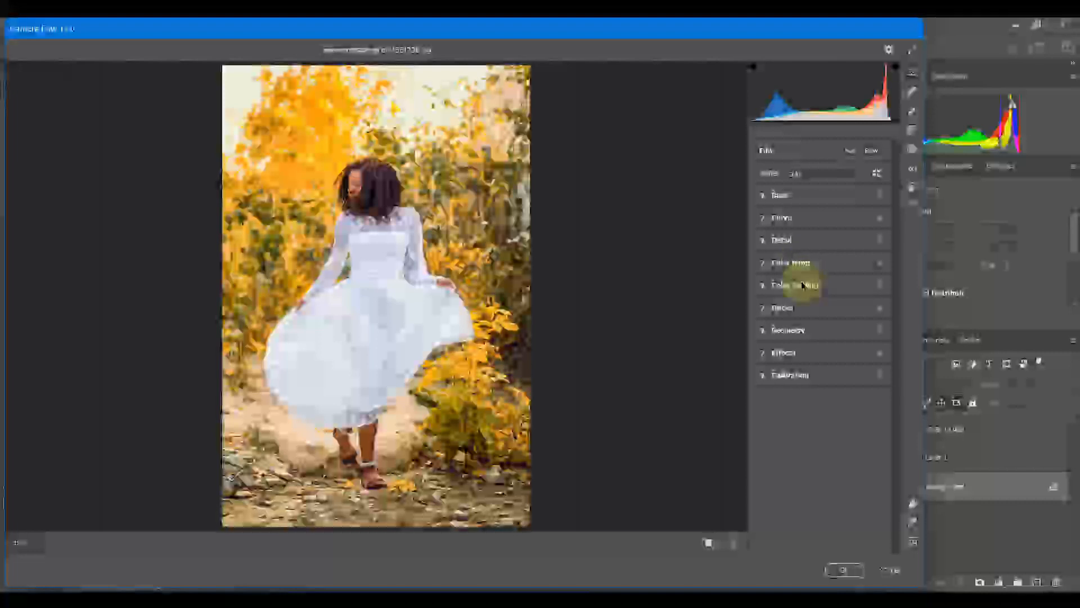
left_click(803, 285)
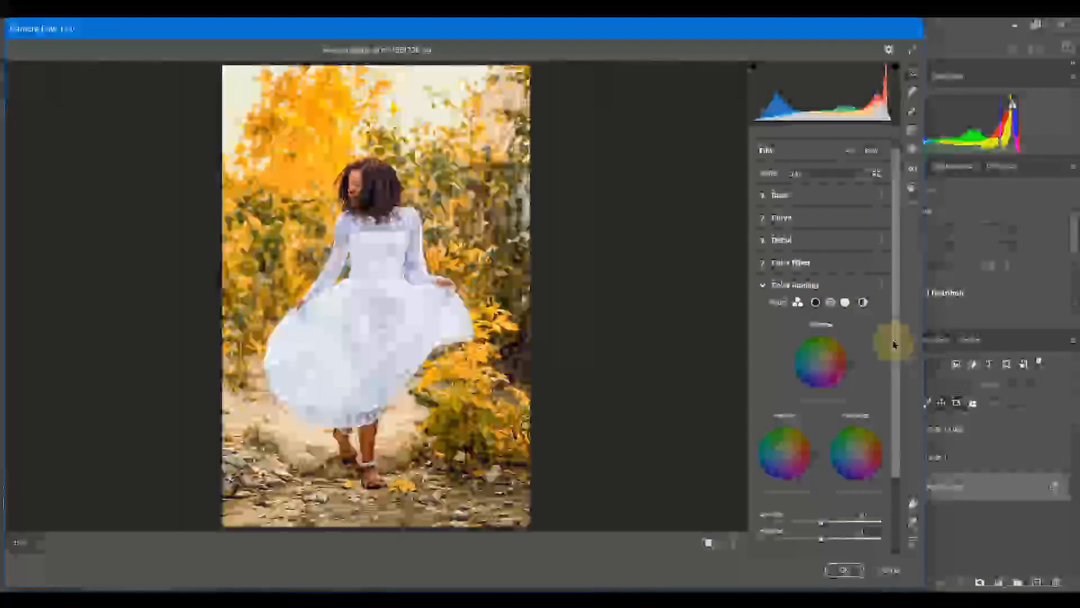
left_click_drag(897, 366, 896, 419)
scroll(897, 419, "down", 1)
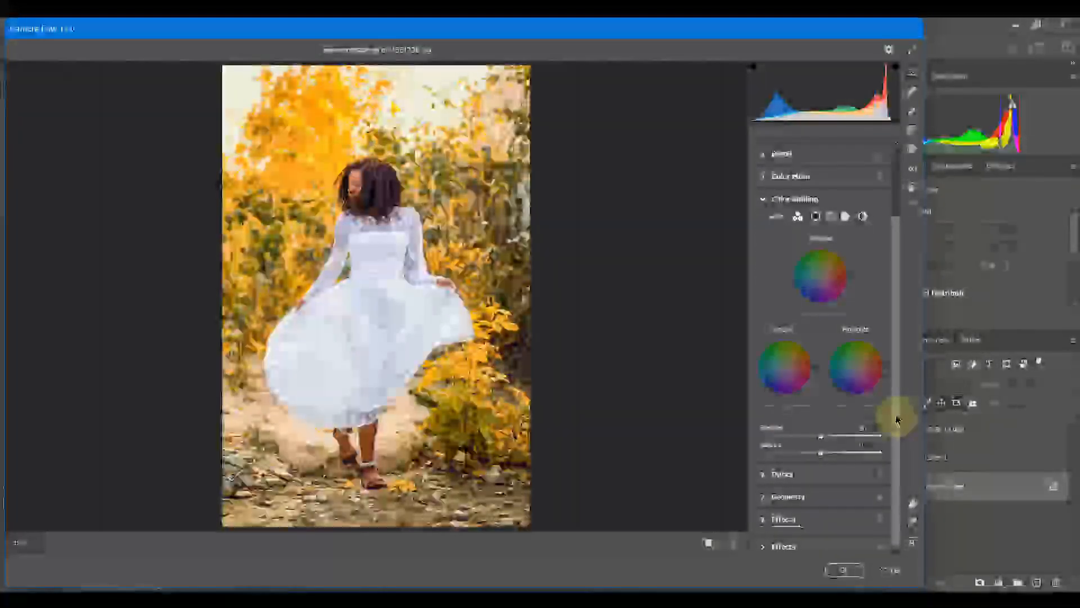
left_click(773, 198)
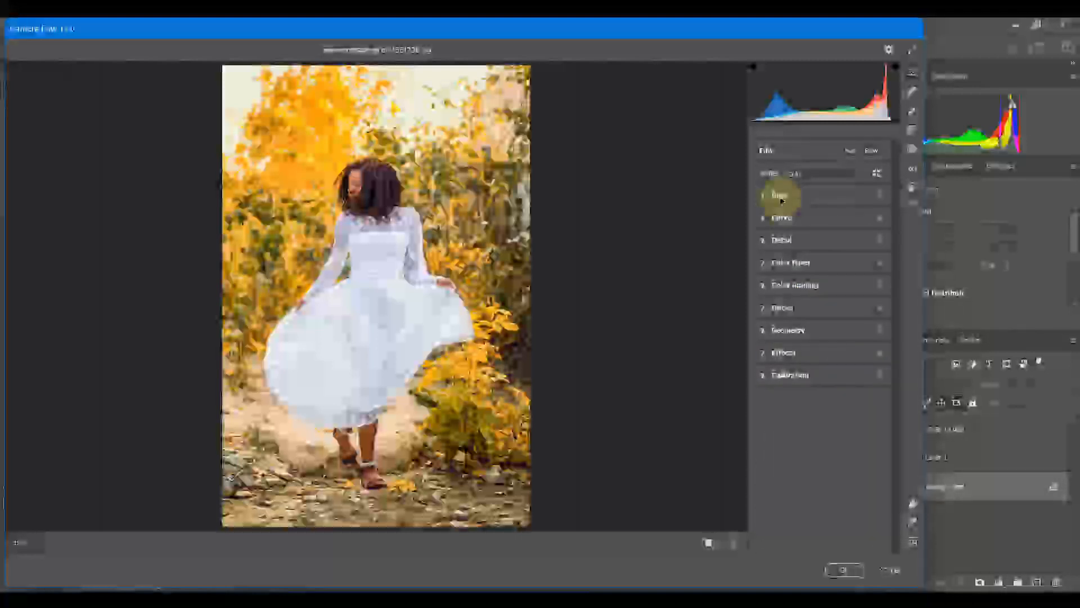
left_click(793, 353)
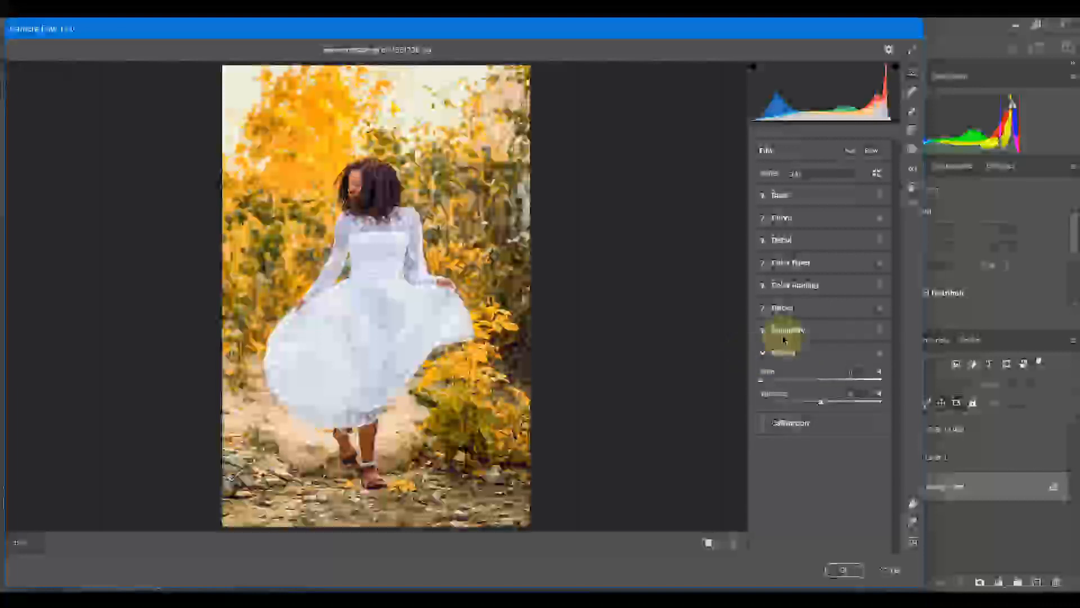
left_click(784, 353)
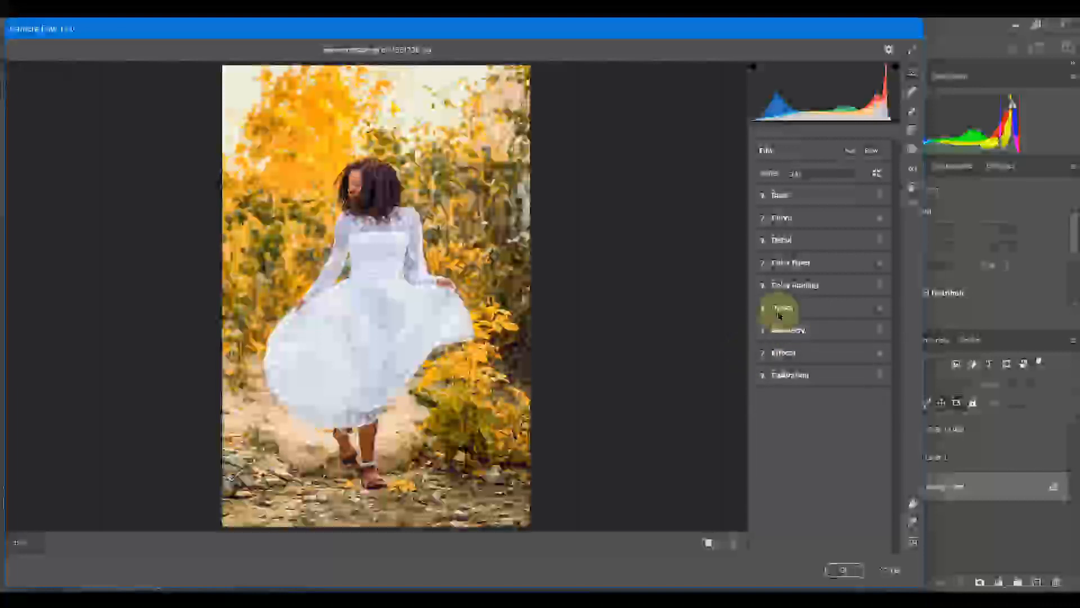
left_click(780, 309)
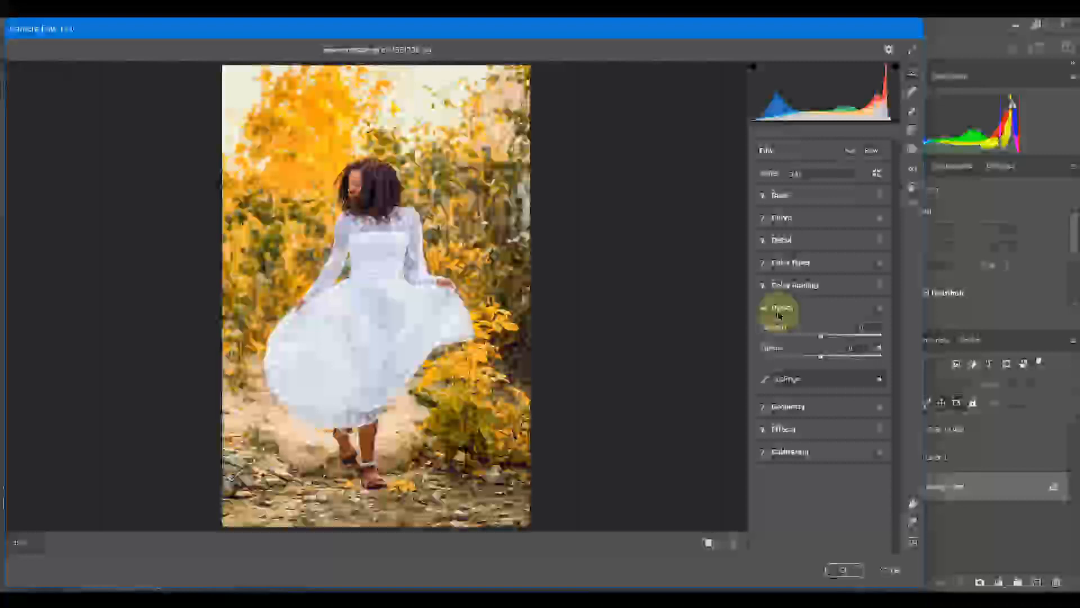
left_click(788, 409)
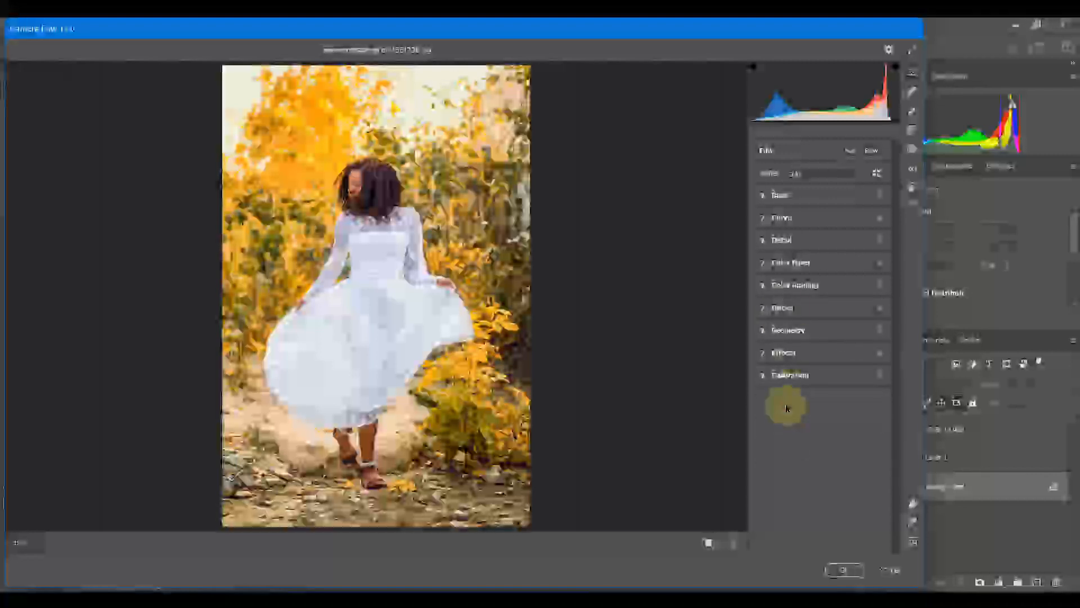
left_click(777, 333)
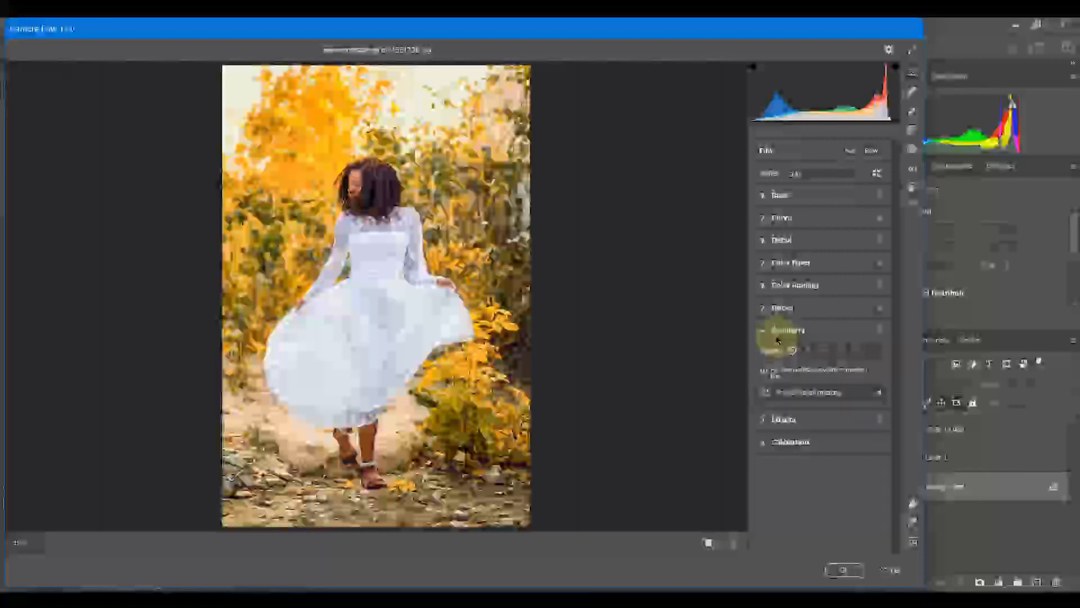
left_click(781, 331)
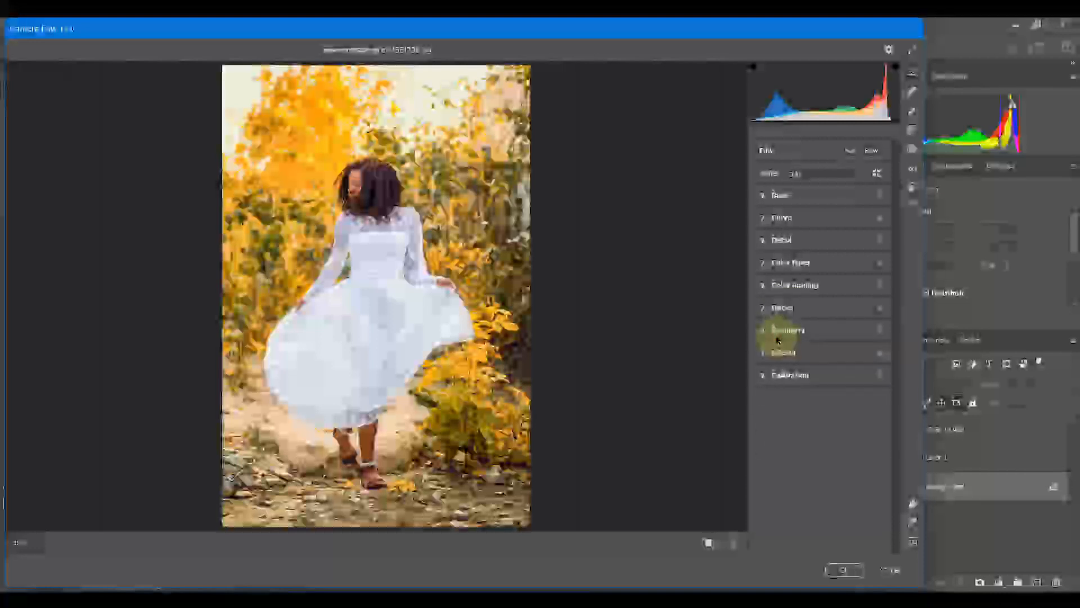
Expand the Calibration section, check the available process versions, and raise the Blue Primary Hue moderately and its Saturation slightly
left_click(784, 375)
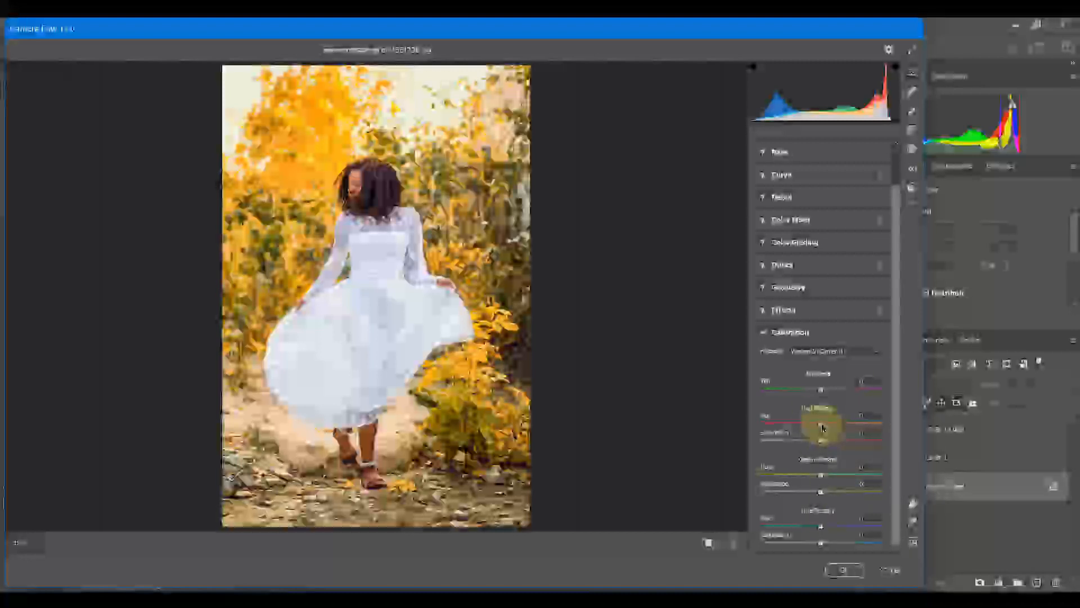
left_click(853, 351)
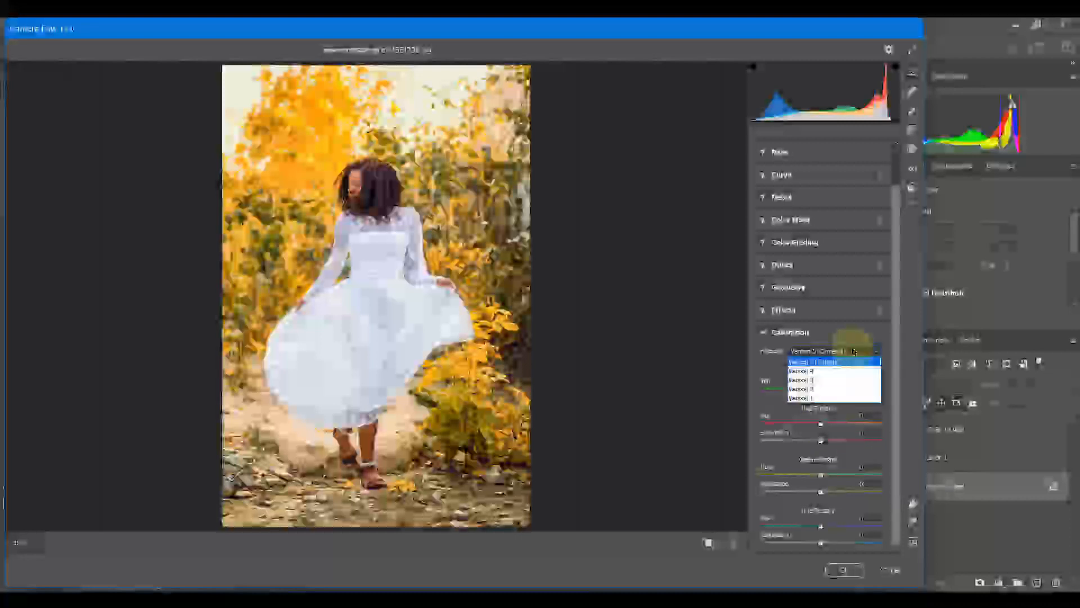
left_click(844, 329)
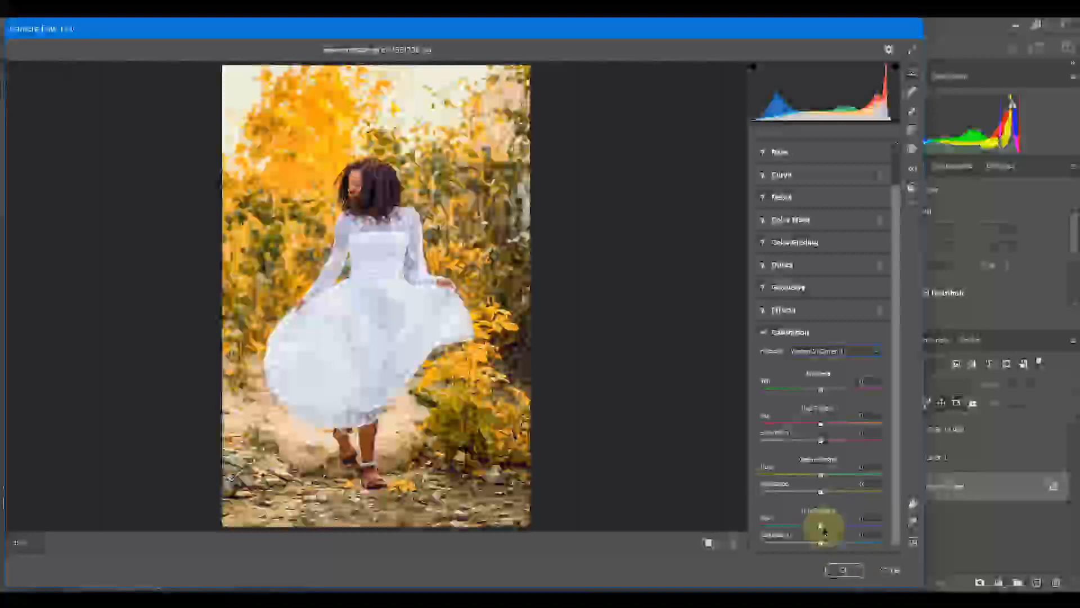
left_click_drag(821, 529, 852, 534)
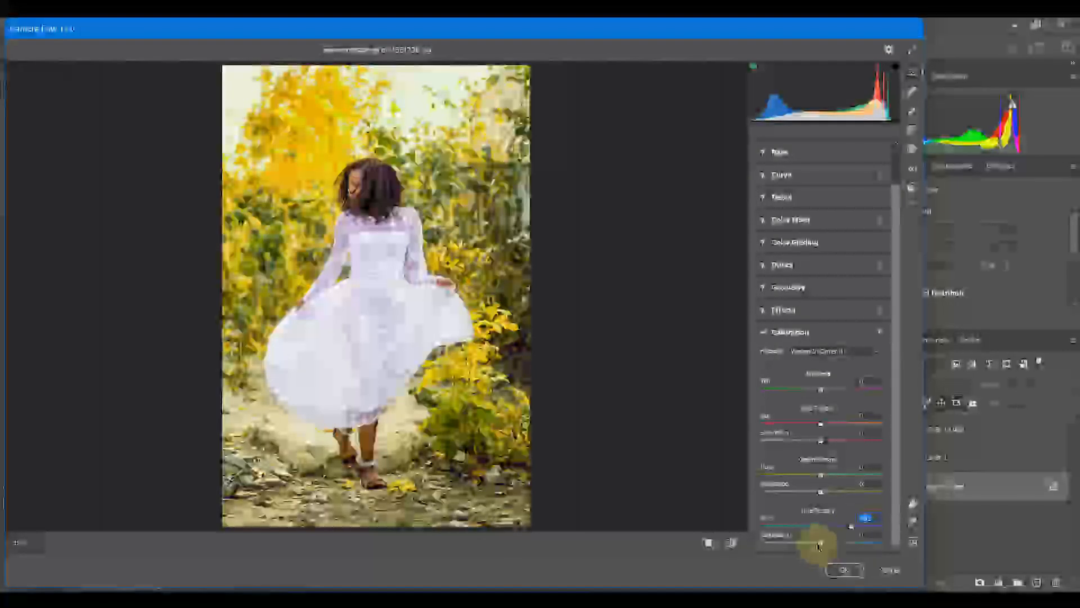
mouse_move(820, 544)
left_mouse_down()
mouse_move(788, 542)
mouse_move(881, 539)
mouse_move(831, 546)
left_mouse_up()
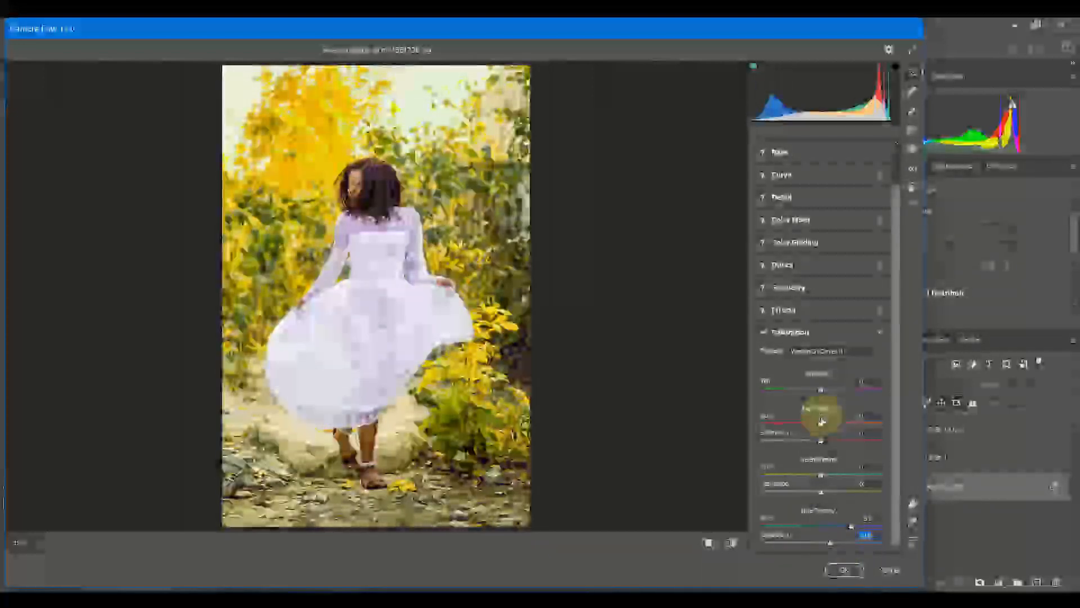
Lower the Red Primary Hue and raise its Saturation, and raise the Green Primary Hue while lowering its Saturation slightly
mouse_move(822, 425)
left_mouse_down()
mouse_move(788, 419)
mouse_move(848, 424)
mouse_move(788, 424)
mouse_move(815, 438)
left_mouse_up()
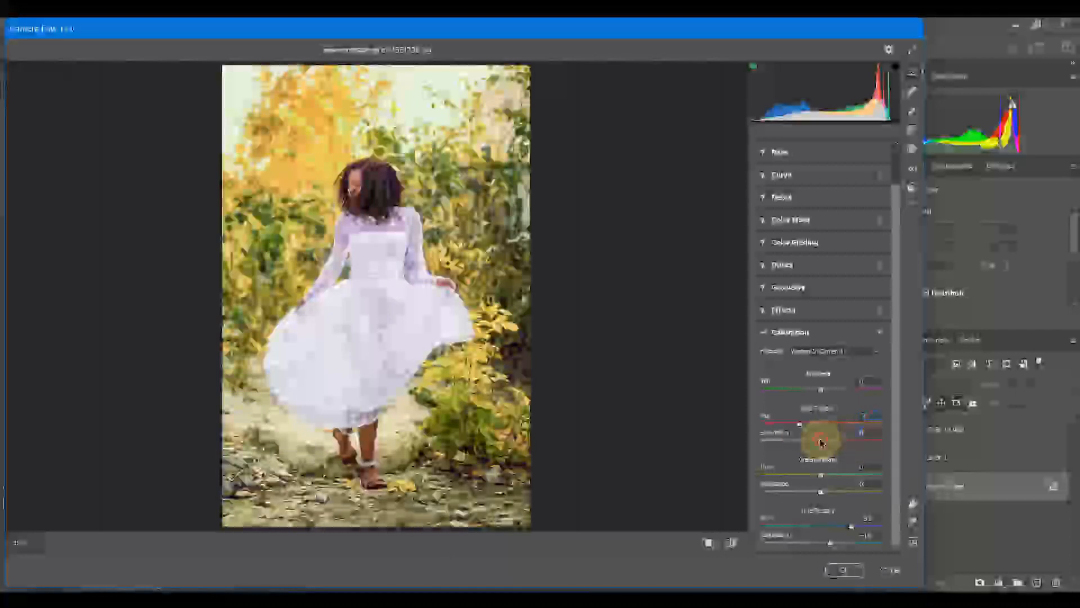
left_click_drag(821, 443, 849, 445)
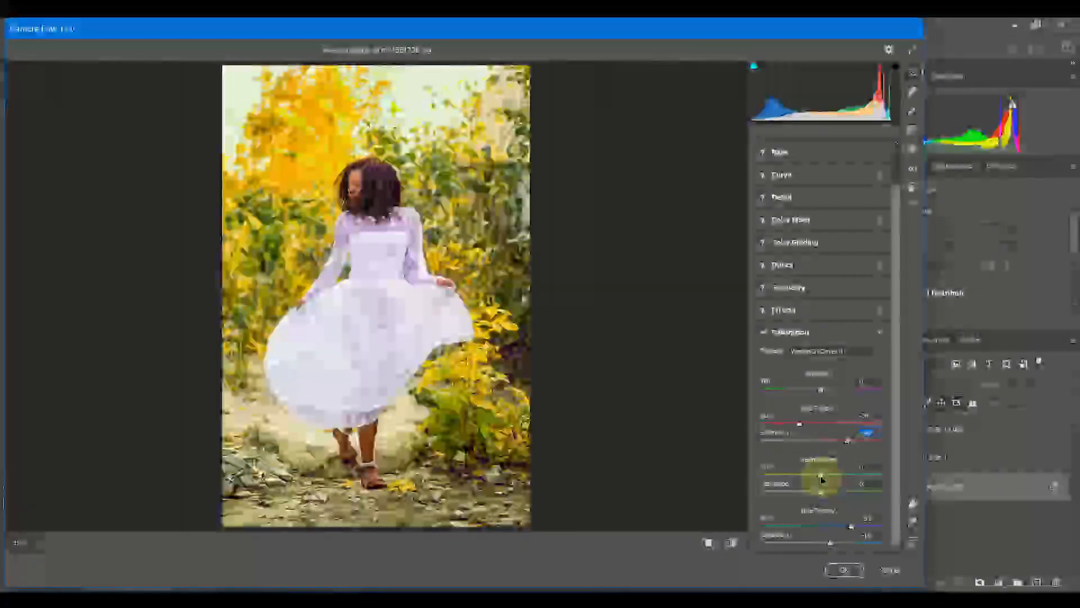
mouse_move(821, 479)
left_mouse_down()
mouse_move(885, 479)
mouse_move(835, 477)
mouse_move(849, 478)
mouse_move(849, 489)
mouse_move(816, 493)
left_mouse_up()
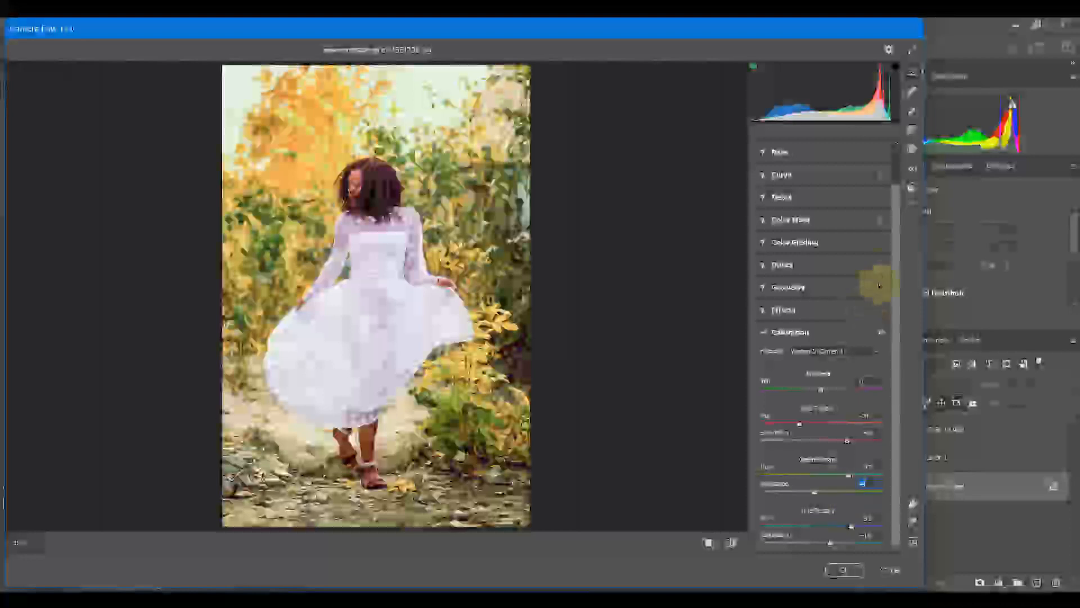
Compare the Background with and without the Calibration adjustments by toggling that section's preview
left_click(881, 333)
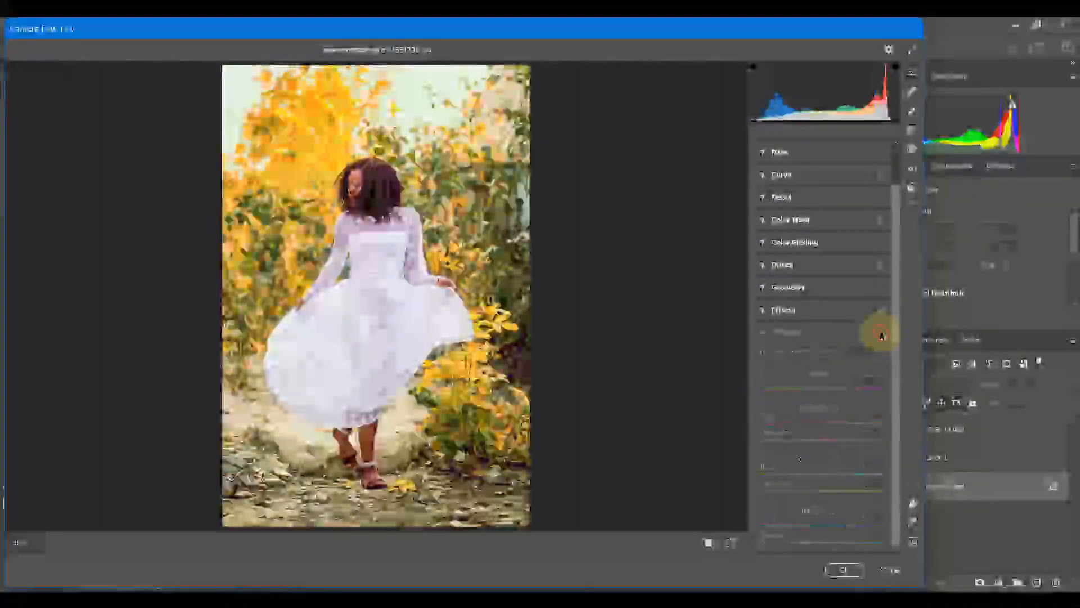
left_click(881, 333)
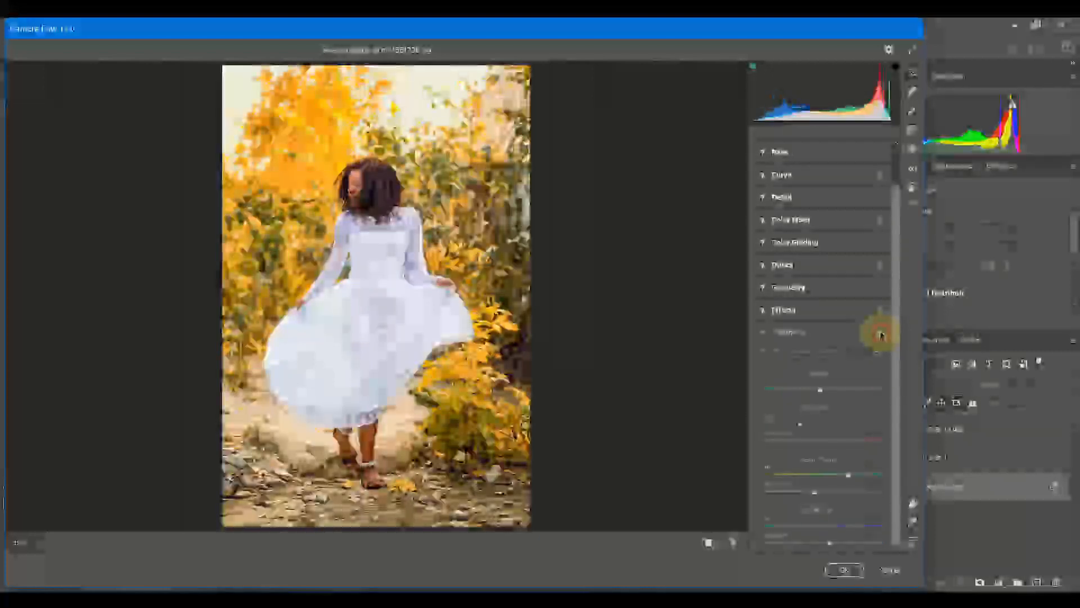
left_click(880, 333)
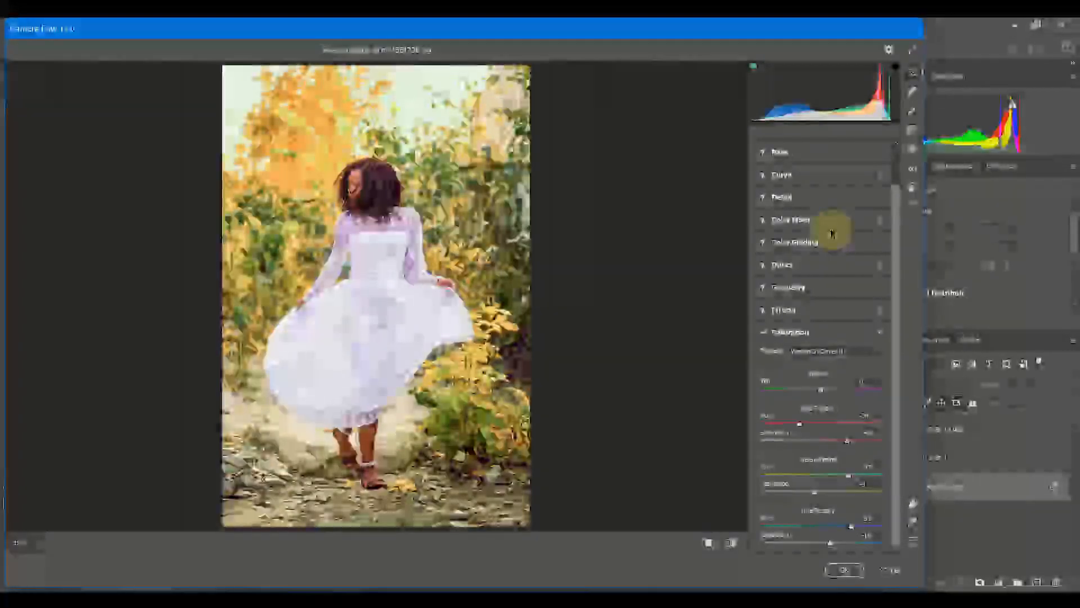
In the Basic section for the Background, lower Highlights and Whites to -100 and raise Exposure slightly
scroll(833, 230, "up", 2)
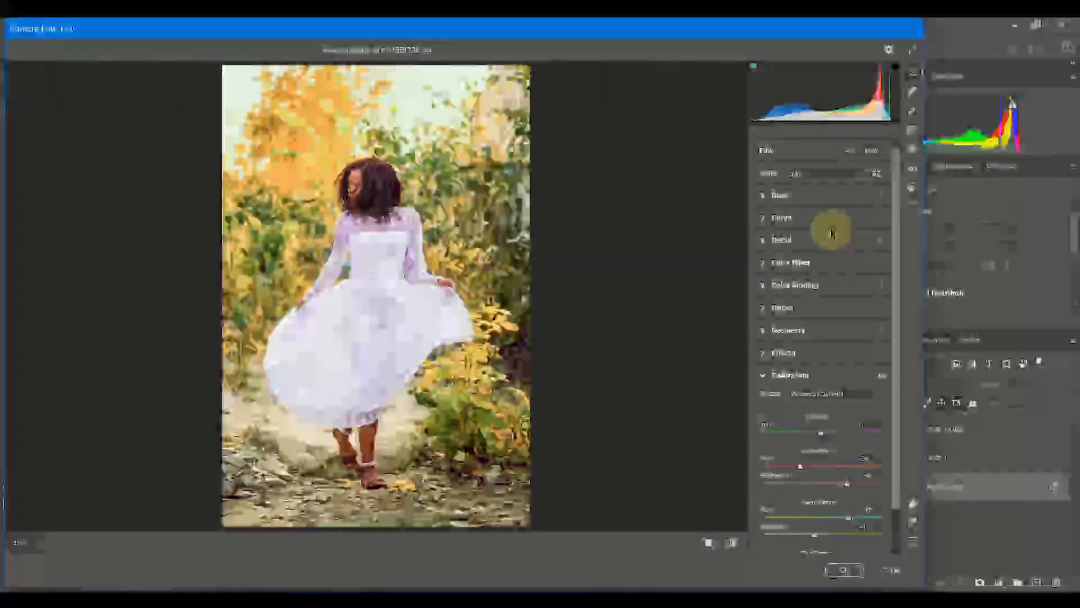
left_click(803, 196)
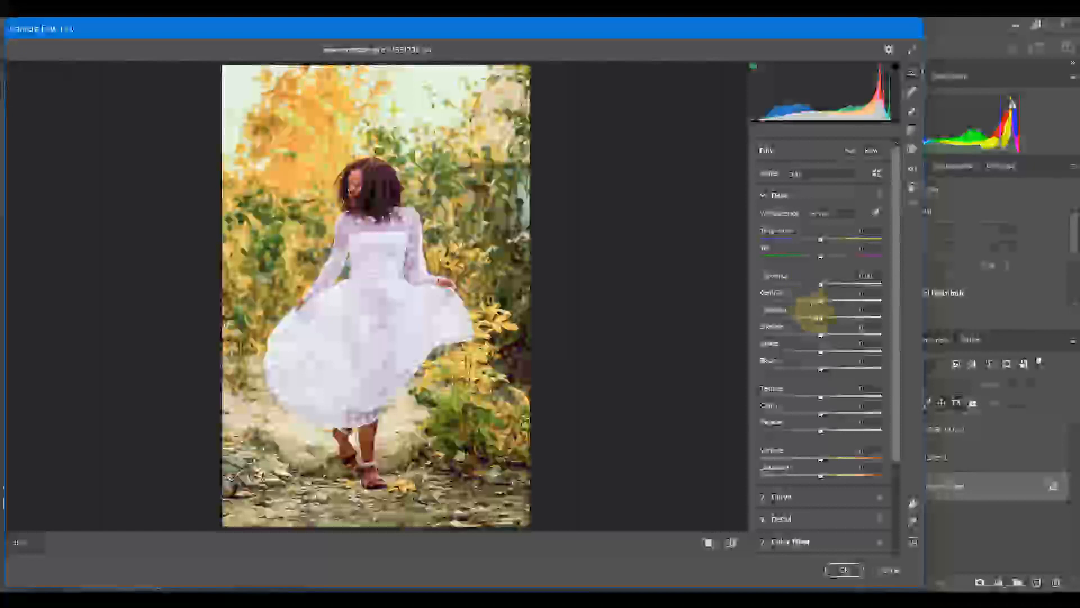
left_click_drag(820, 322, 758, 316)
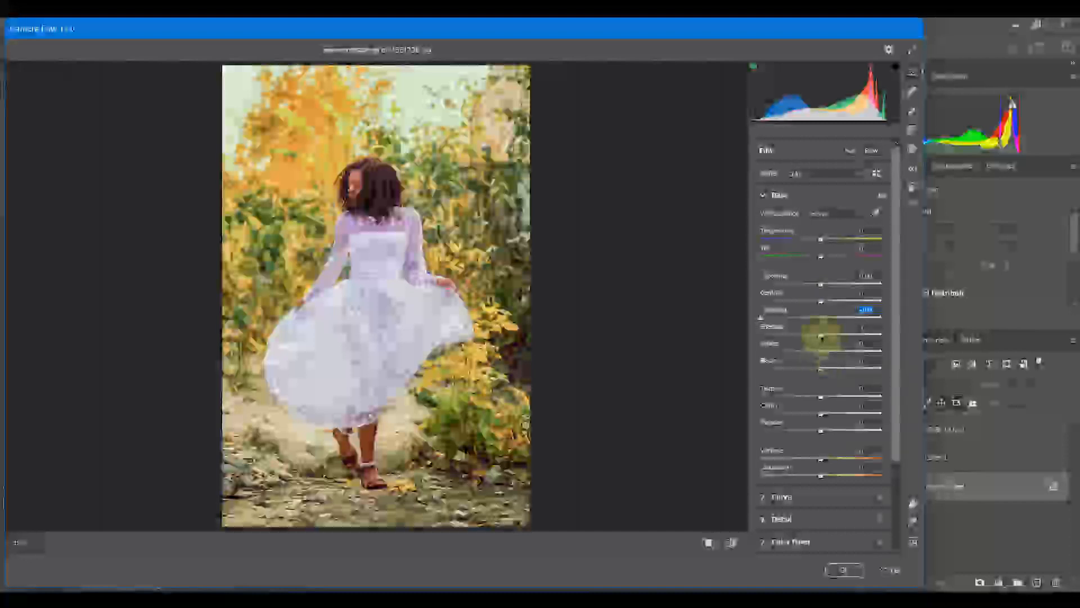
left_click_drag(820, 354, 740, 352)
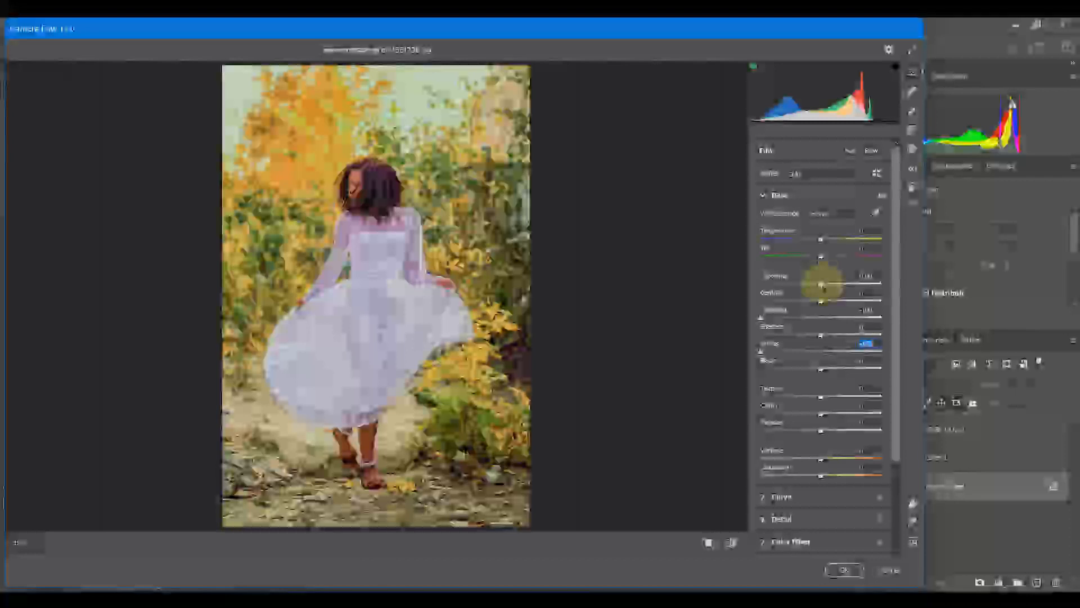
left_click_drag(821, 289, 821, 288)
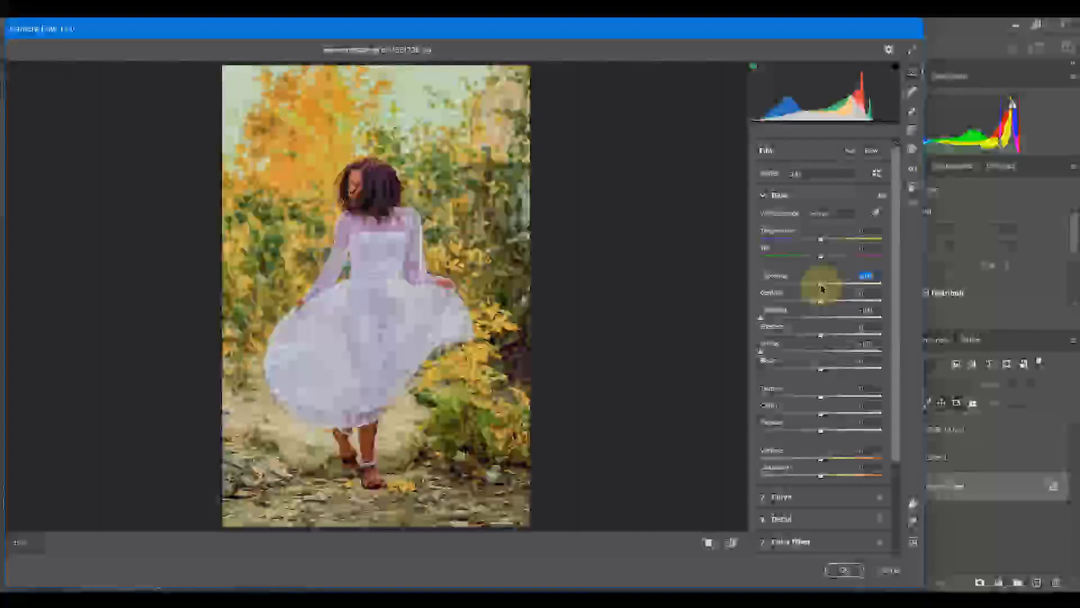
Raise Dehaze moderately, lower Vibrance and Saturation slightly, and apply the Camera Raw edits to the Background
left_click(821, 431)
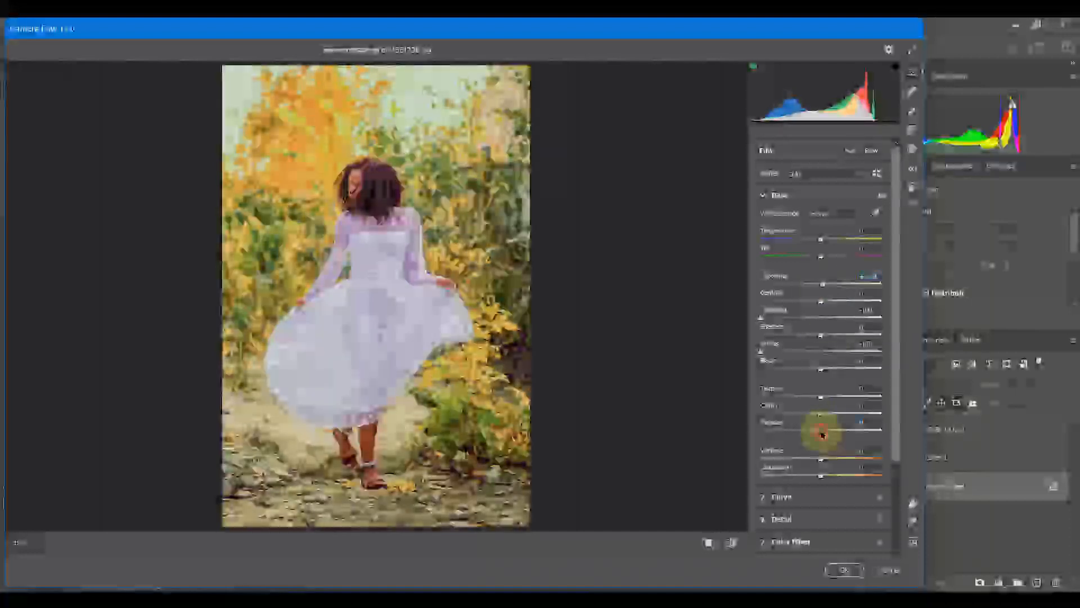
left_click_drag(821, 432, 842, 432)
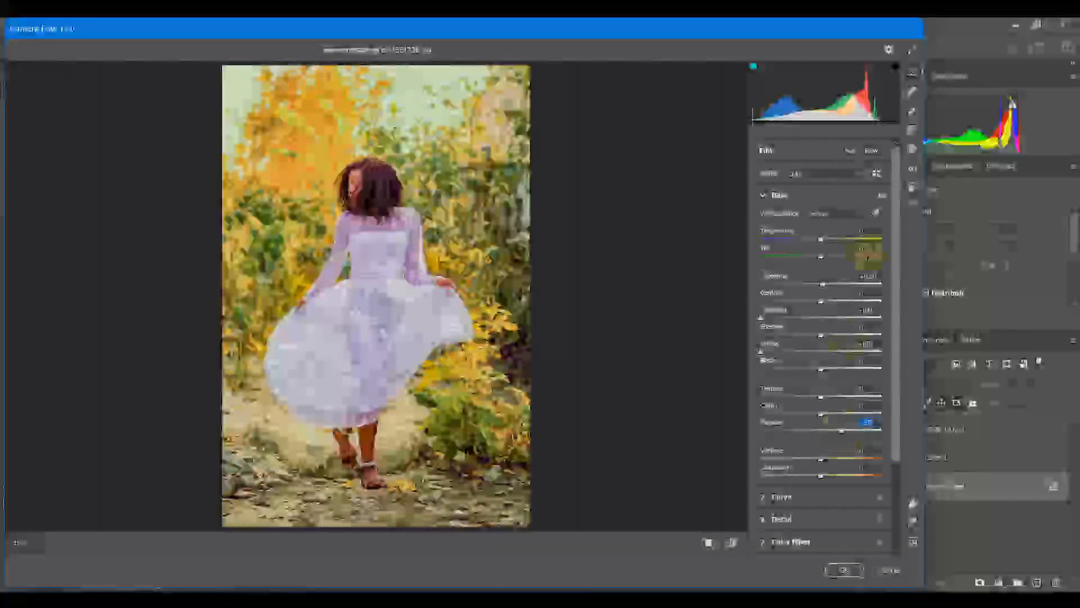
left_click(881, 208)
left_click(881, 197)
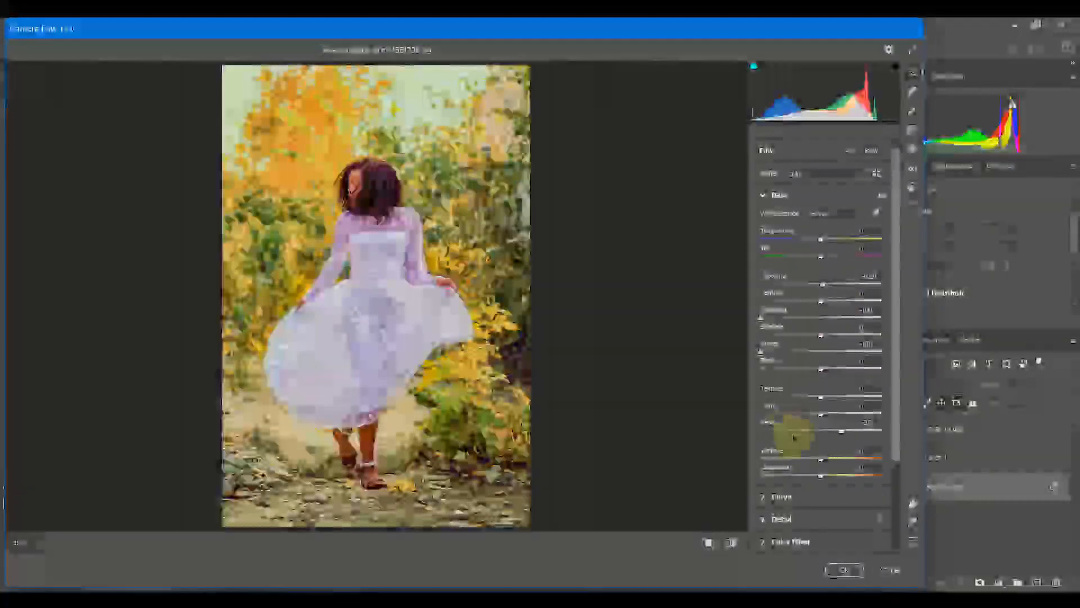
mouse_move(818, 460)
left_mouse_down()
mouse_move(802, 458)
mouse_move(820, 478)
left_mouse_up()
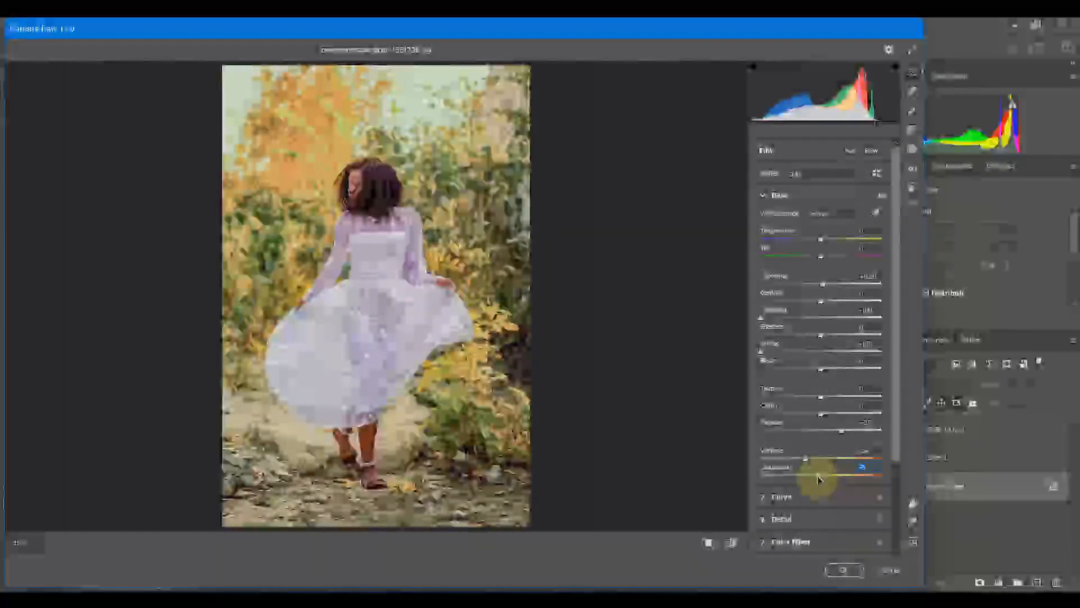
left_click(845, 570)
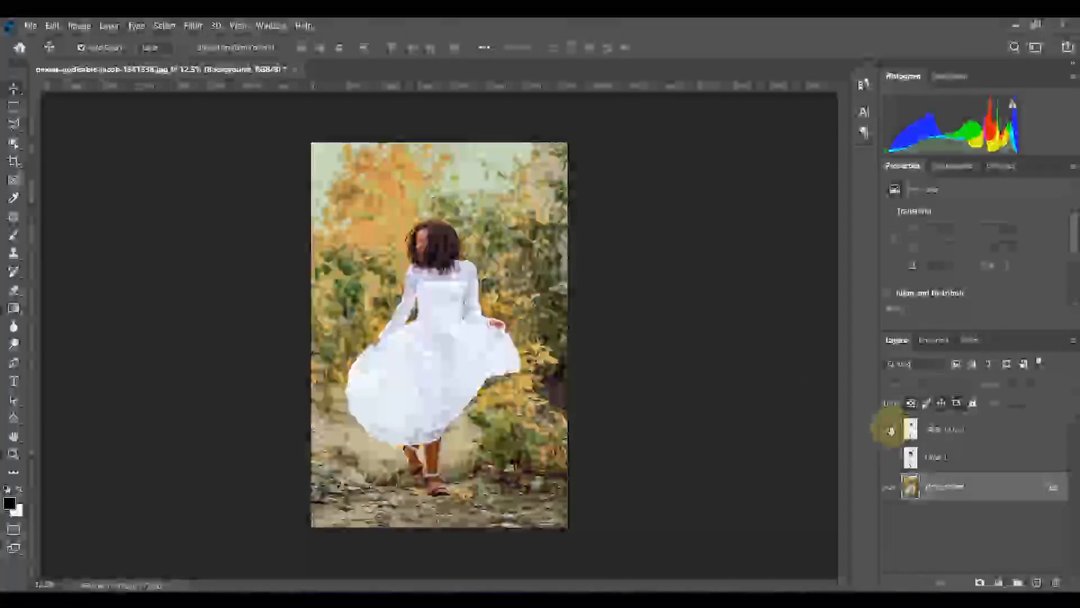
Compare the composite with and without the Layer 1 copy cutout, and inspect the blend up close
left_click(891, 430)
left_click(890, 429)
key("ctrl+plus")
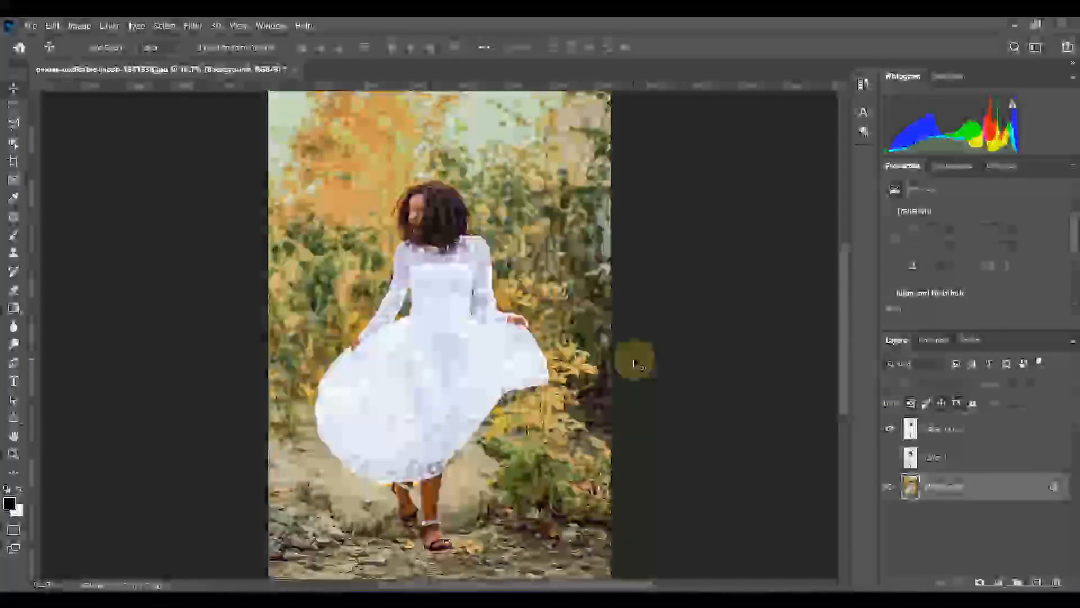
key("ctrl+minus")
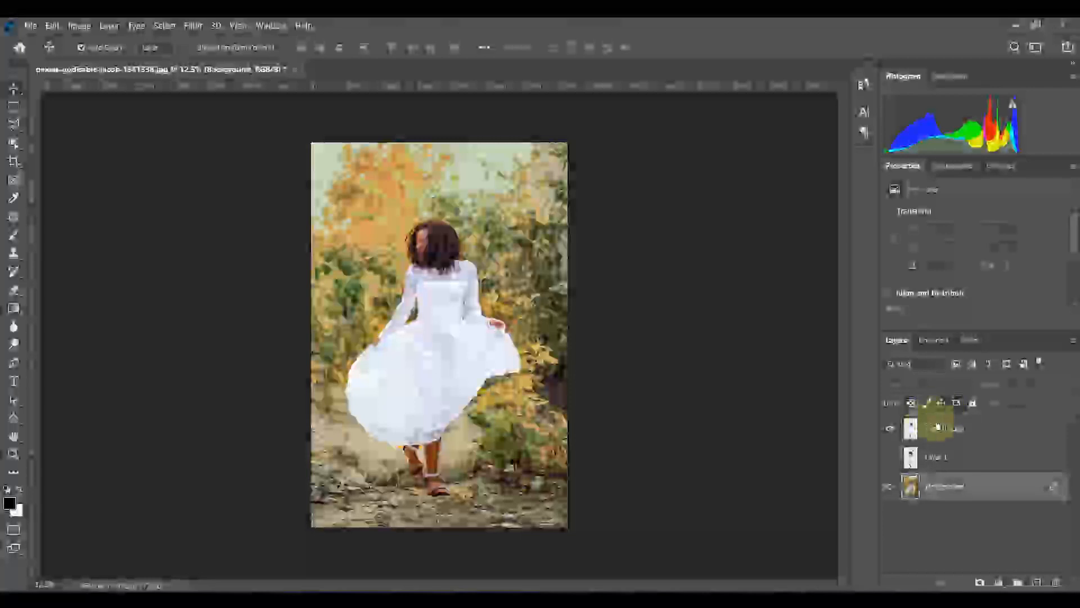
Apply a Curves adjustment to the Background that lowers the highlights slightly and anchors the shadows with a second point
left_click(944, 427)
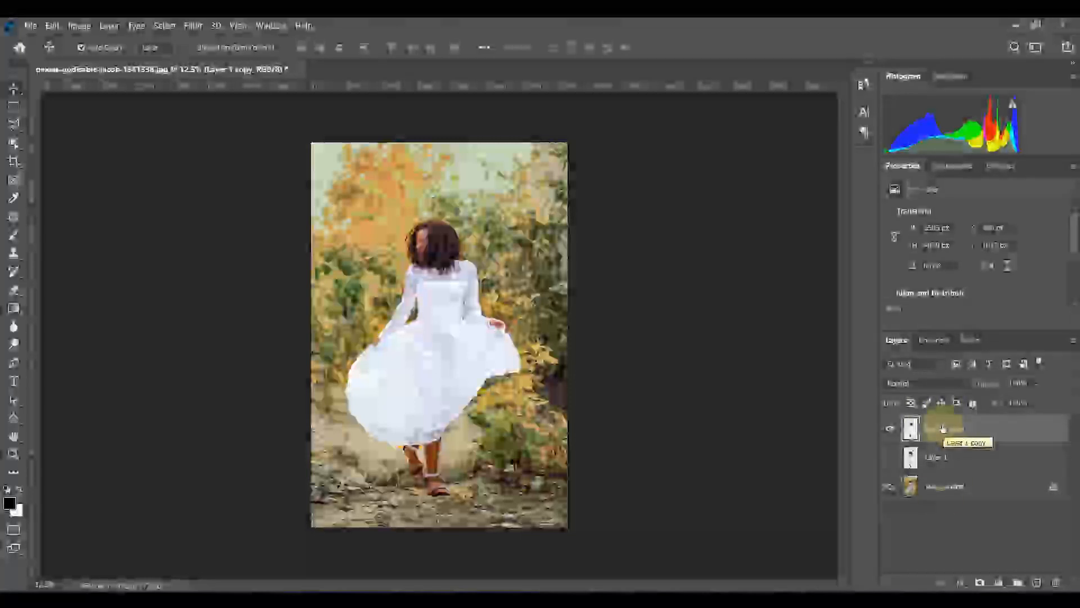
left_click(946, 493)
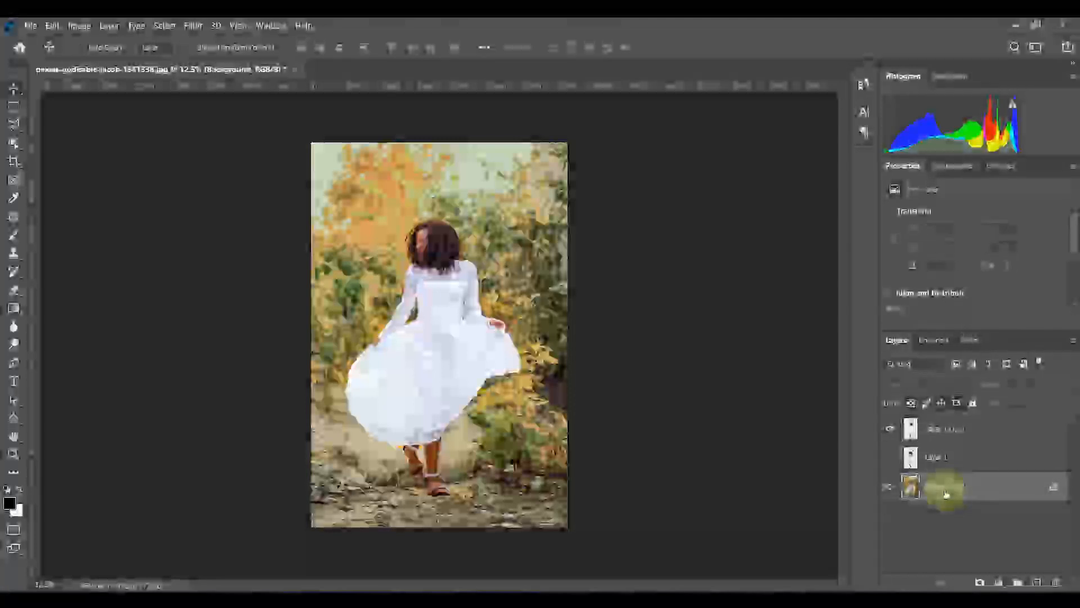
key("ctrl+m")
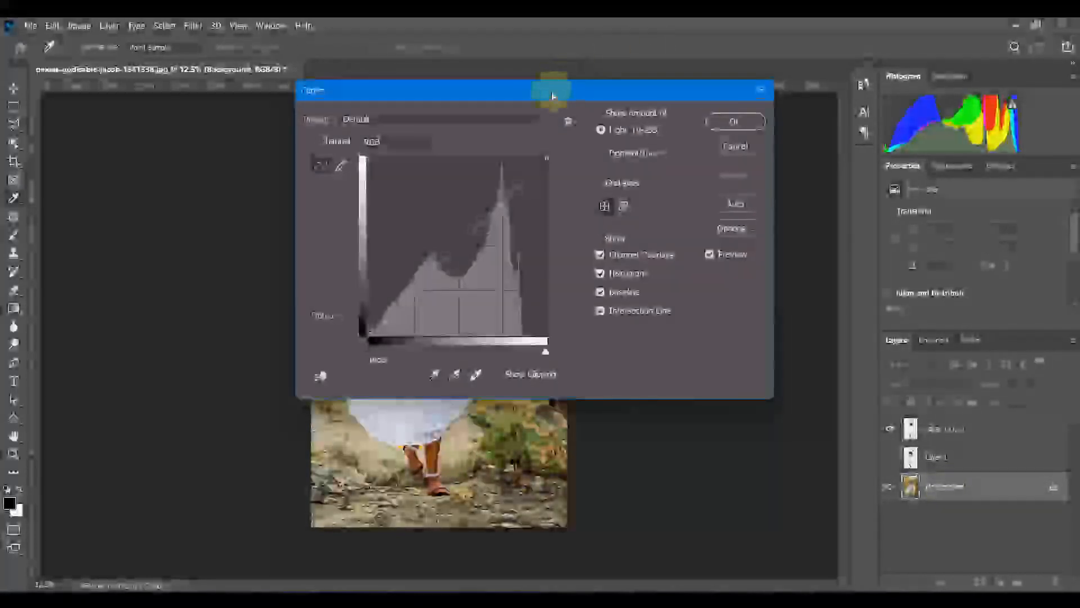
left_click_drag(555, 96, 815, 120)
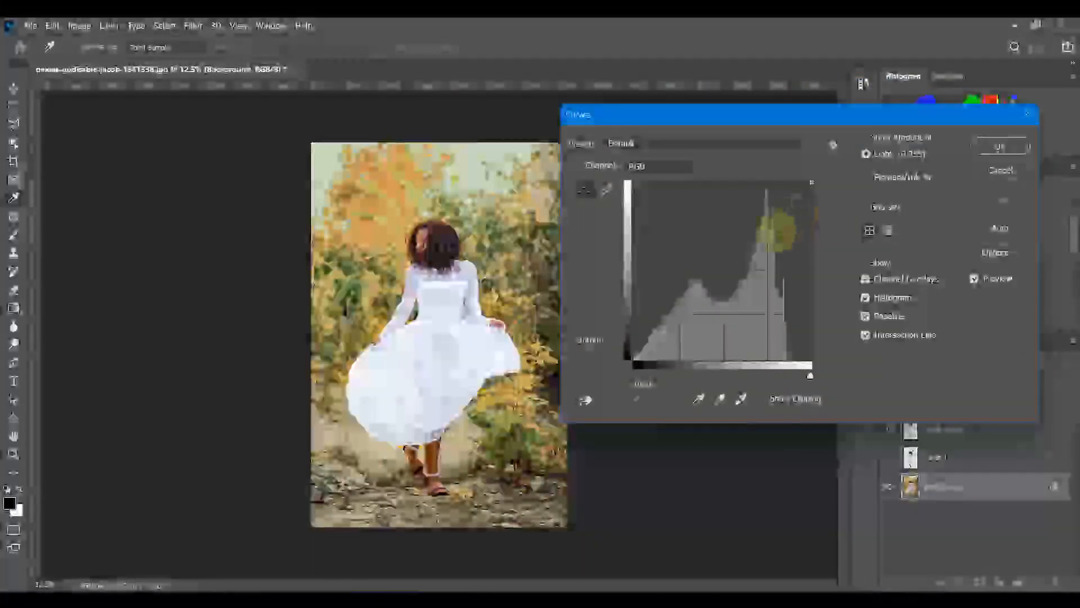
left_click(587, 191)
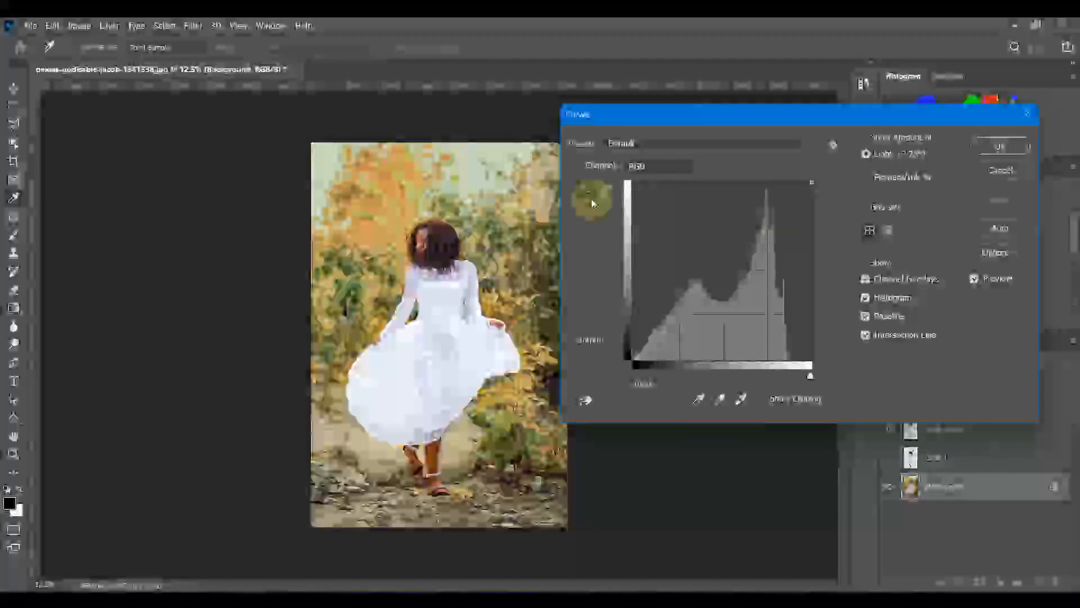
left_click(480, 167)
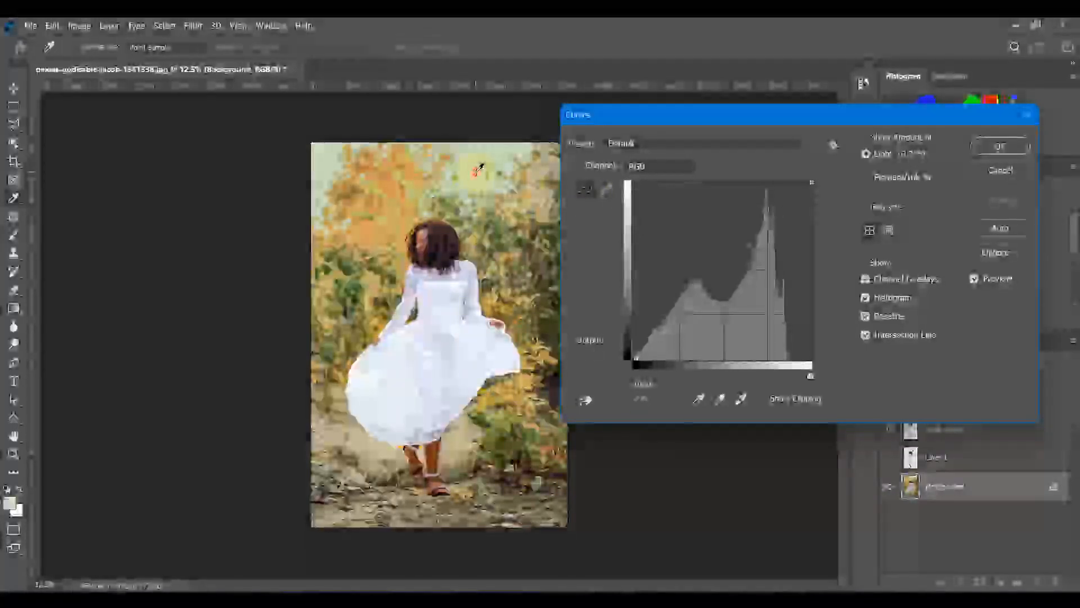
left_click_drag(664, 193, 779, 227)
left_click_drag(644, 313, 661, 334)
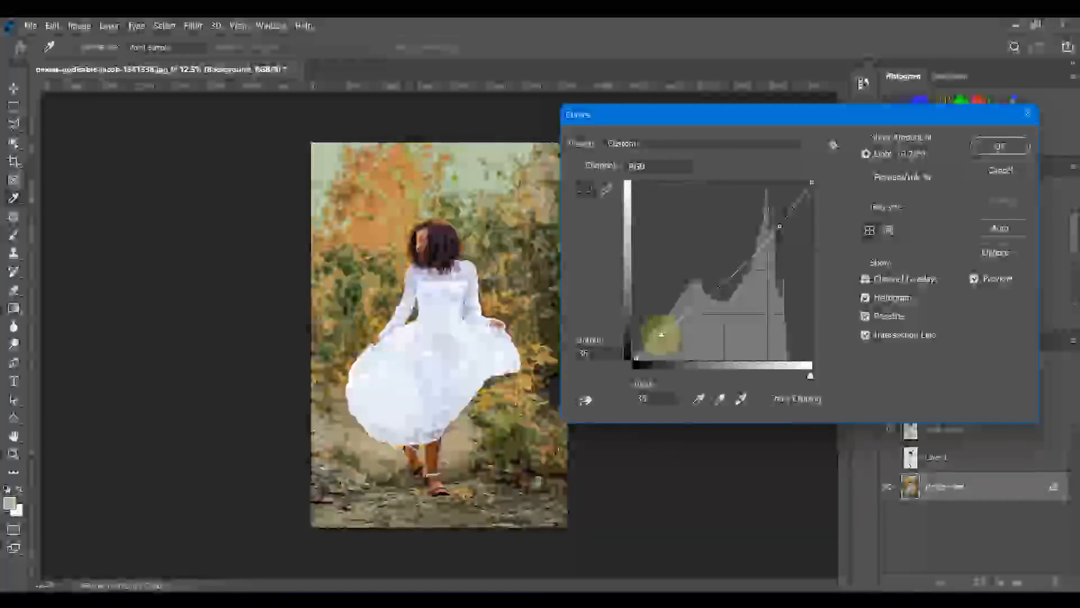
left_click(995, 147)
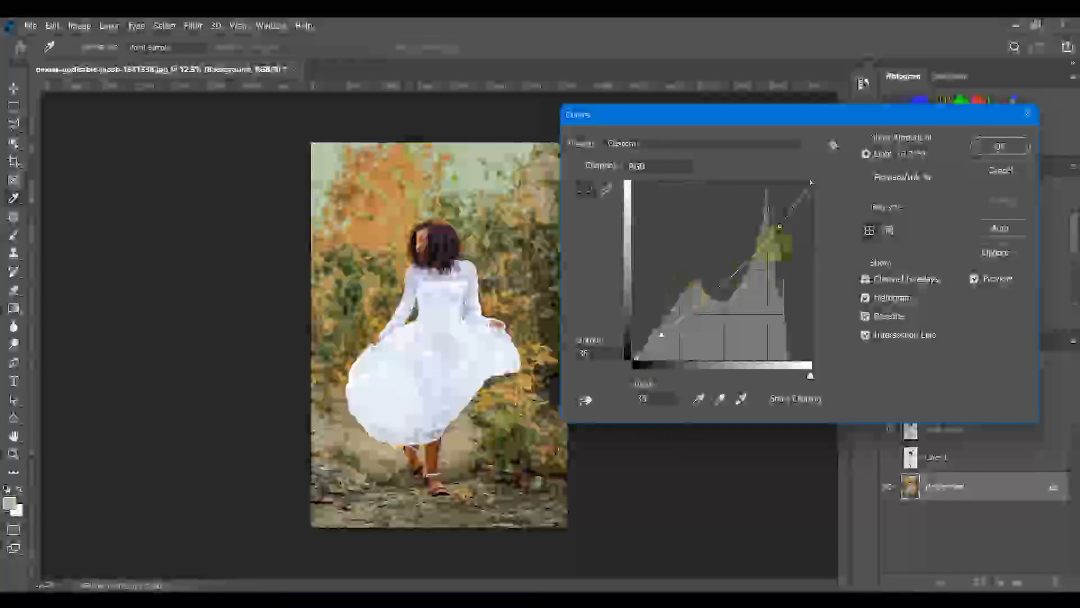
left_click(996, 147)
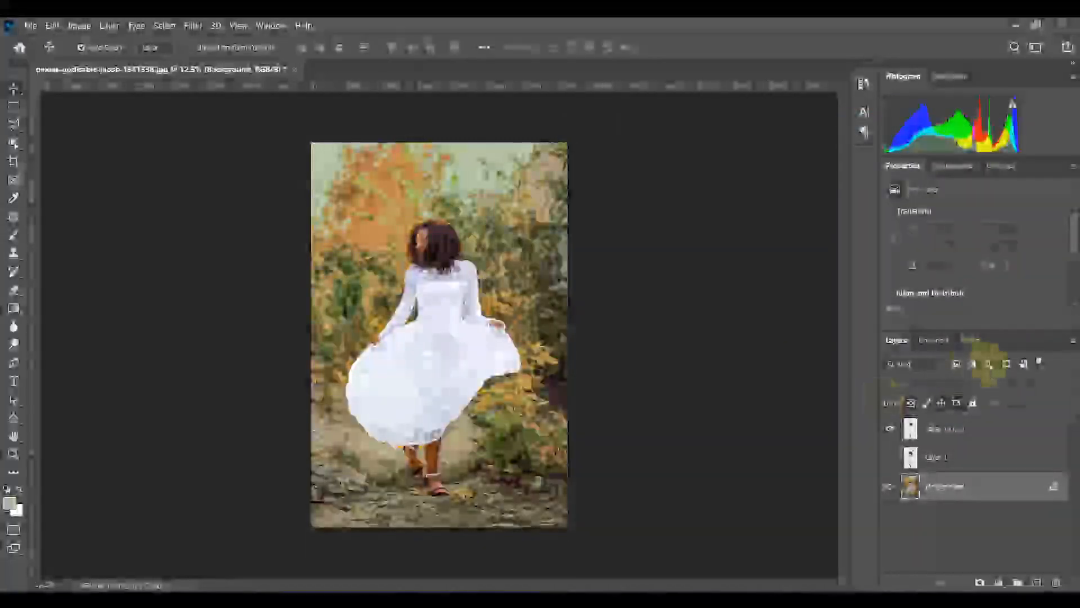
Start Curves on Layer 1 copy, lower the highlights from 227 to 213, anchor the shadows, and compare using the preview
left_click(950, 431)
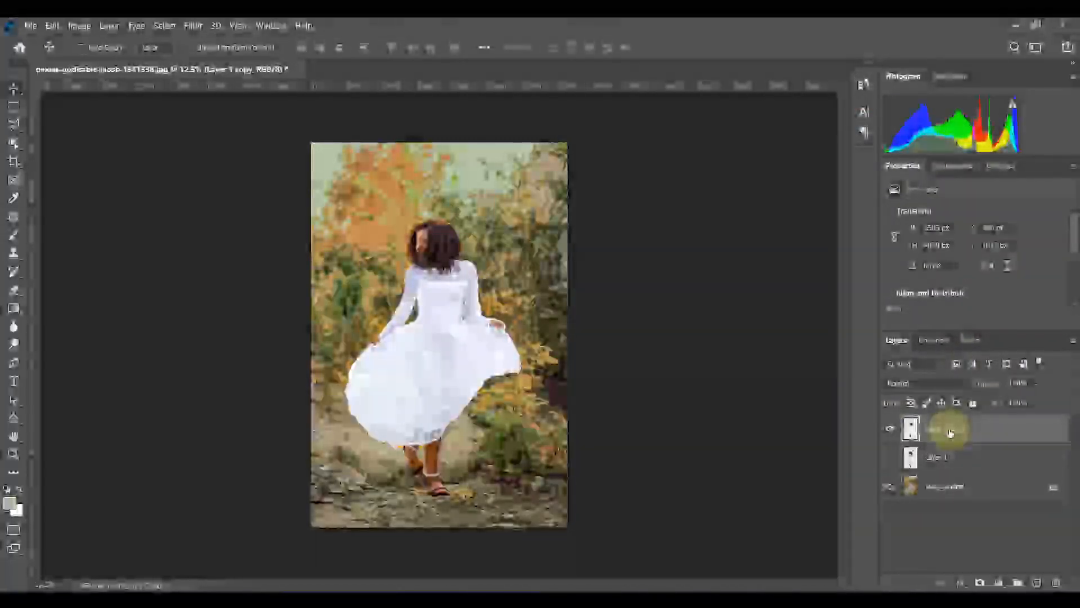
key("ctrl+m")
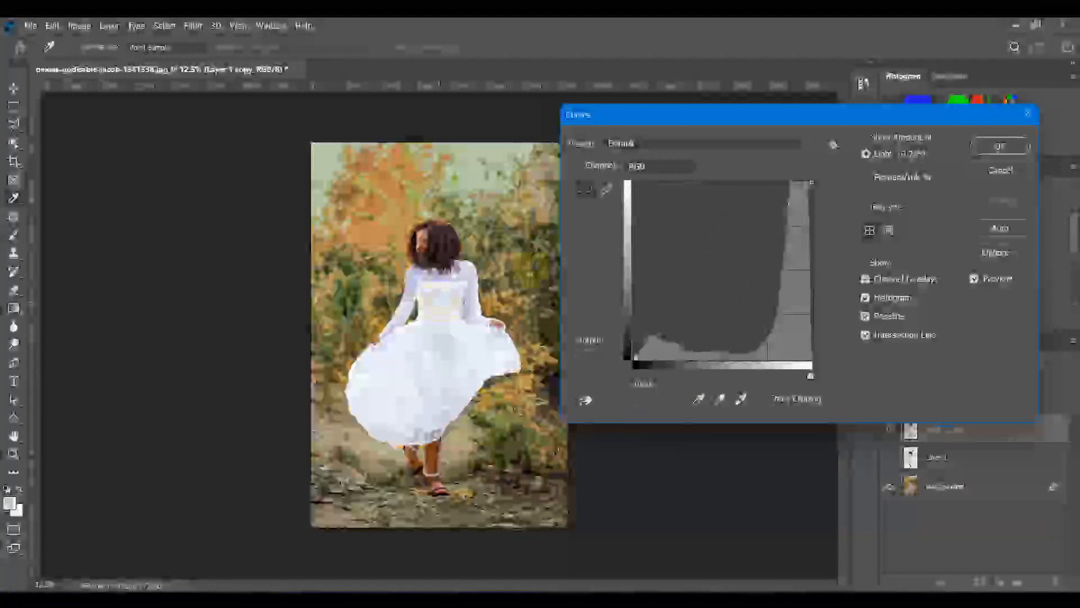
left_click_drag(789, 204, 792, 211)
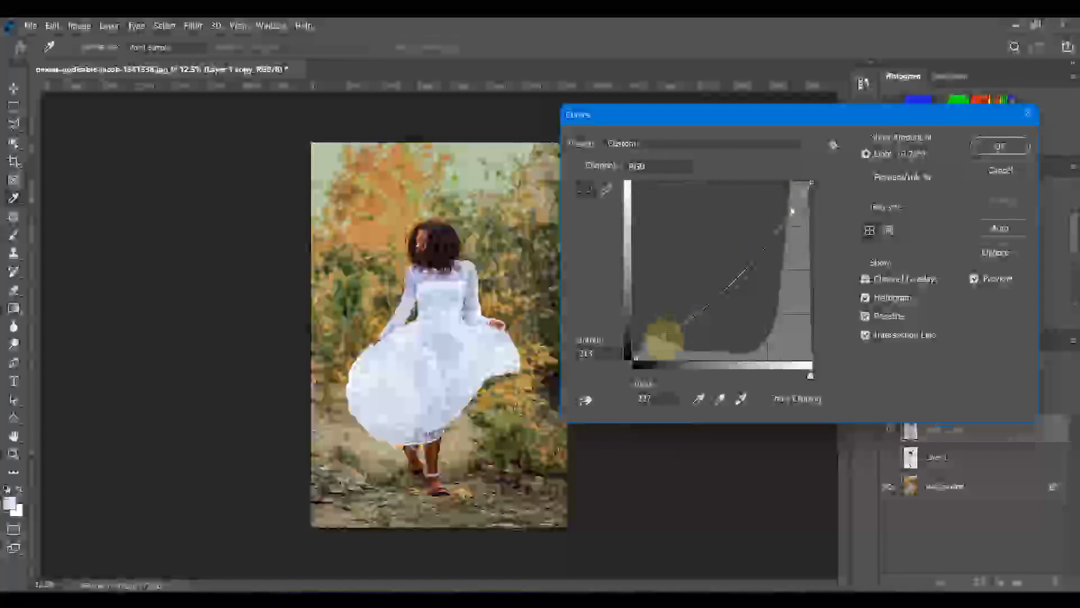
left_click_drag(664, 340, 661, 335)
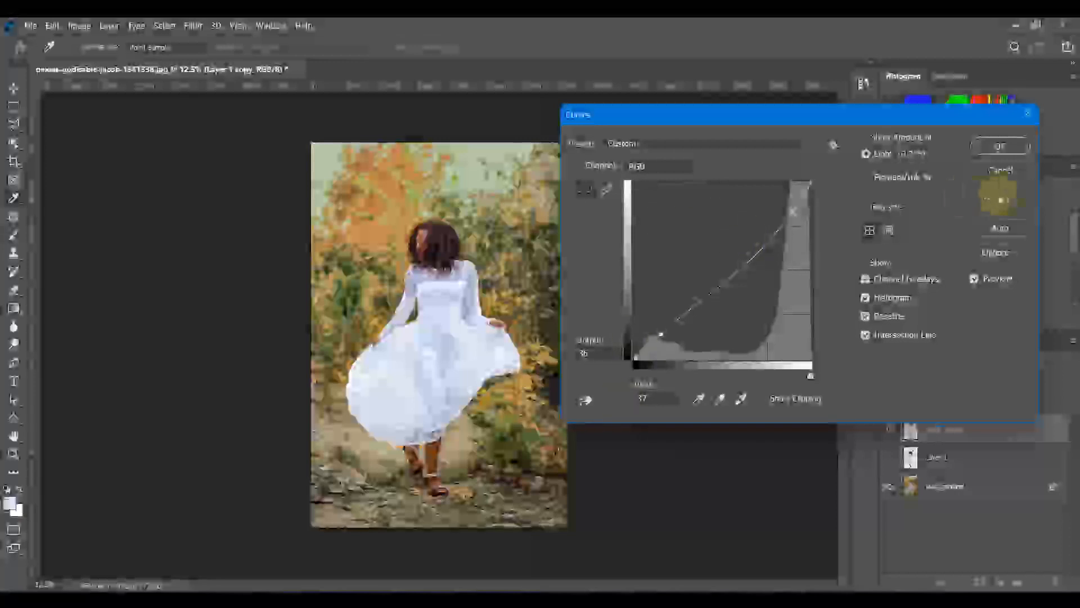
left_click(977, 280)
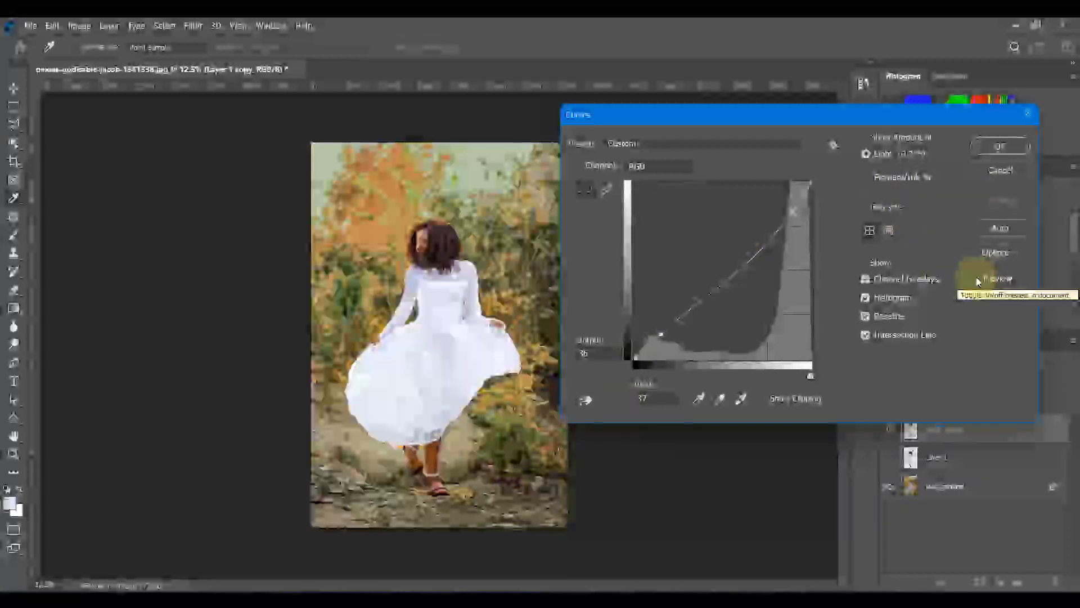
left_click(977, 280)
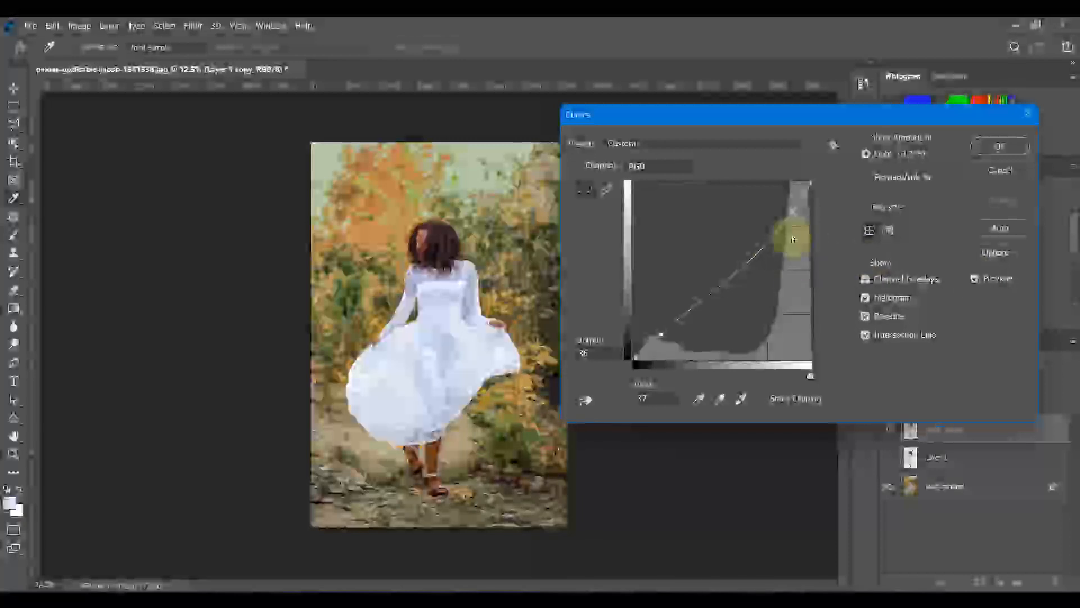
Lift the midtones of the curve slightly and apply the Curves adjustment to Layer 1 copy
left_click(792, 213)
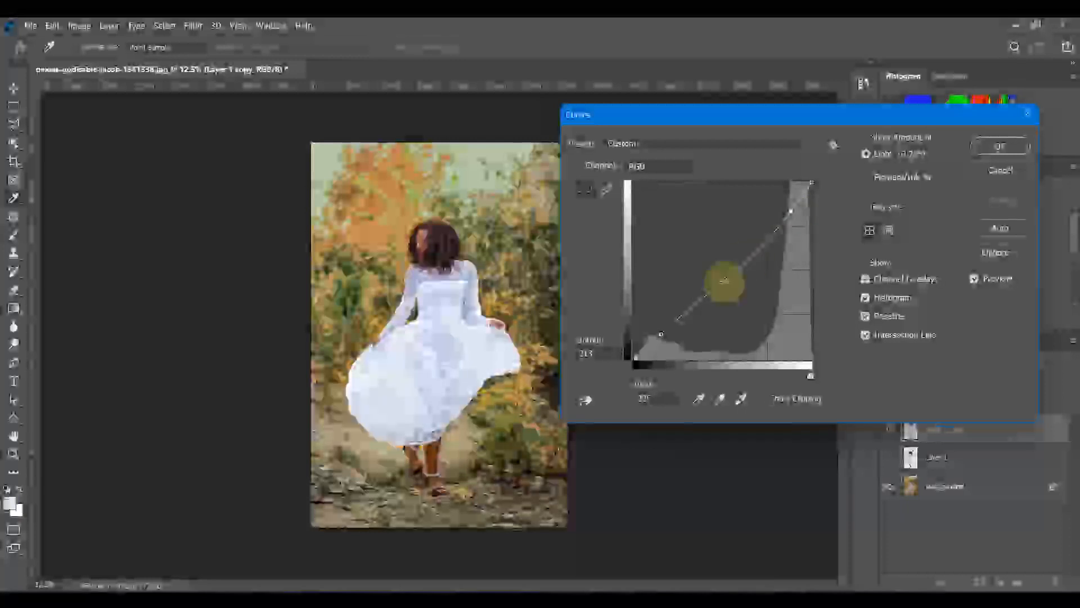
left_click_drag(725, 281, 722, 277)
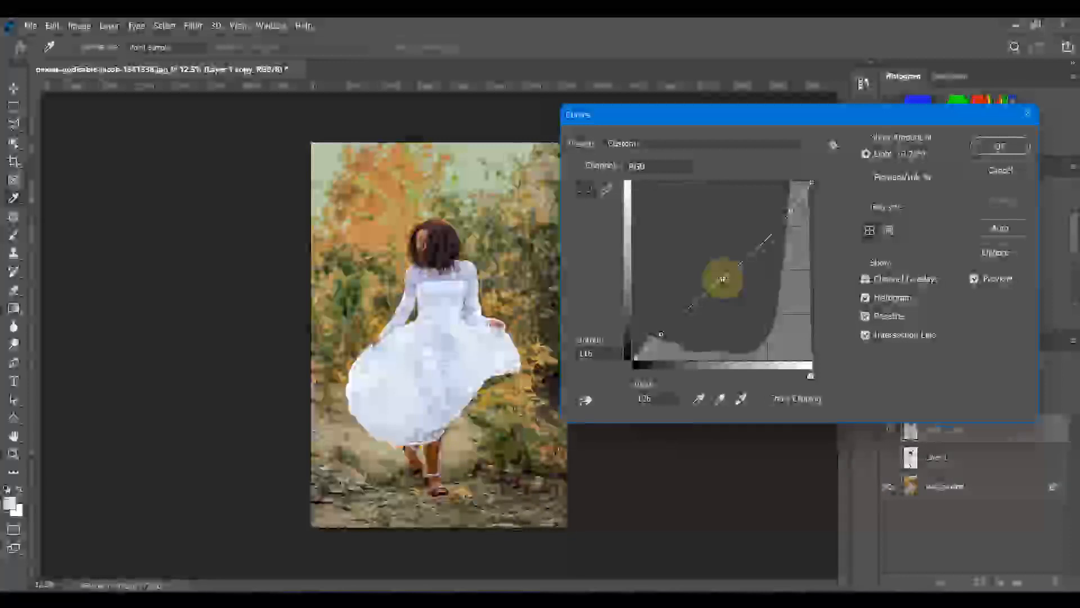
left_click(998, 147)
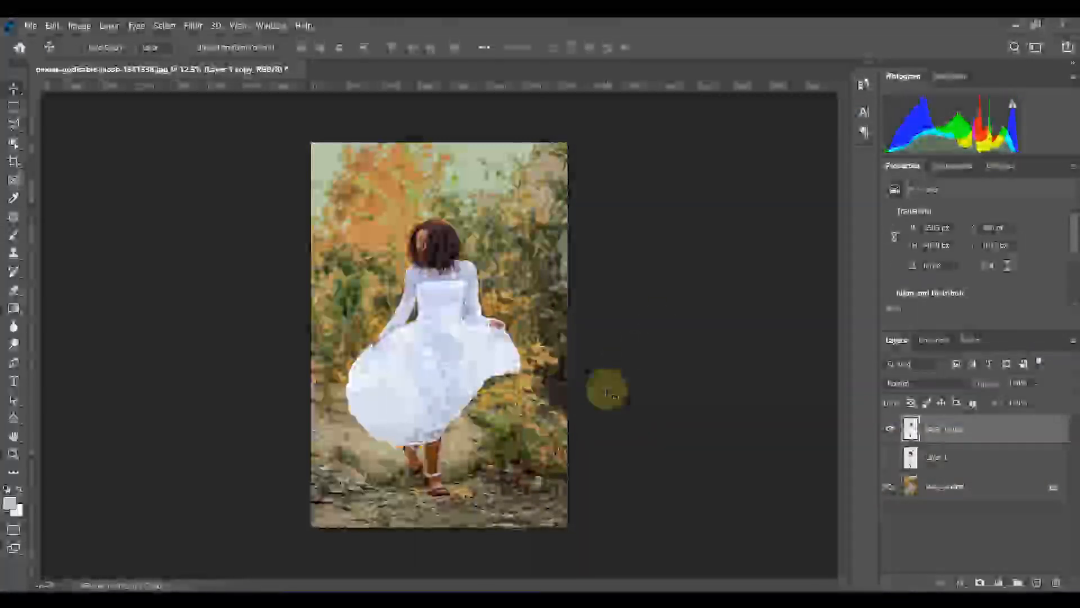
Examine the Save As options for the document and cancel without saving
key("ctrl+shift+s")
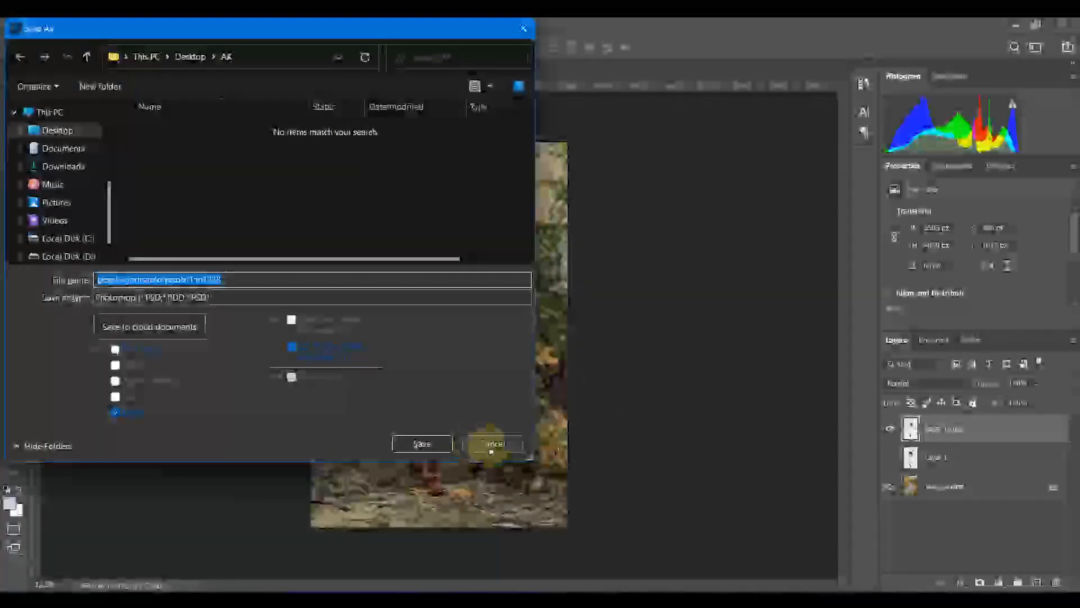
left_click(491, 446)
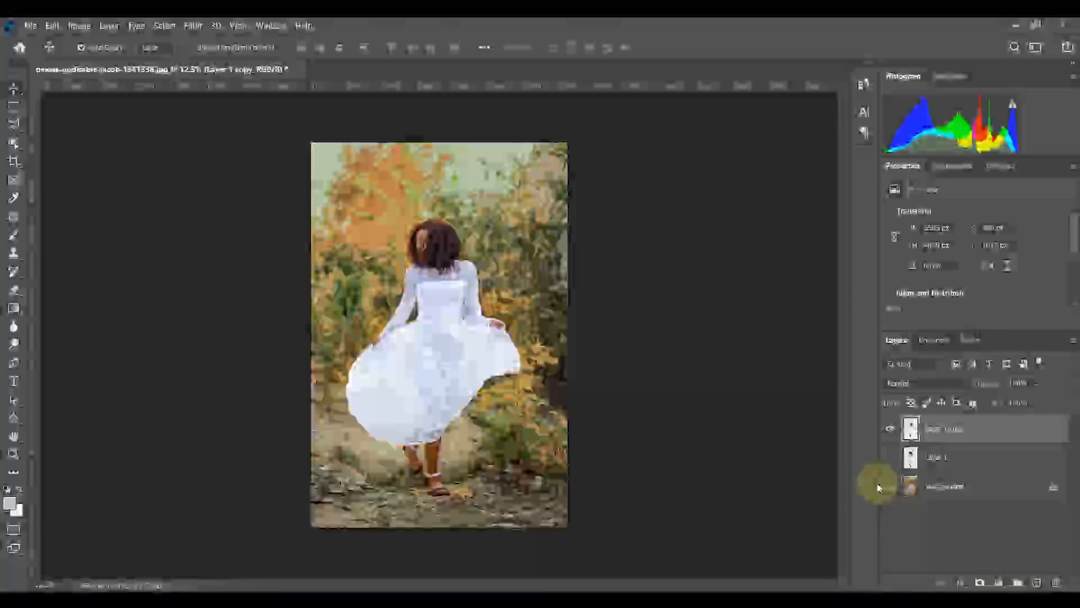
key("XF86MonBrightnessDown")
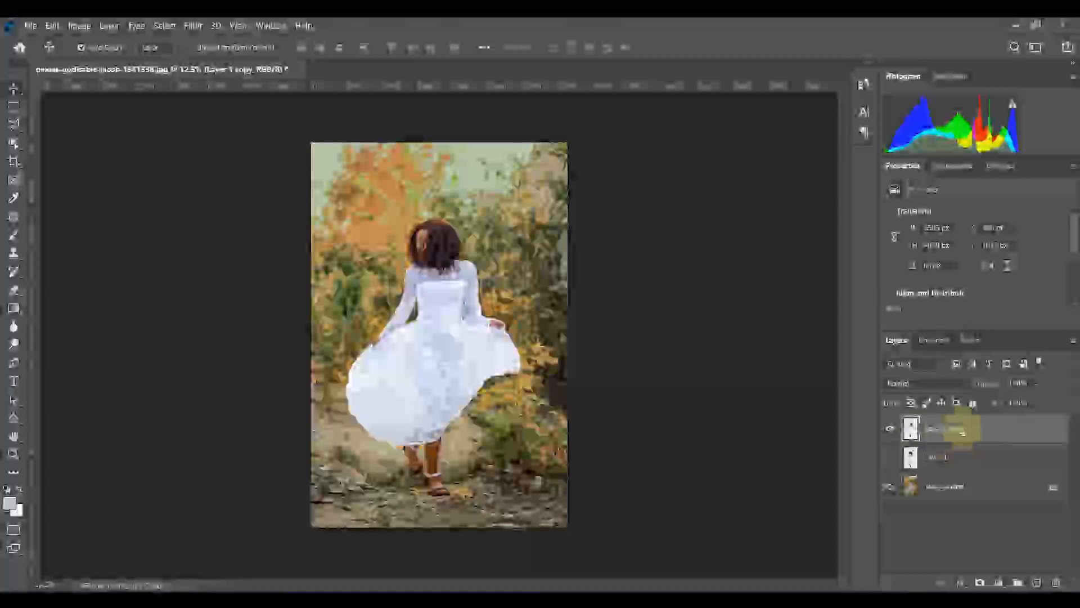
Apply a Curves adjustment to the Background layer that pulls the midtones down to darken the scenery behind the woman
left_click(944, 491)
key("ctrl+m")
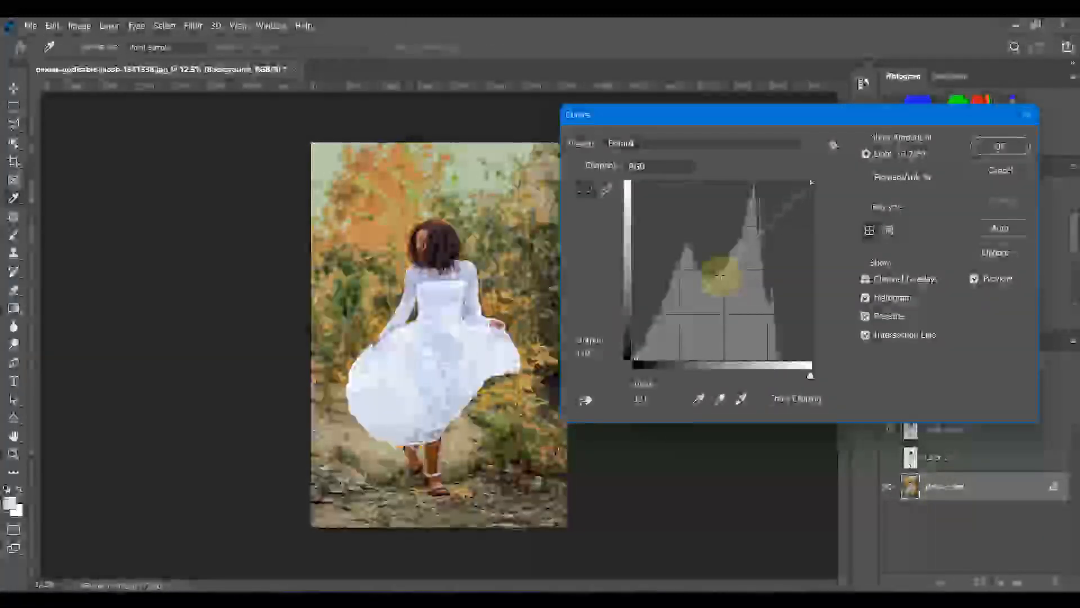
left_click_drag(720, 276, 736, 288)
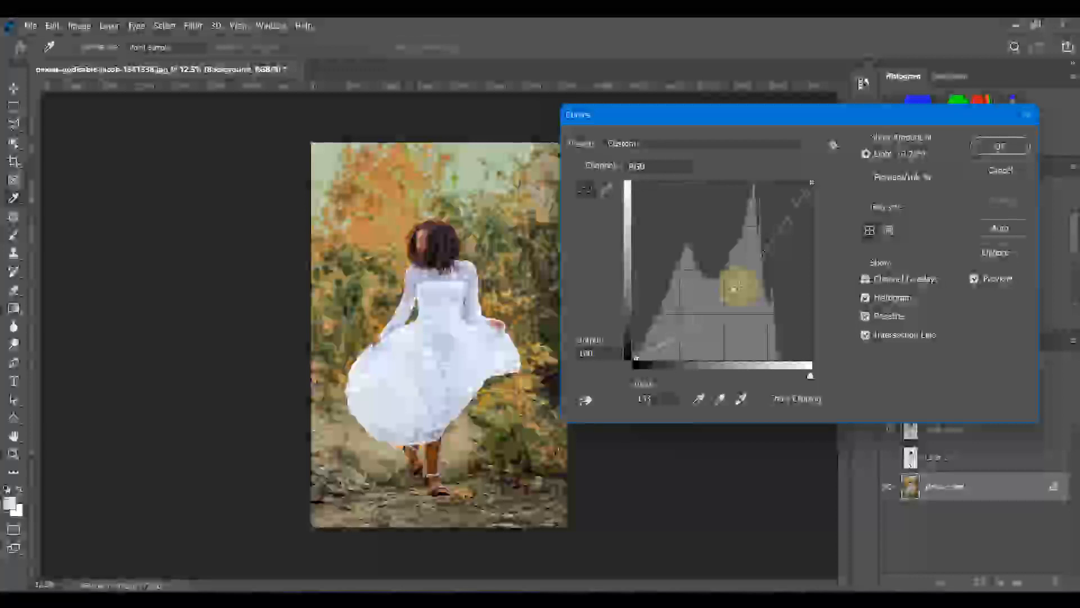
left_click_drag(736, 287, 726, 287)
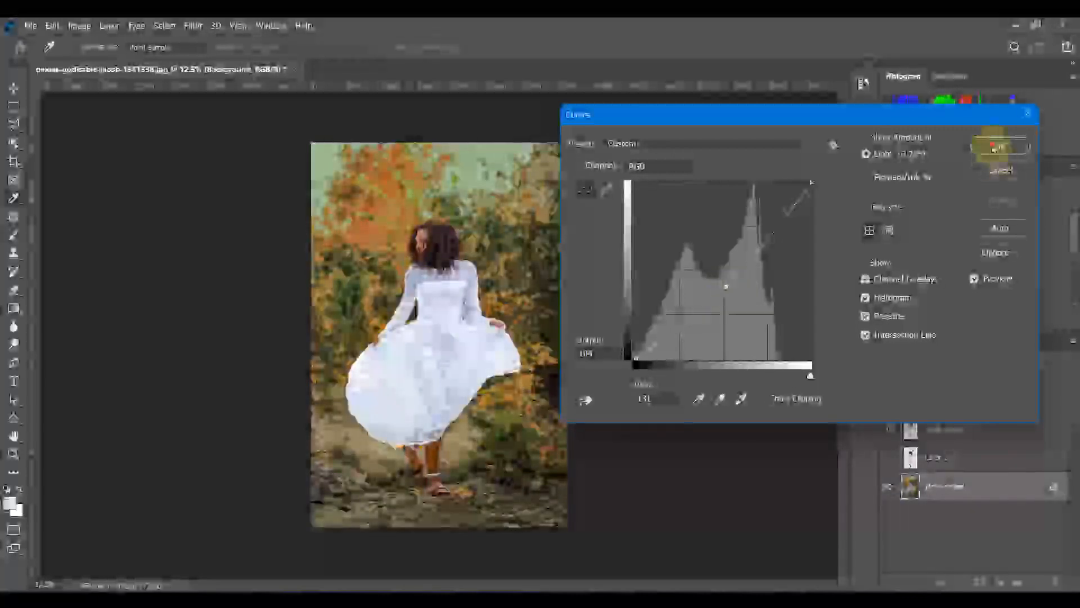
left_click(995, 148)
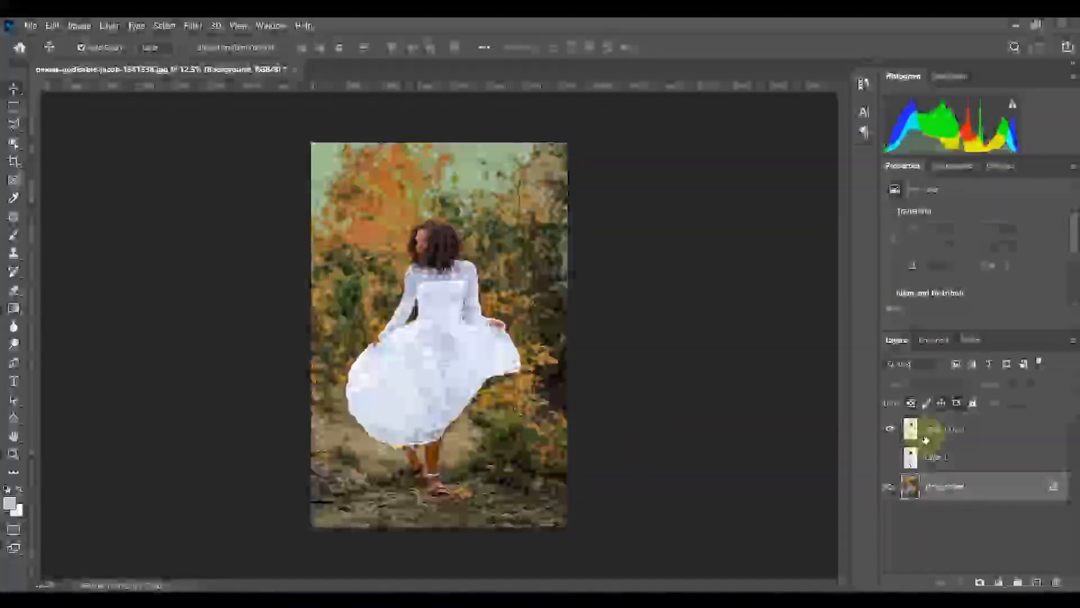
Start a Curves adjustment on Layer 1 copy and pull the midtones slightly down
left_click(934, 429)
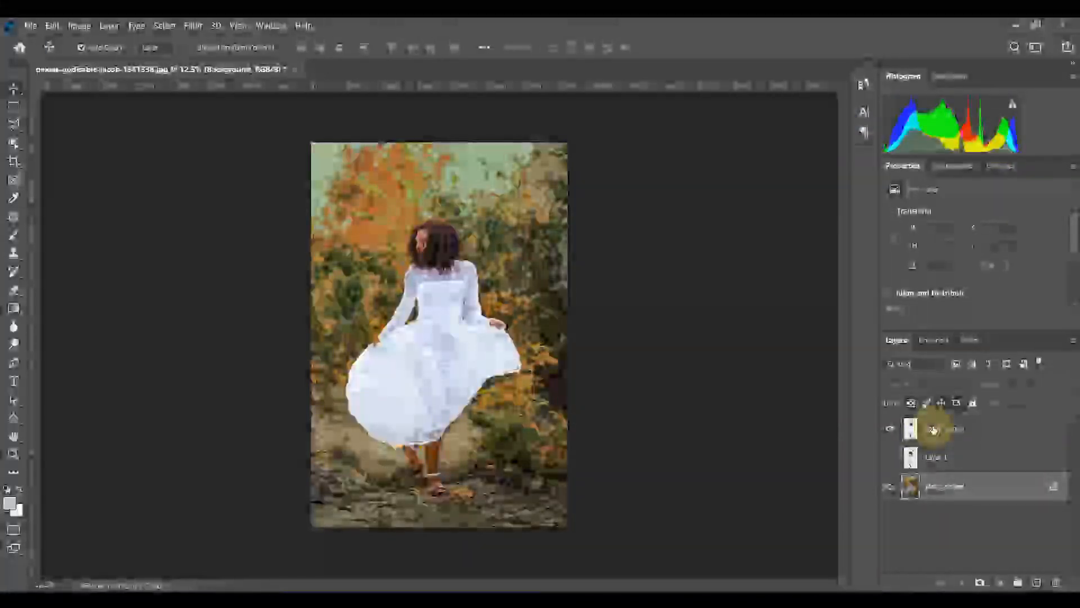
left_click(934, 428)
key("ctrl+m")
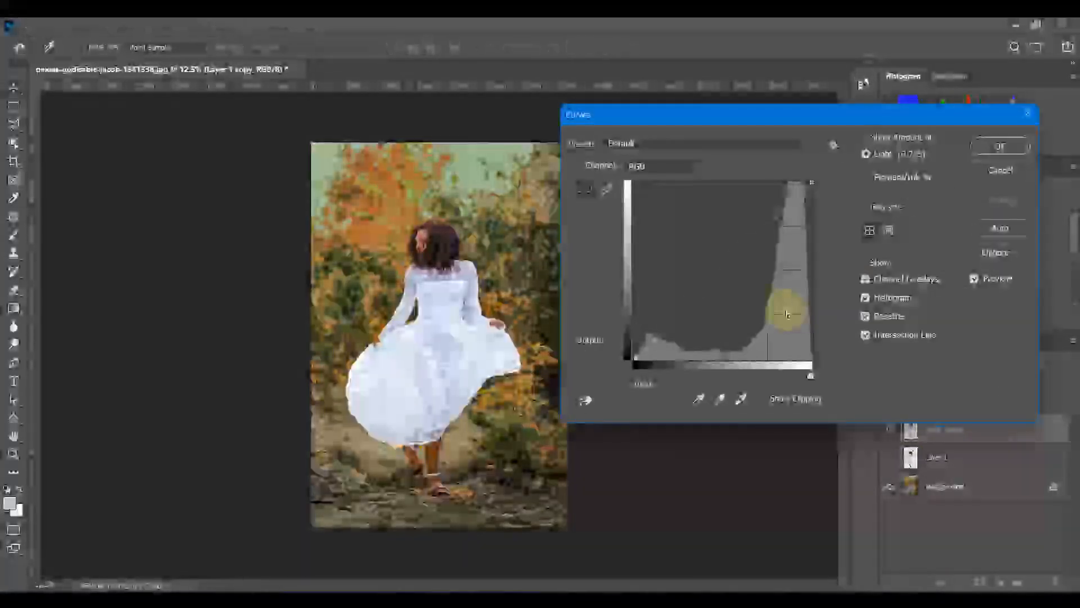
left_click(725, 273)
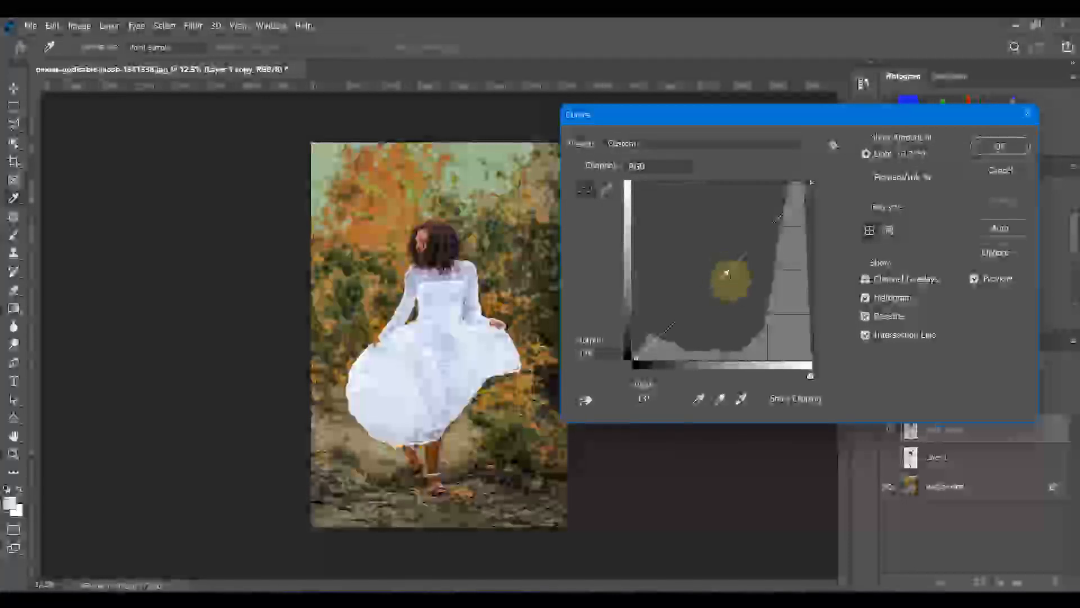
left_click_drag(727, 273, 733, 283)
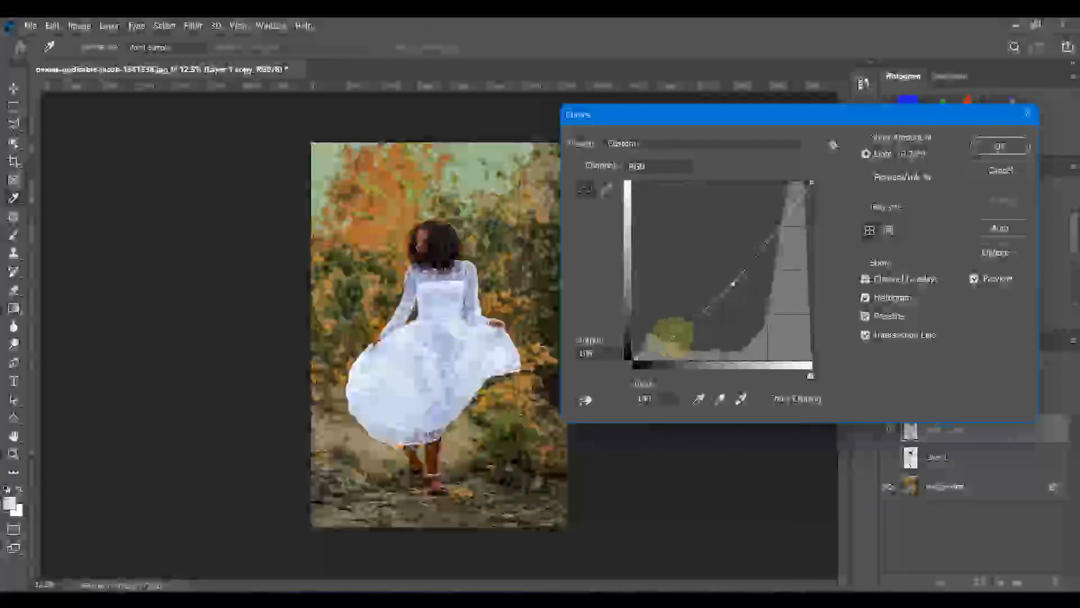
Add a shadow point at input 51, settle it just below the diagonal, and apply the Curves adjustment to Layer 1 copy
left_click(661, 344)
left_click_drag(660, 344, 672, 325)
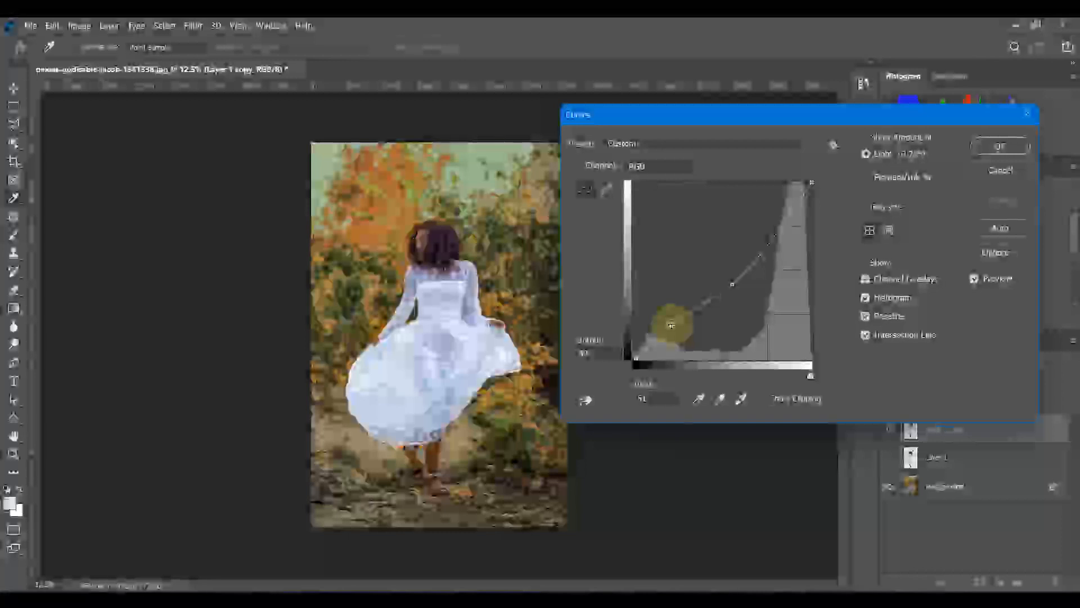
left_click_drag(671, 324, 671, 324)
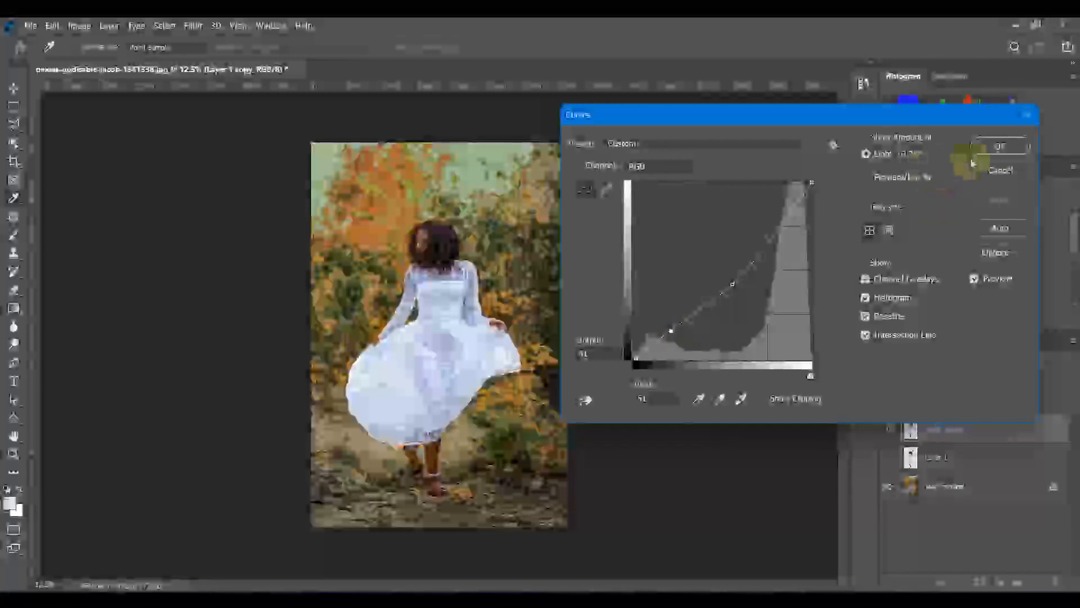
left_click(1006, 150)
left_click(1005, 147)
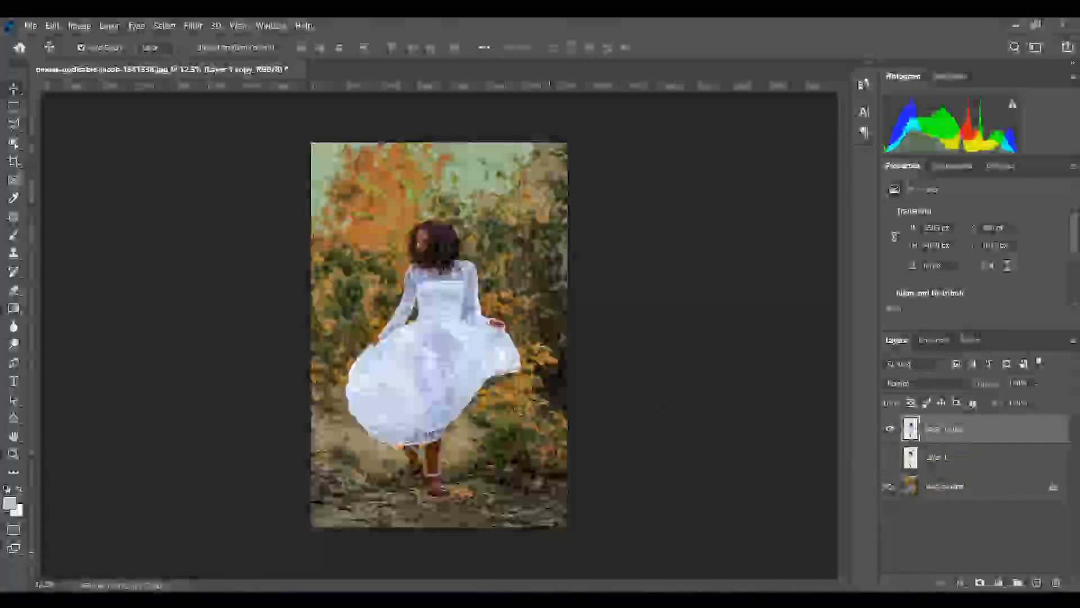
Place the original photo of the woman from the AK folder as a new top layer at its full canvas size
left_click(426, 540)
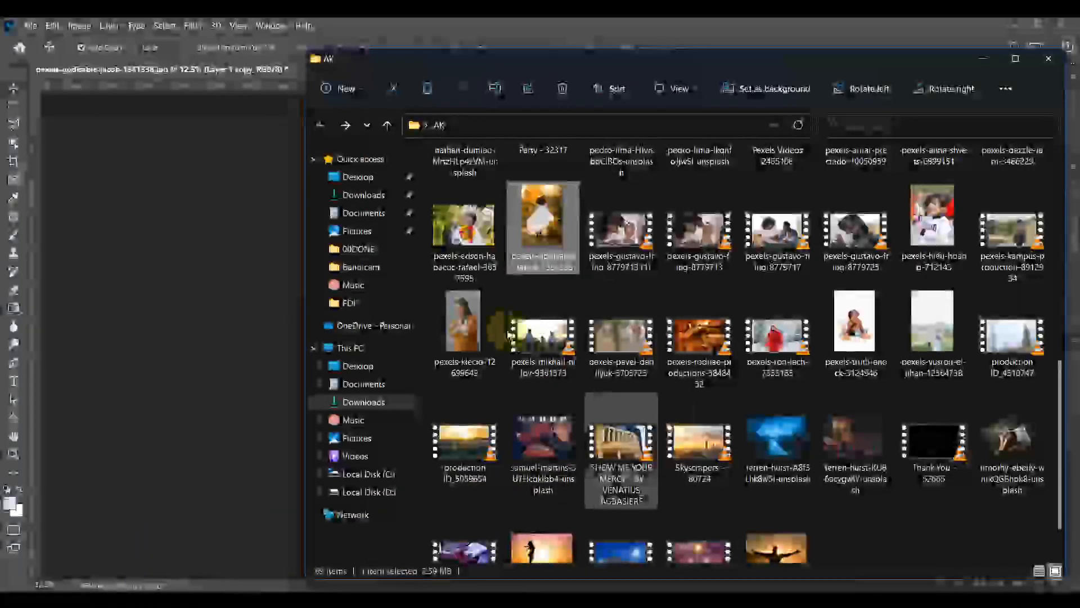
left_click(277, 289)
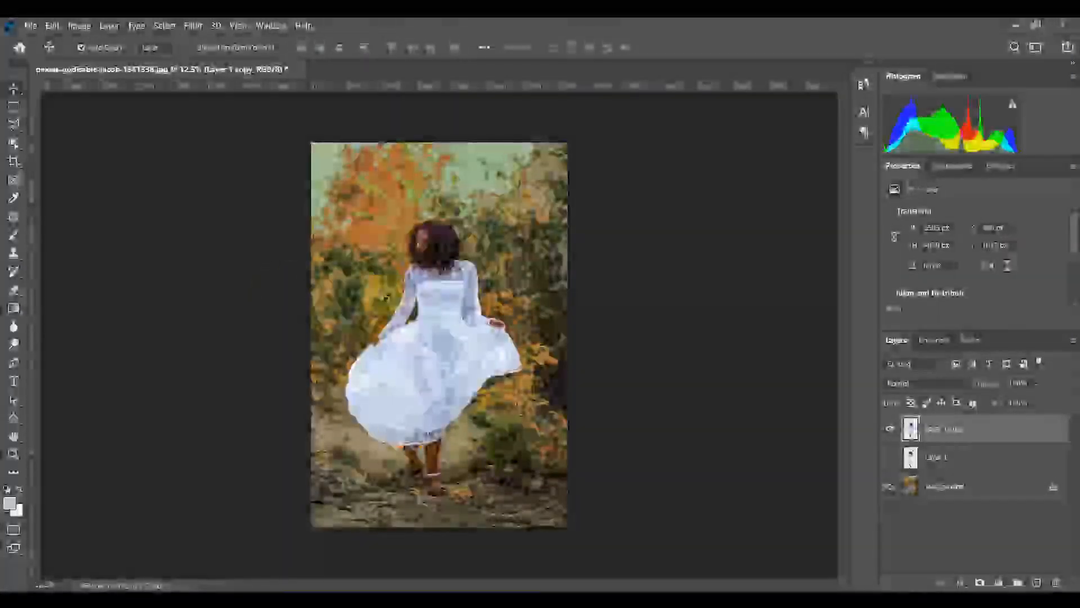
key("ctrl+t")
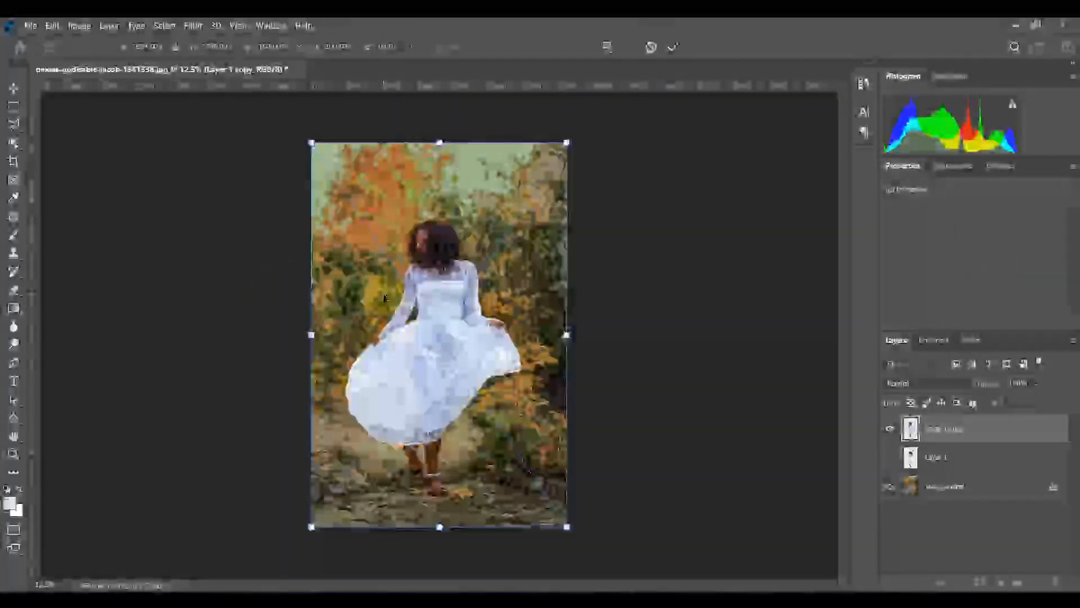
left_click(434, 363)
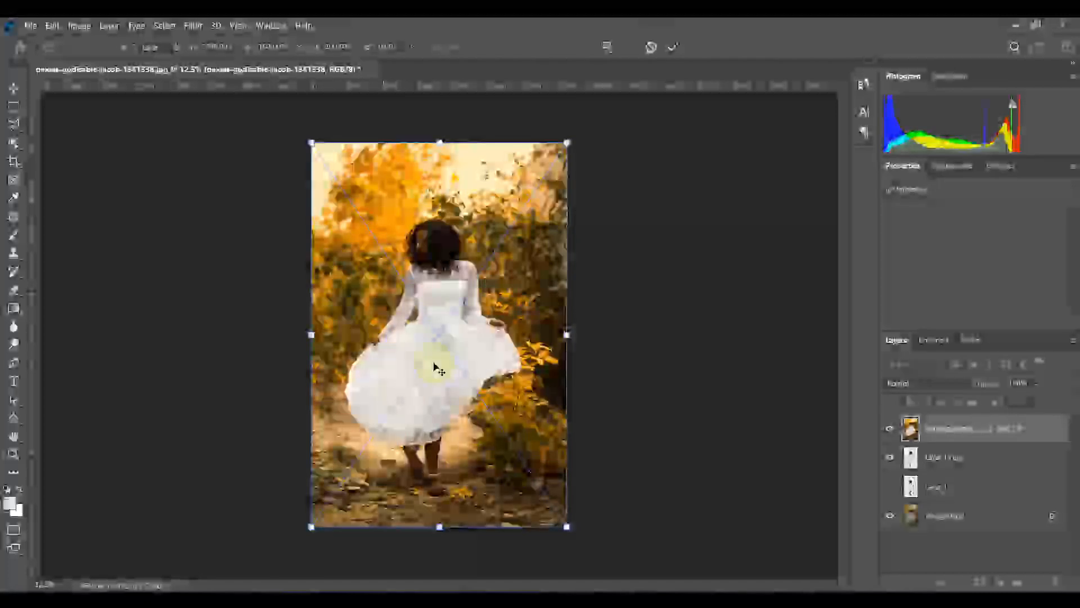
left_click(673, 47)
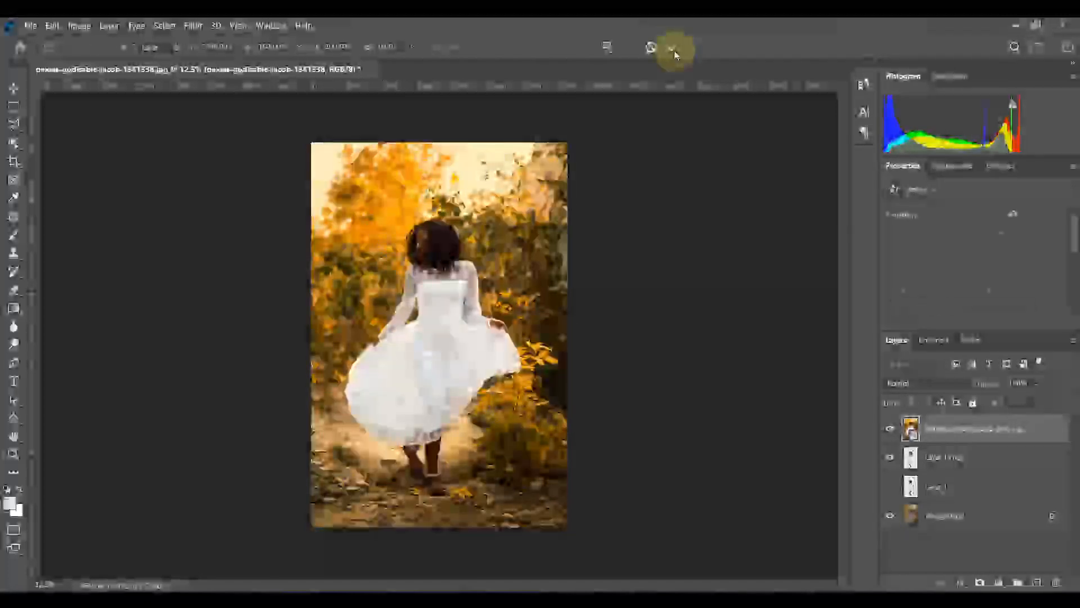
Compare the graded image with the placed original by toggling the original's visibility, and leave that layer hidden
left_click(889, 430)
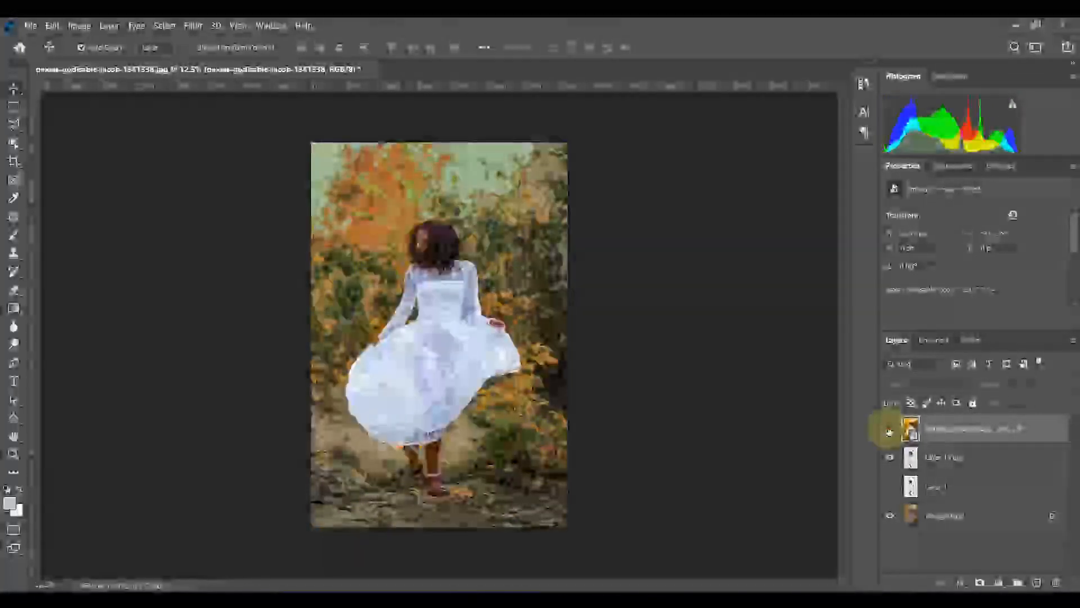
left_click(888, 431)
left_click(889, 431)
left_click(889, 430)
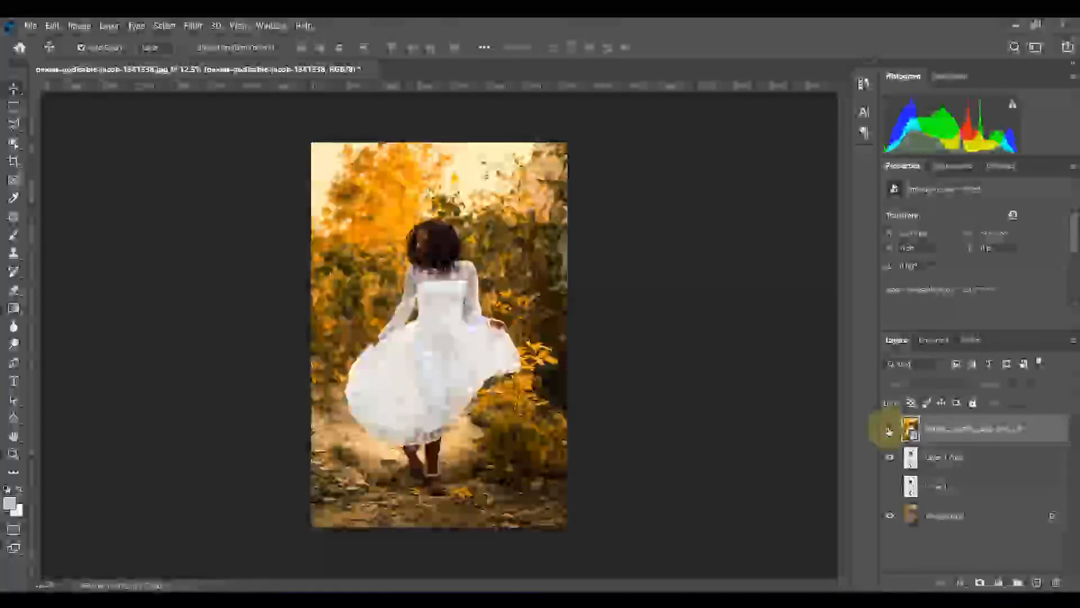
left_click(889, 431)
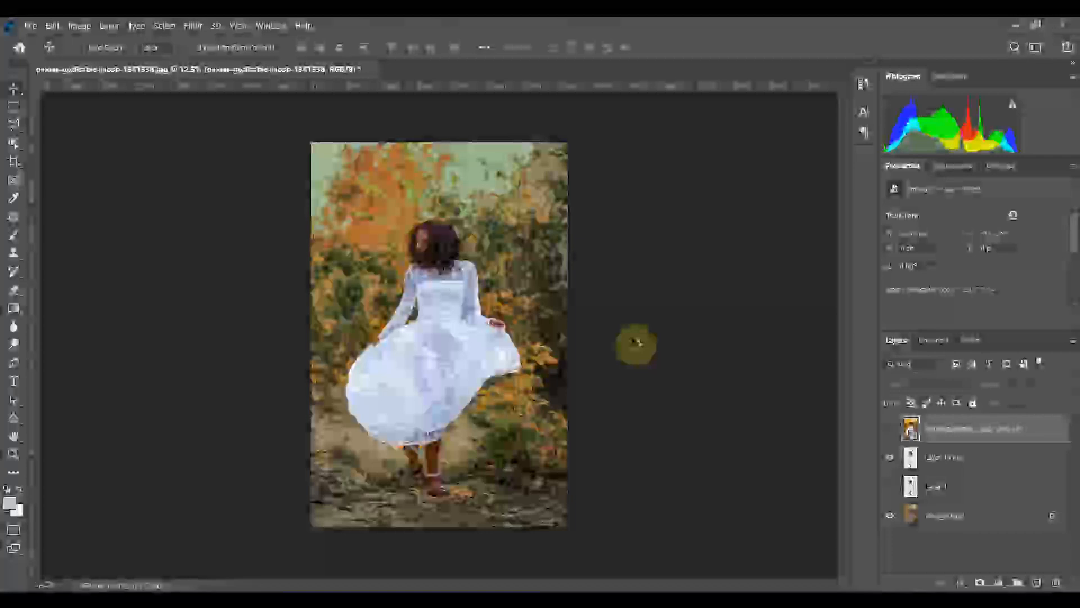
Dismiss the print settings, compare the edit with the original photo once more, and inspect the graded image at closer zoom
key("ctrl+p")
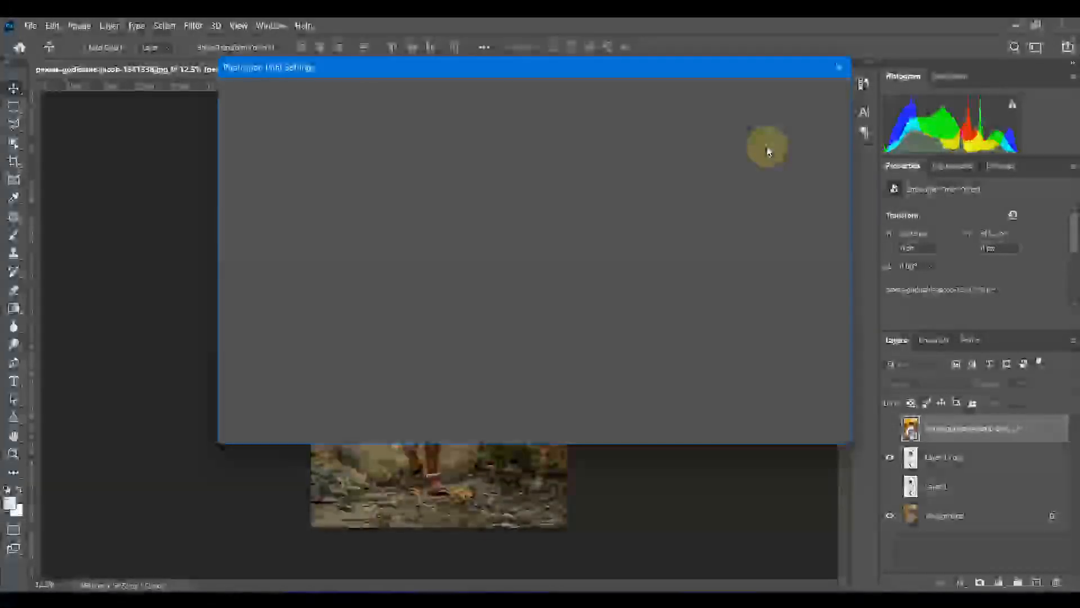
left_click(838, 68)
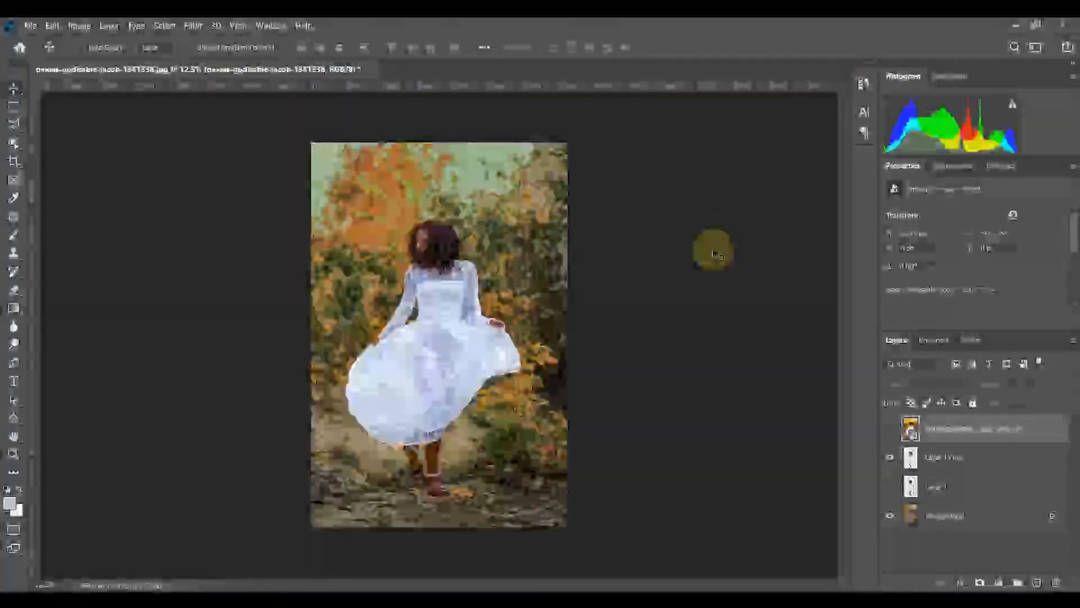
left_click(889, 429)
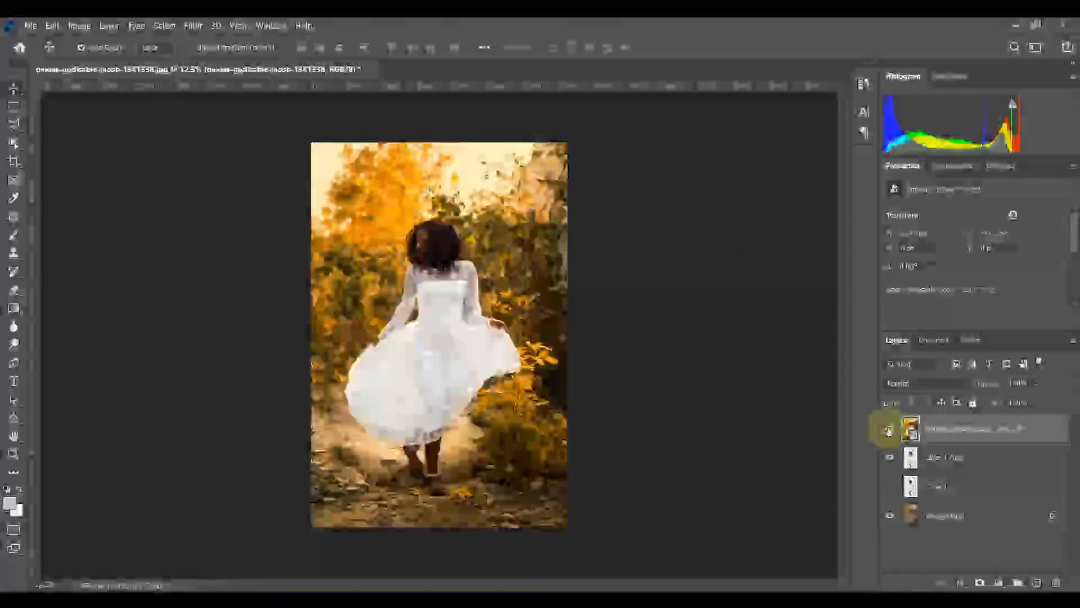
left_click(889, 431)
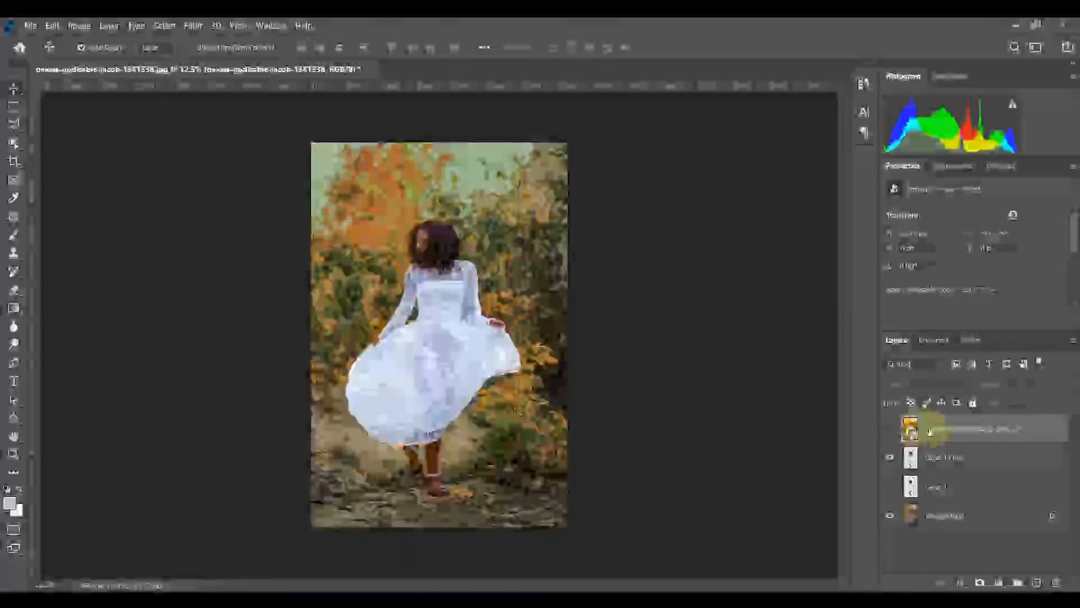
key("ctrl+plus")
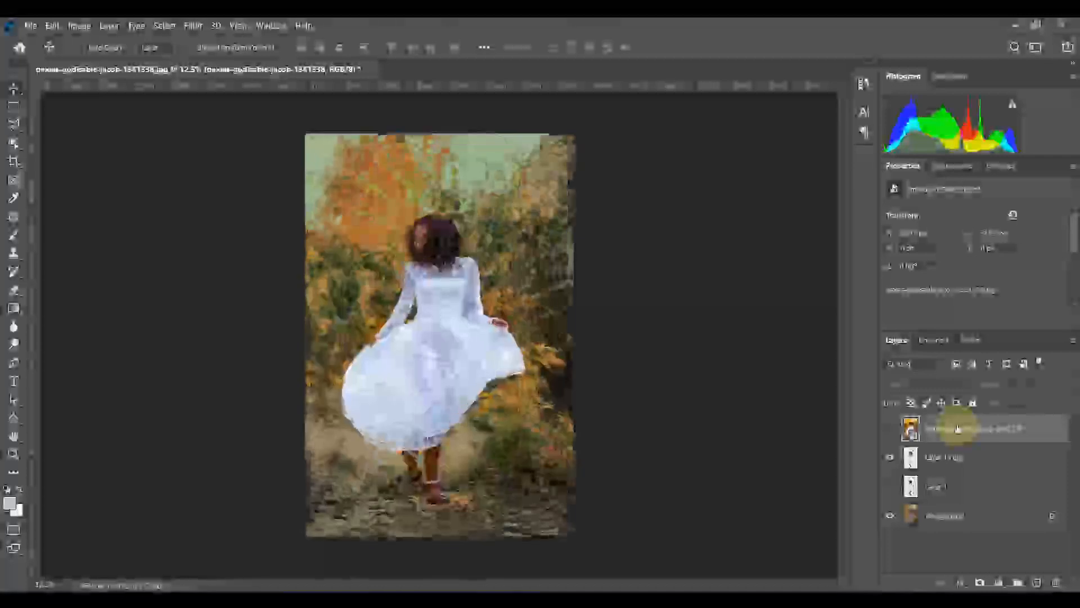
key("ctrl+minus")
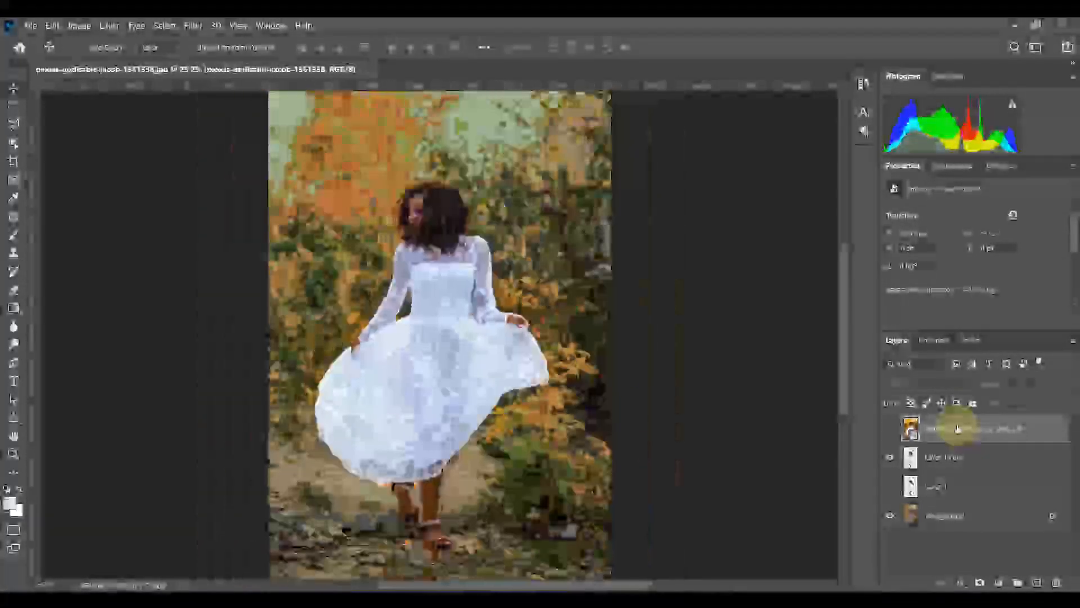
key("ctrl+minus")
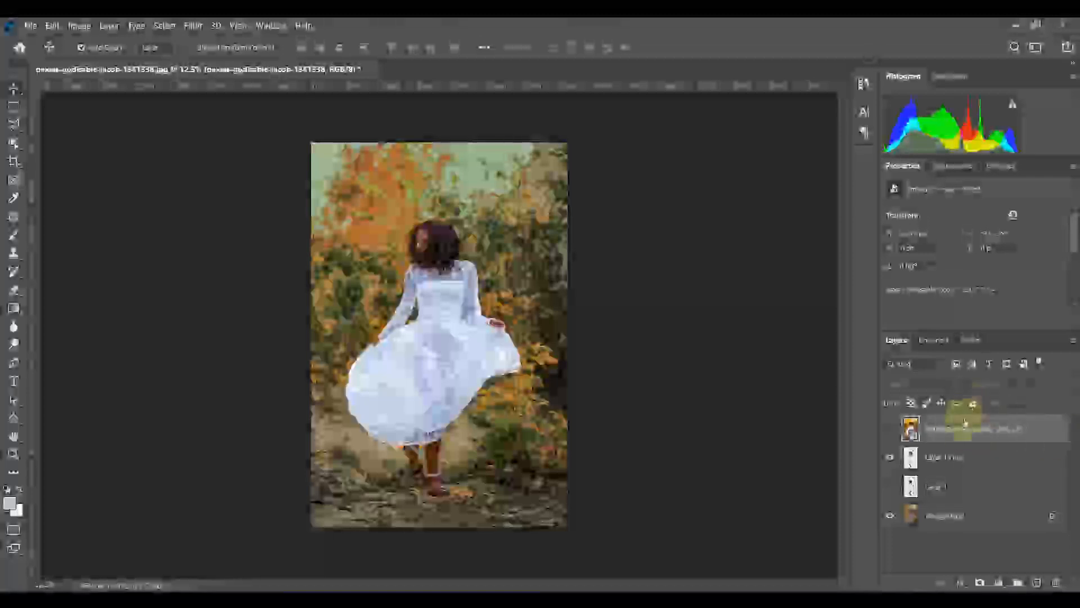
Select Layer 1 copy and look at the Photo-Toolbox filter options without applying one
left_click(956, 462)
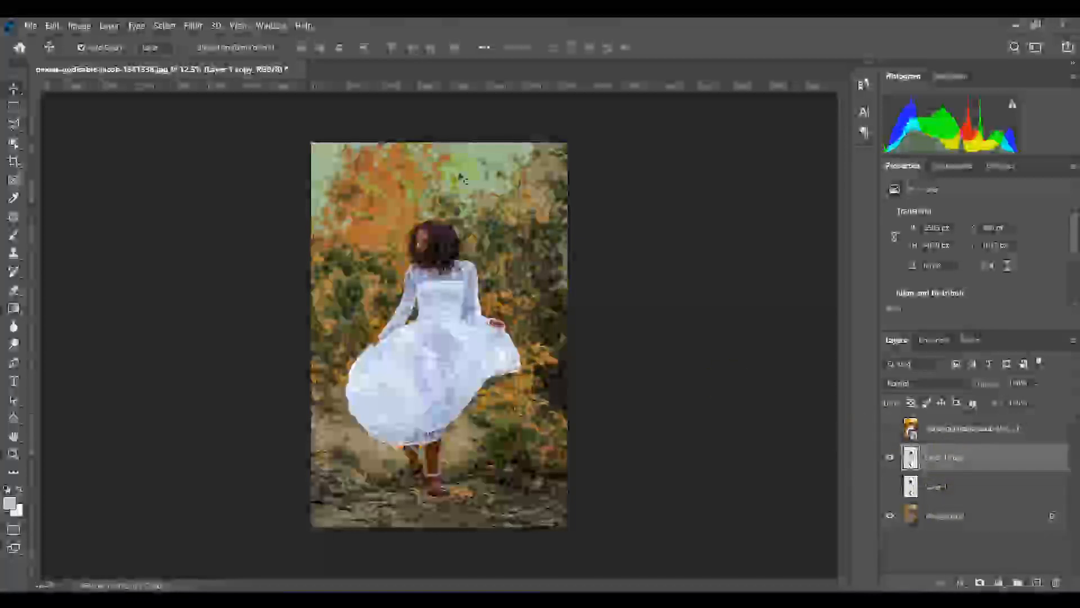
left_click(193, 26)
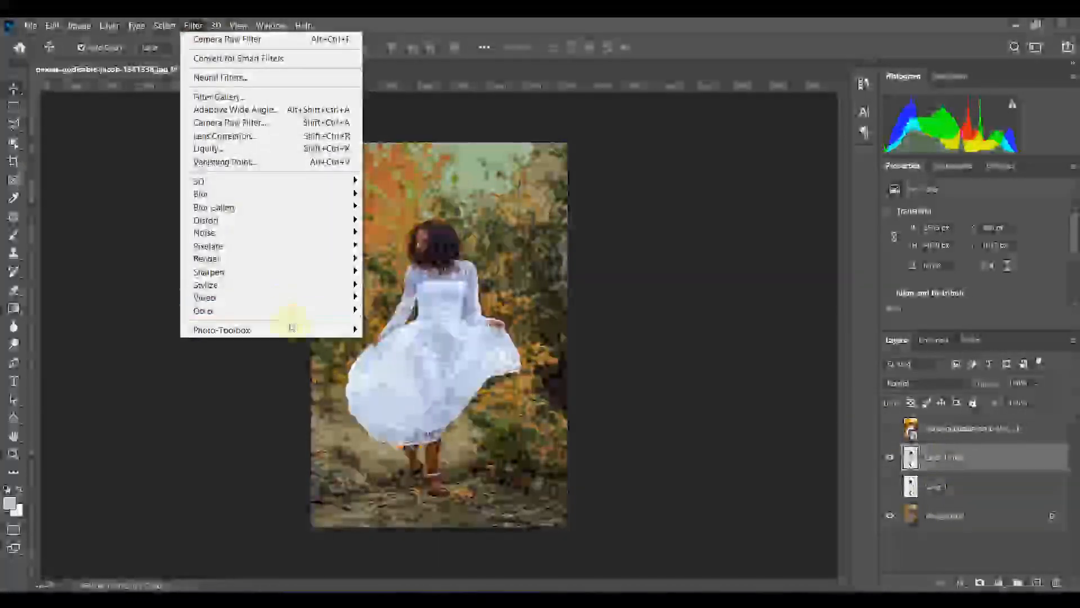
mouse_move(292, 329)
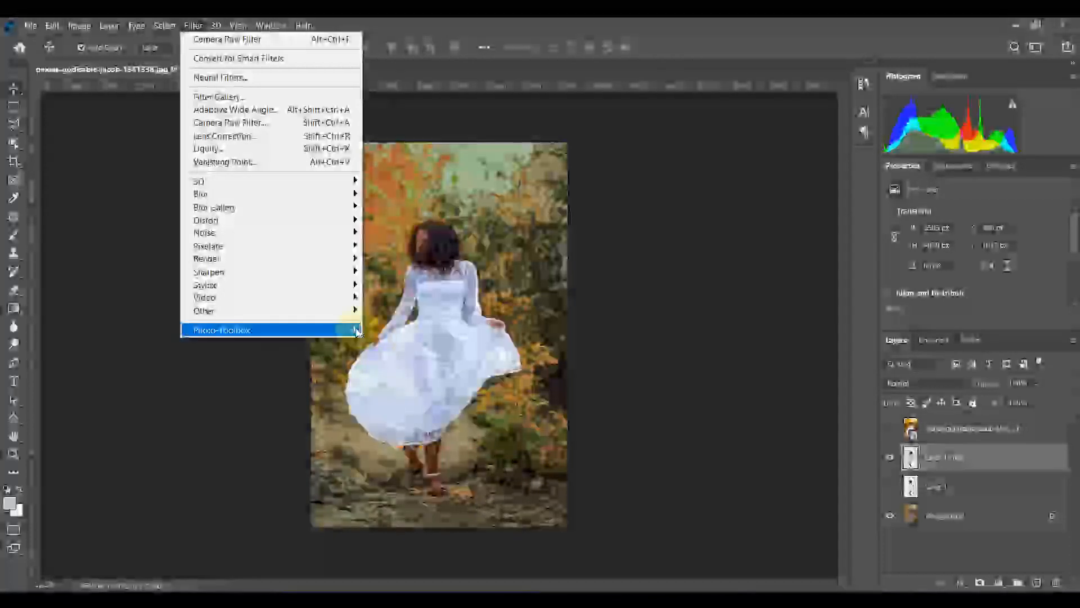
left_click(390, 330)
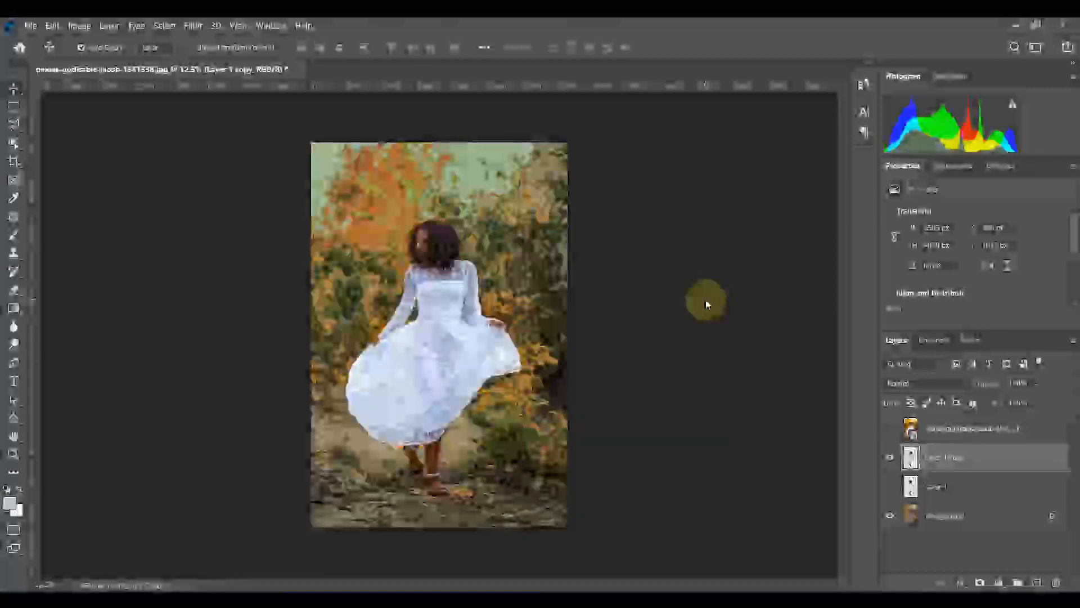
Flatten the image into a single Background layer, discarding the hidden layers, and inspect the result up close
left_click(944, 514, "ctrl")
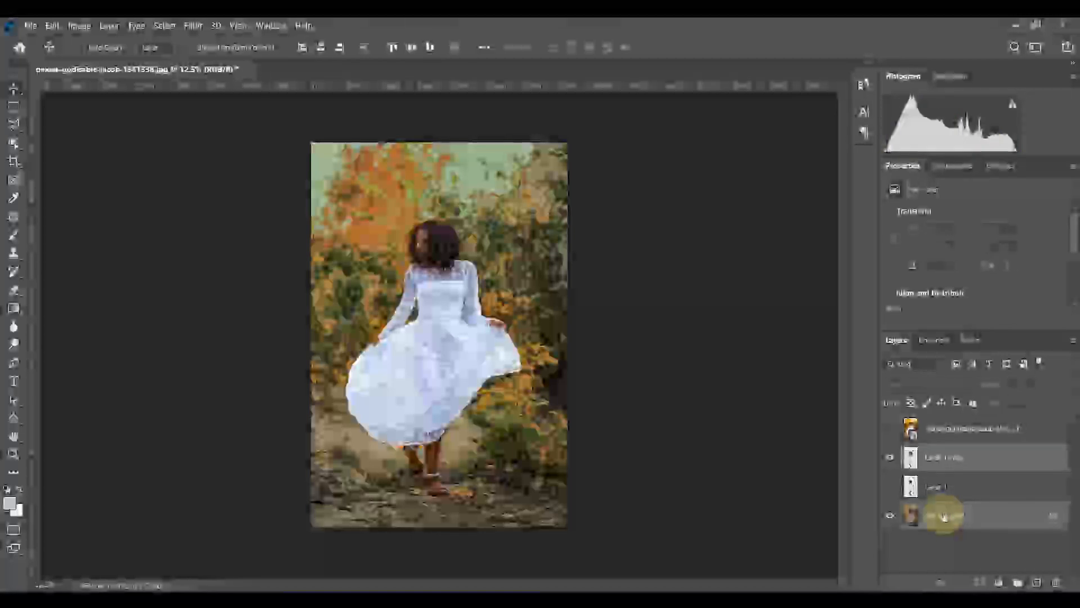
right_click(944, 515)
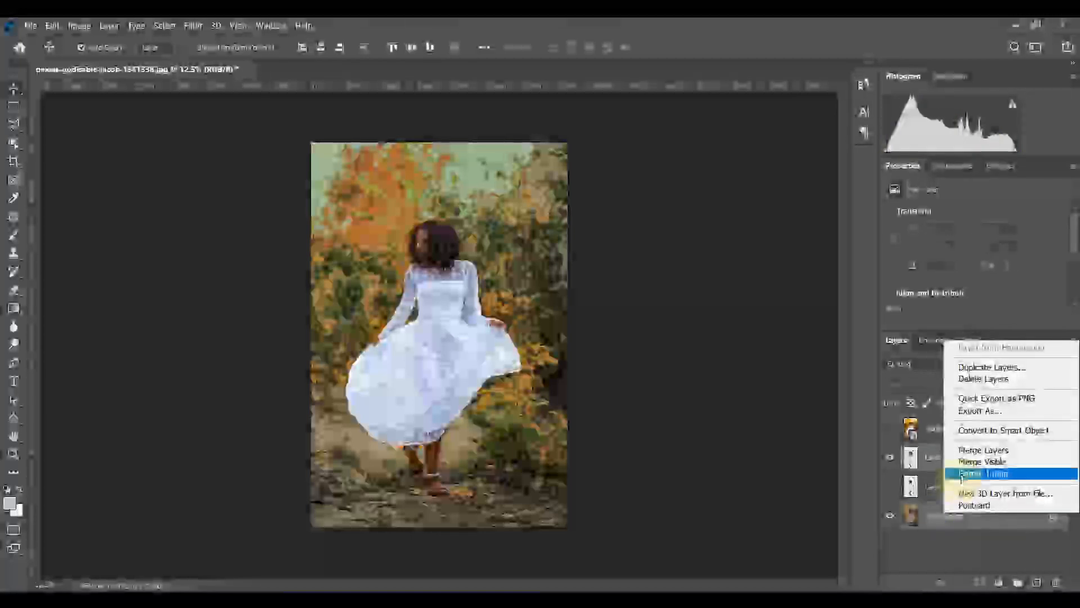
left_click(962, 477)
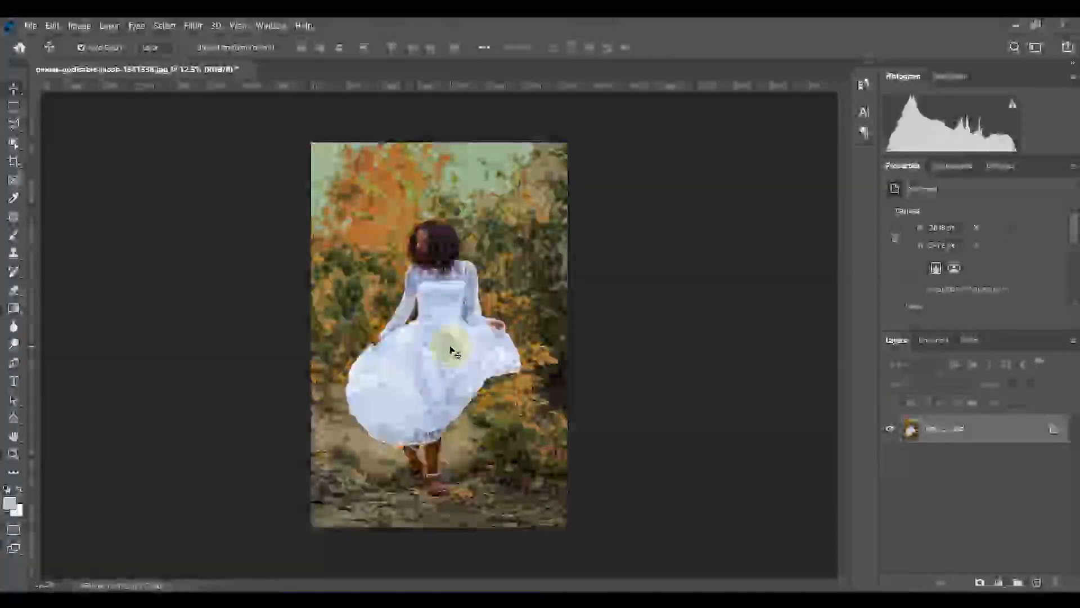
scroll(451, 350, "up", 5)
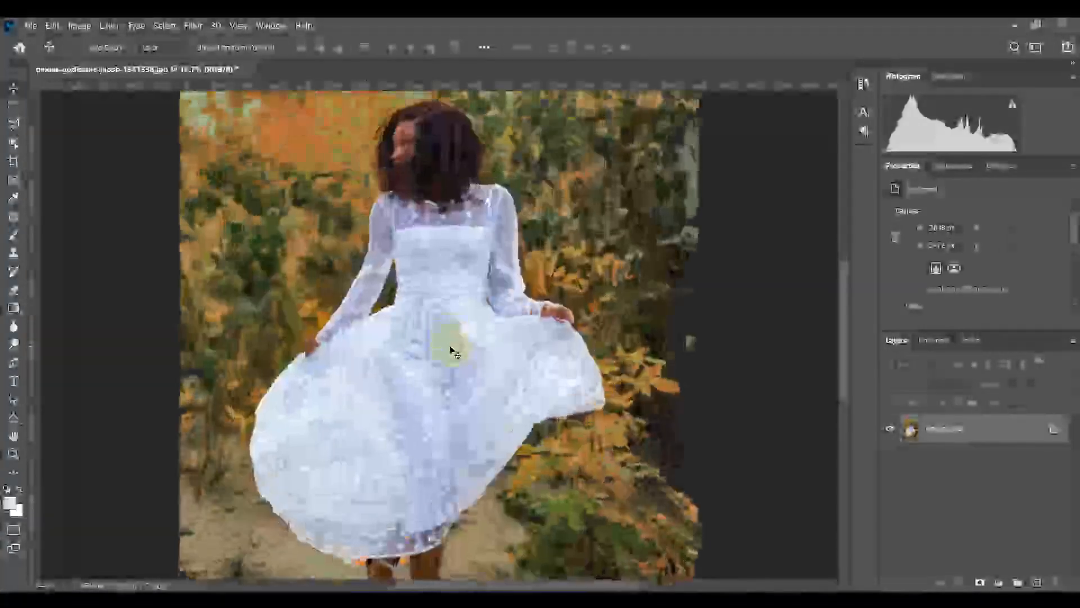
scroll(451, 350, "down", 5)
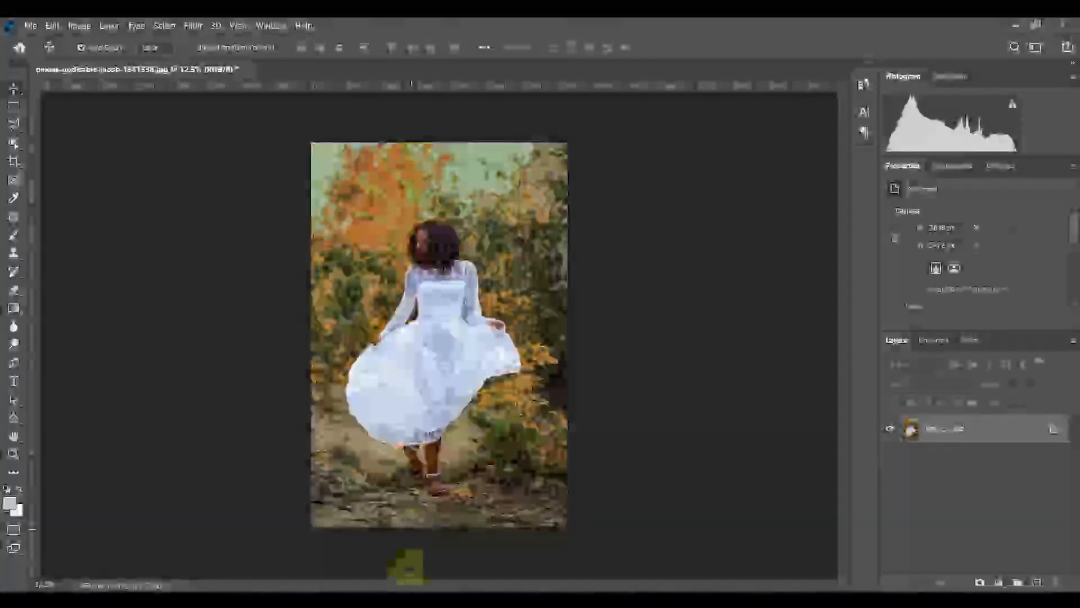
Place the original photo of the woman from the AK folder over the flattened image and commit it as a new layer
left_click(423, 552)
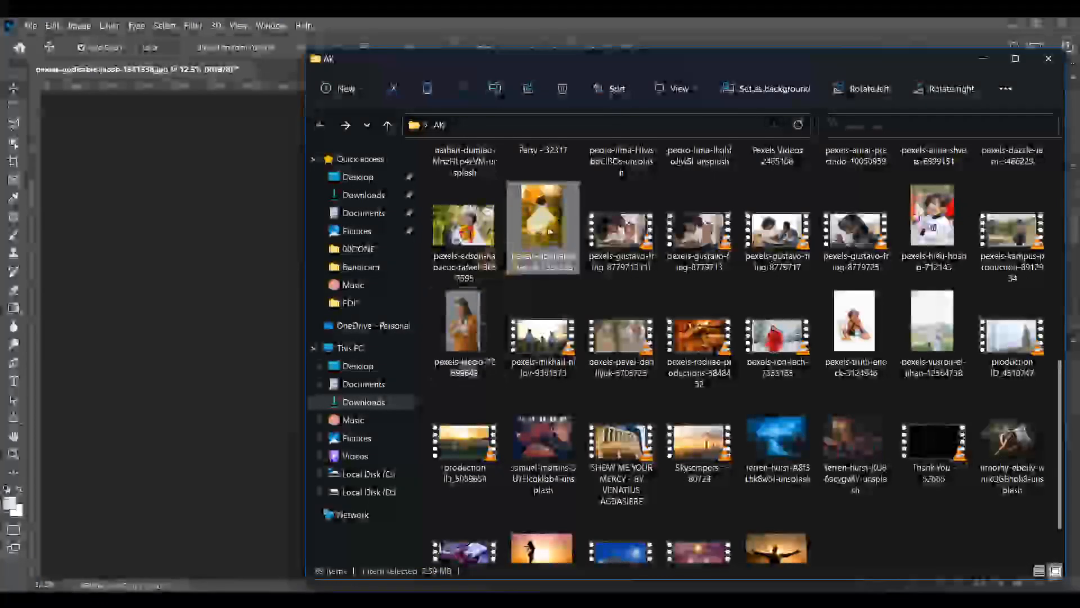
left_click_drag(542, 226, 312, 256)
key("Return")
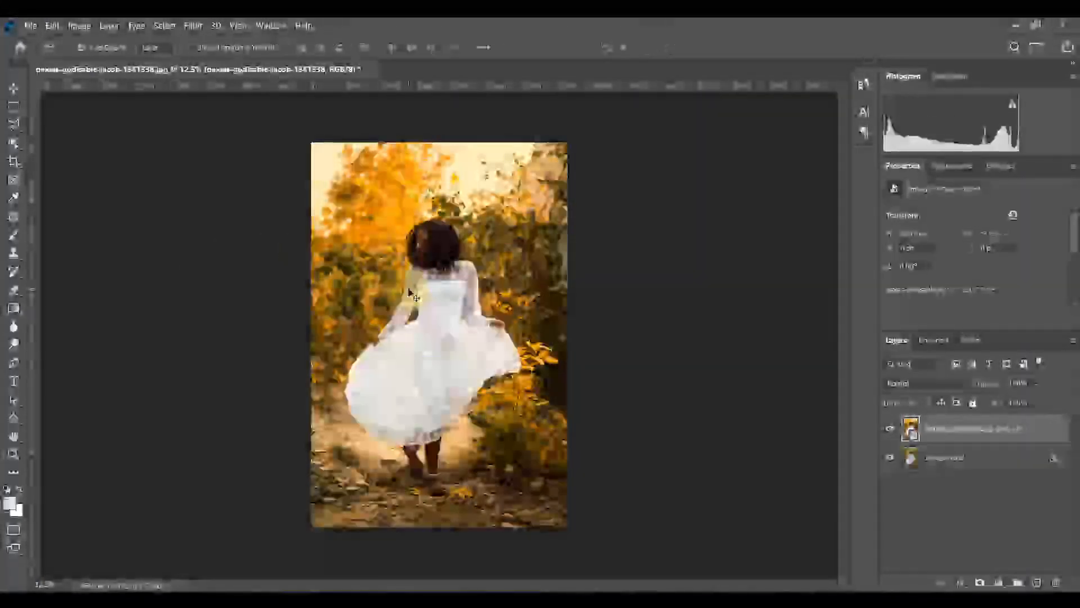
Compare the flattened edit with the placed original by toggling the original's visibility, leave that layer hidden, and inspect the edit up close
left_click(890, 432)
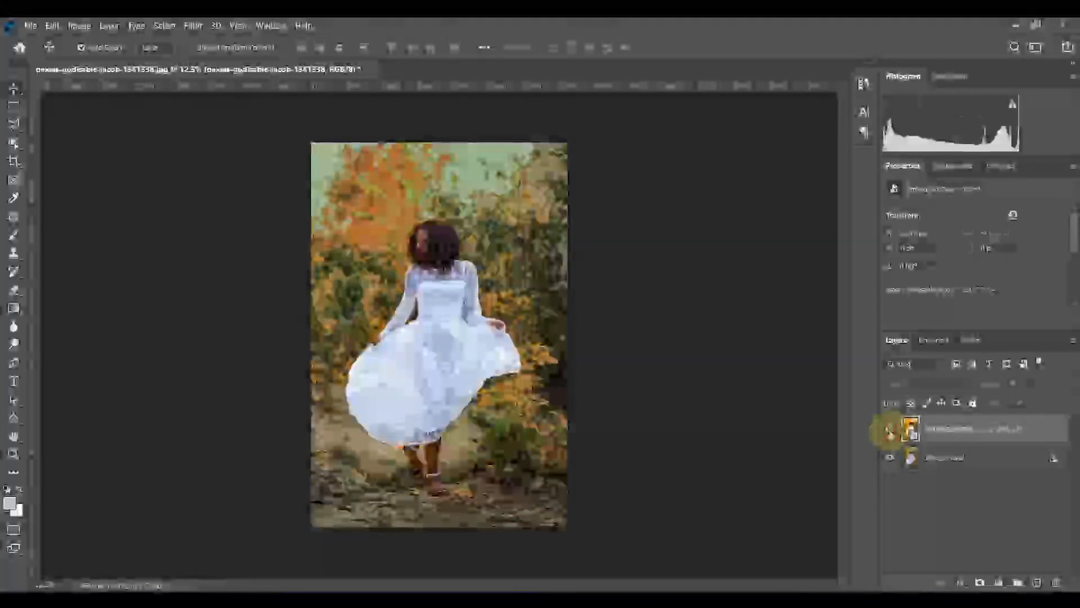
left_click(890, 432)
left_click(890, 432)
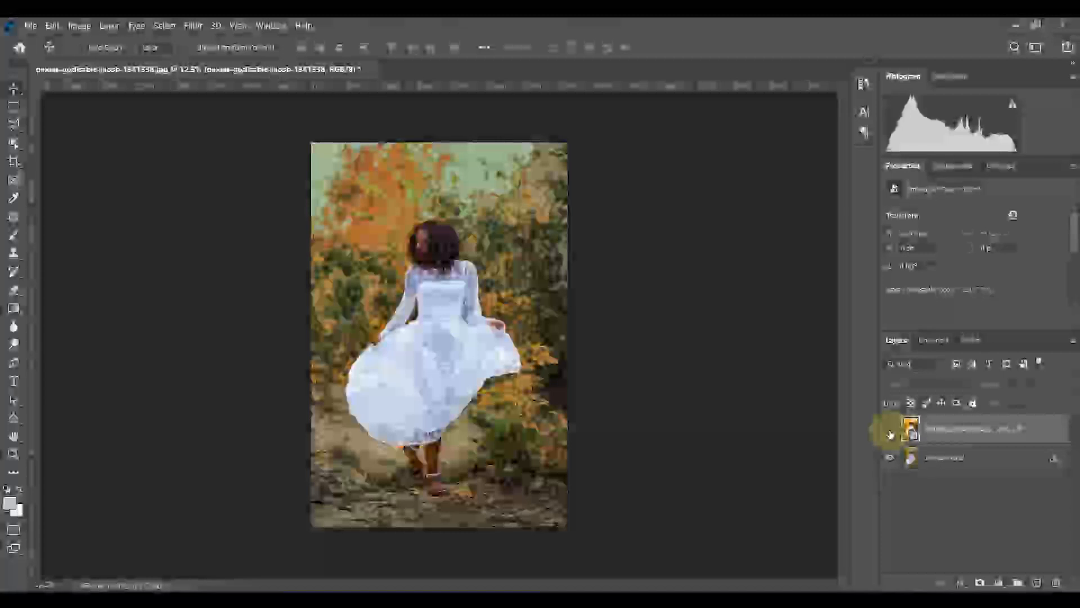
left_click(890, 432)
left_click(890, 432)
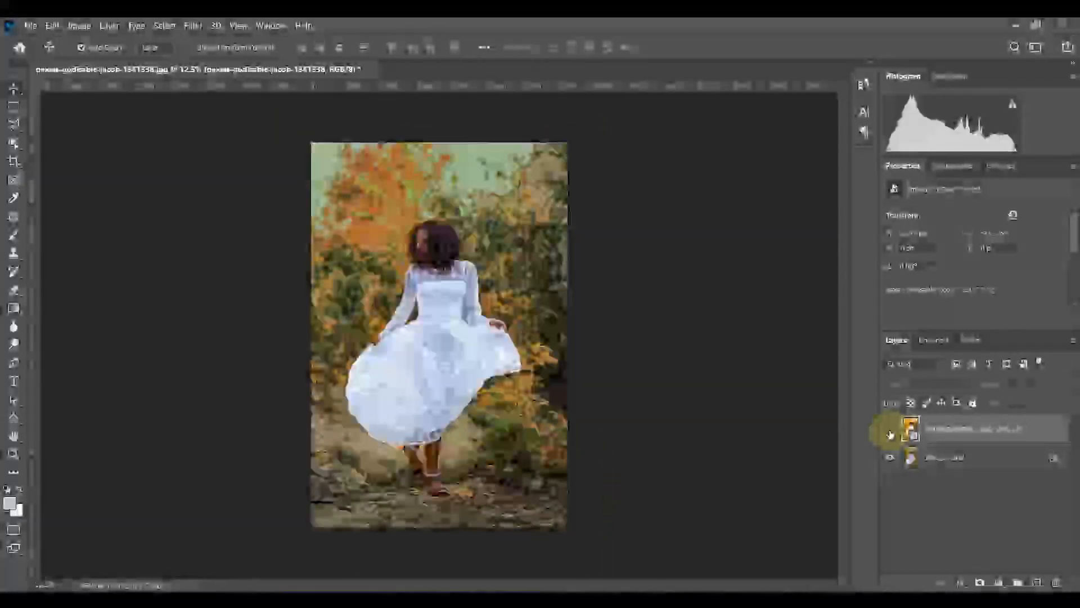
left_click(890, 432)
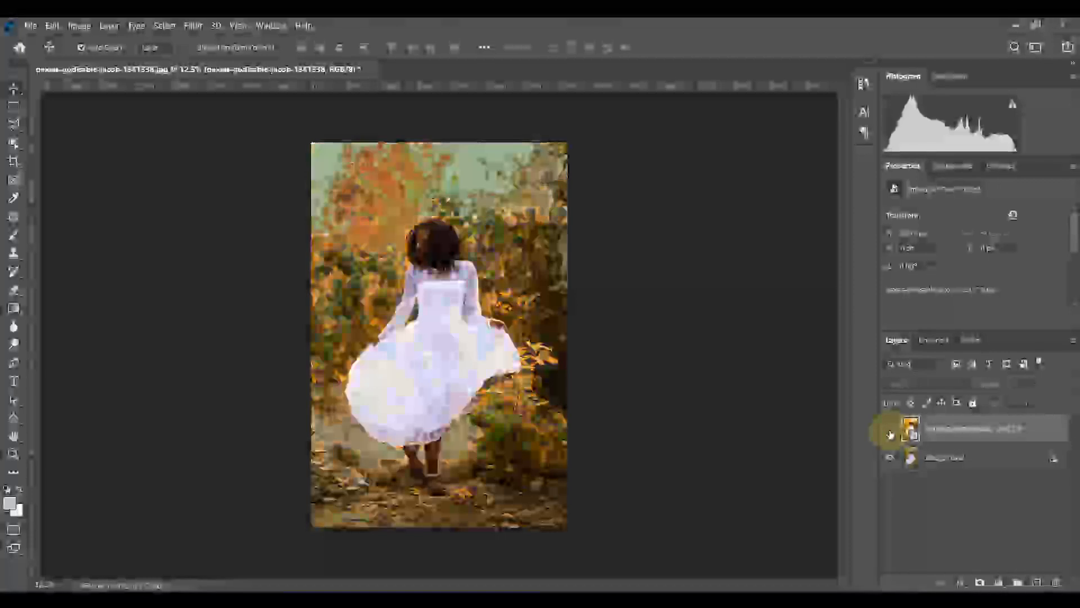
left_click(890, 432)
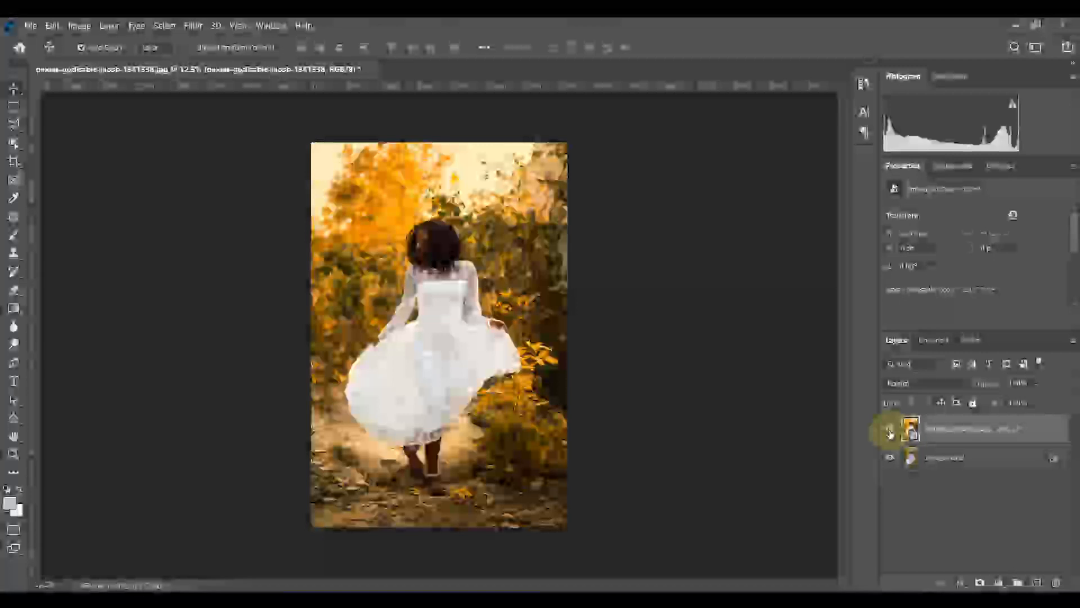
left_click(890, 432)
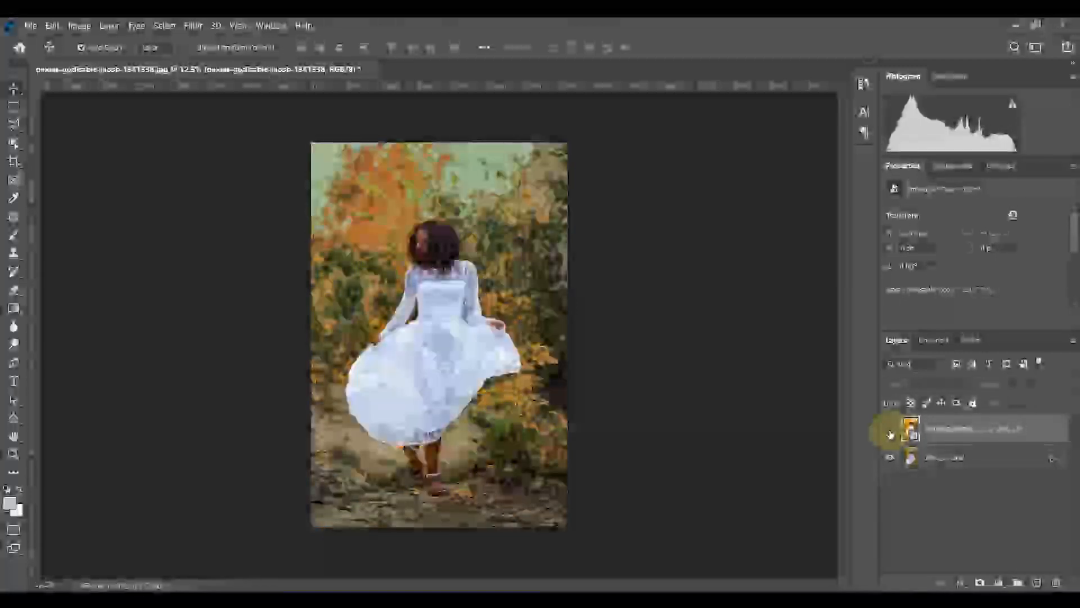
left_click(890, 432)
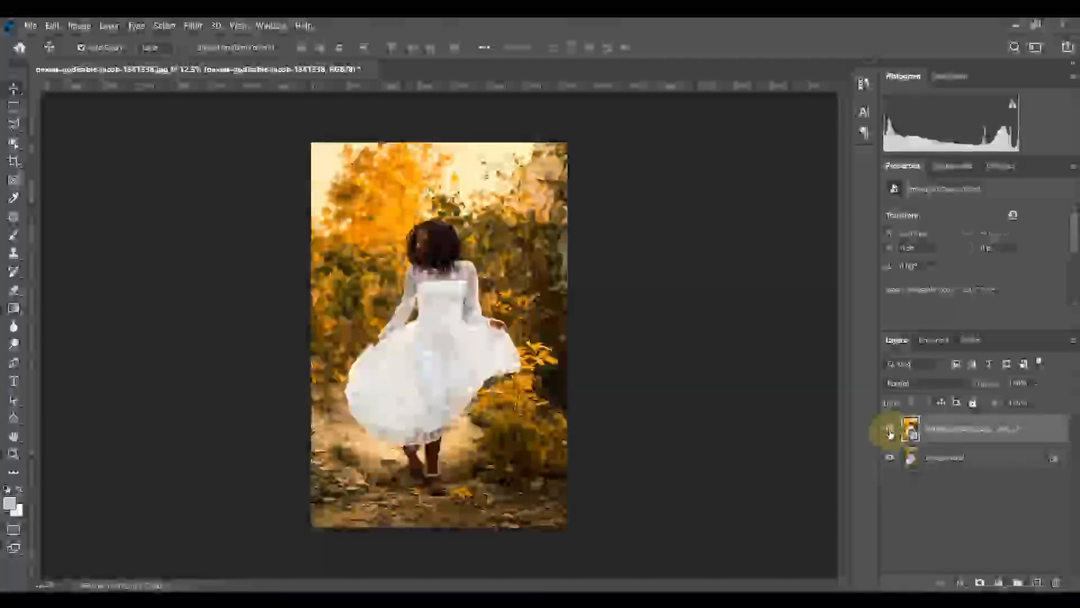
left_click(890, 432)
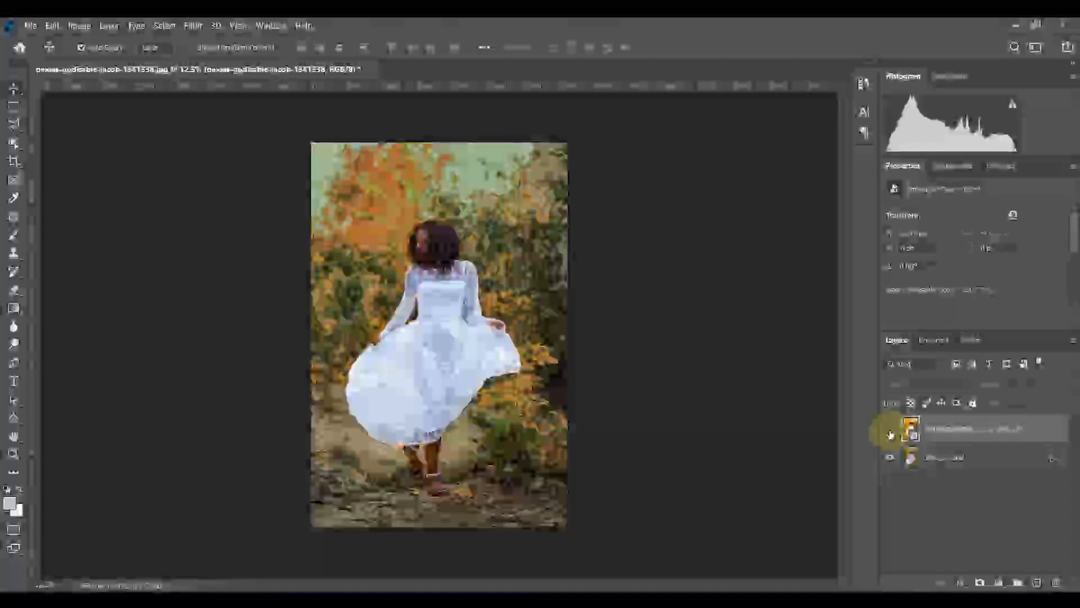
key("ctrl+plus")
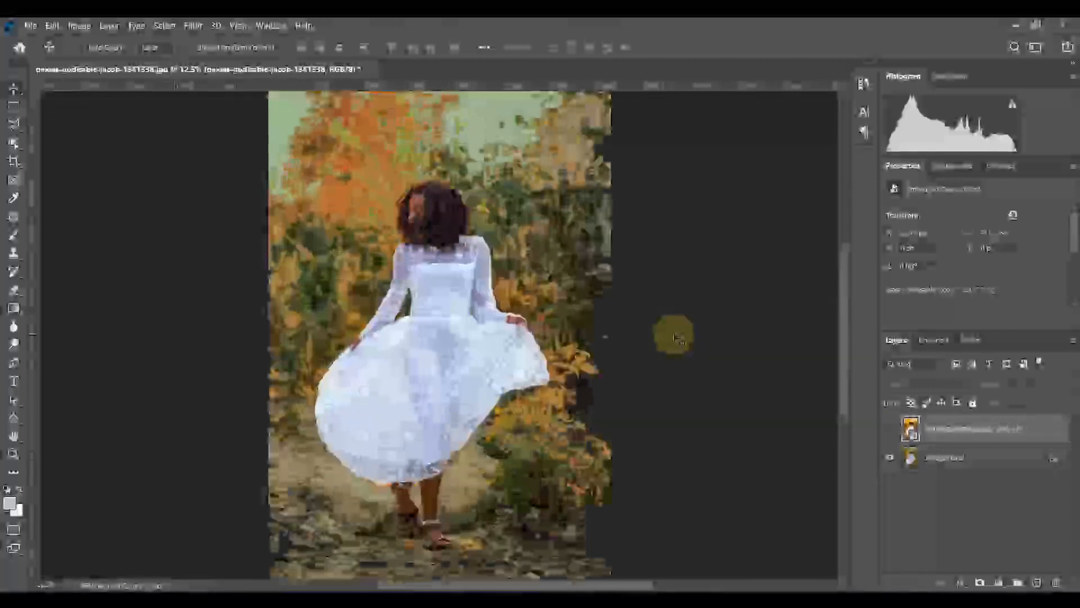
key("ctrl+minus")
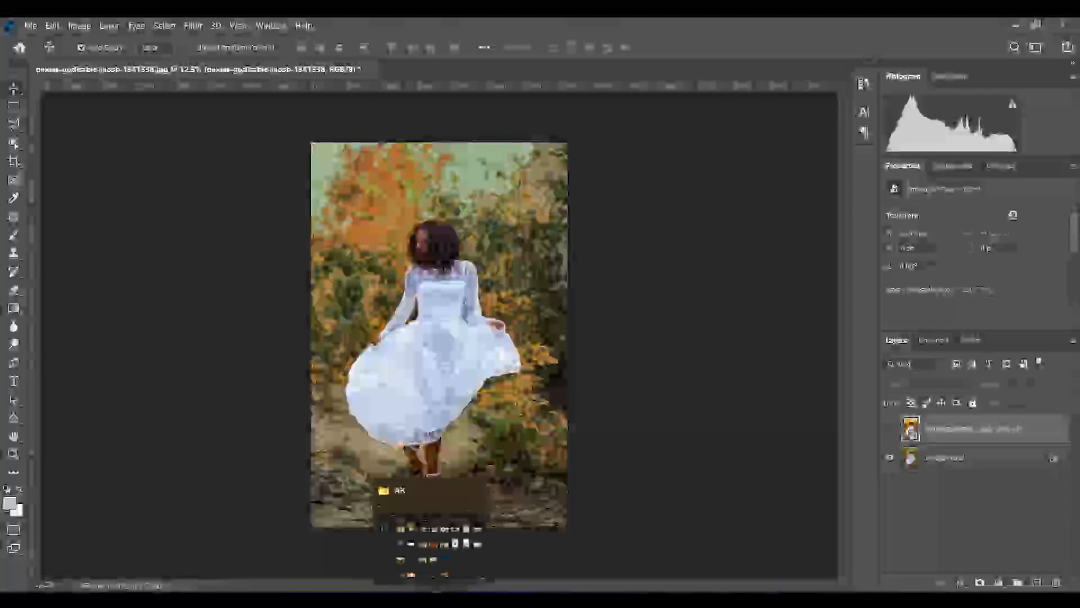
Switch to the AK folder, view images (29).jpeg in Photos, set Photos as the default app for .jpeg files, and close the viewer
left_click(428, 588)
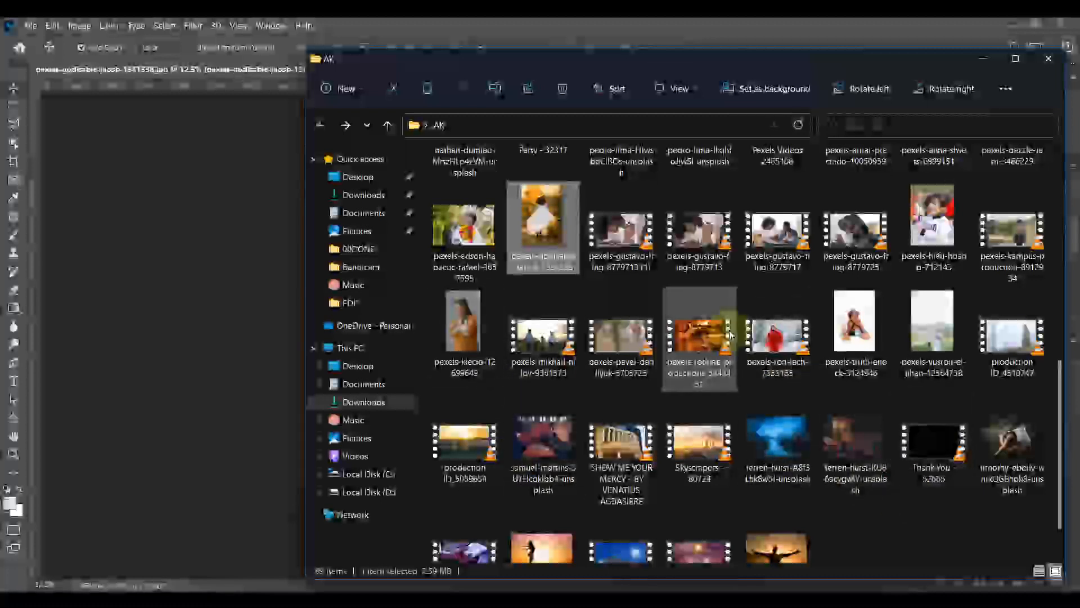
scroll(720, 338, "up", 1)
scroll(730, 335, "up", 3)
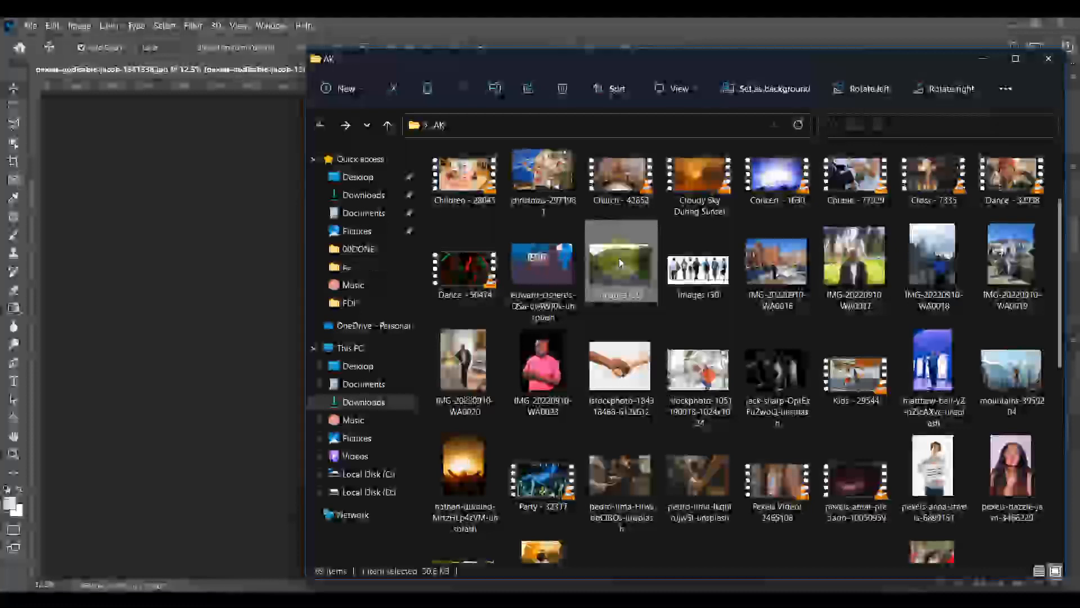
double_click(620, 262)
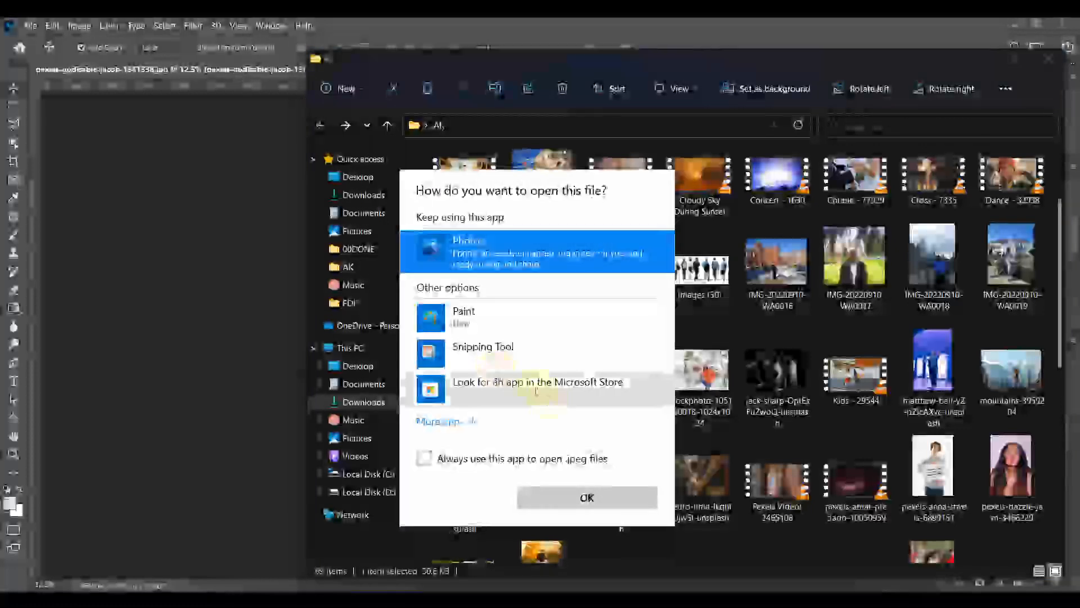
left_click(474, 461)
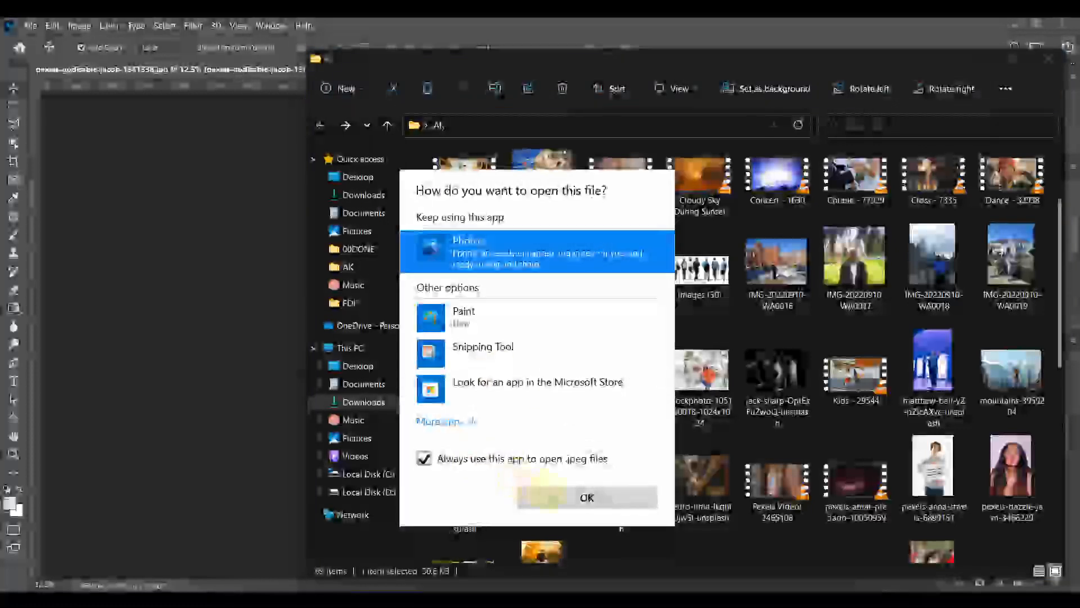
left_click(551, 497)
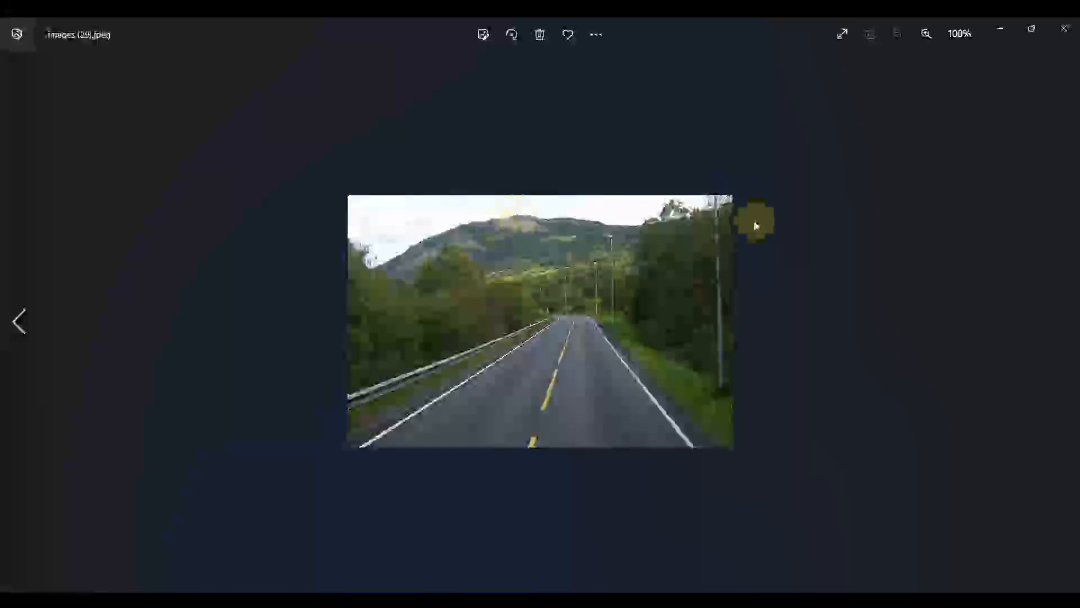
left_click(1066, 35)
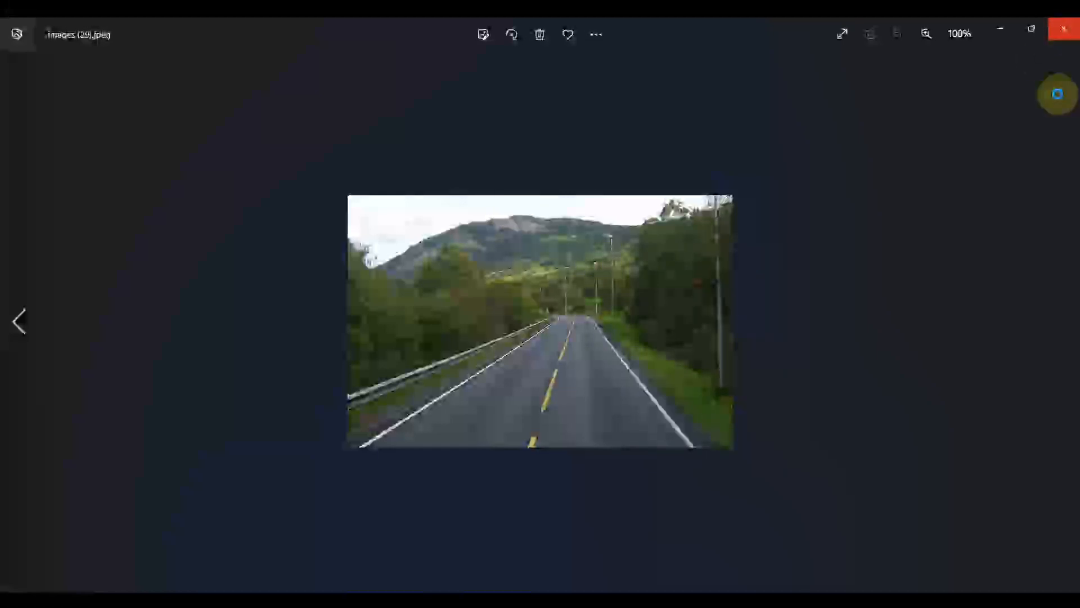
left_click(1068, 32)
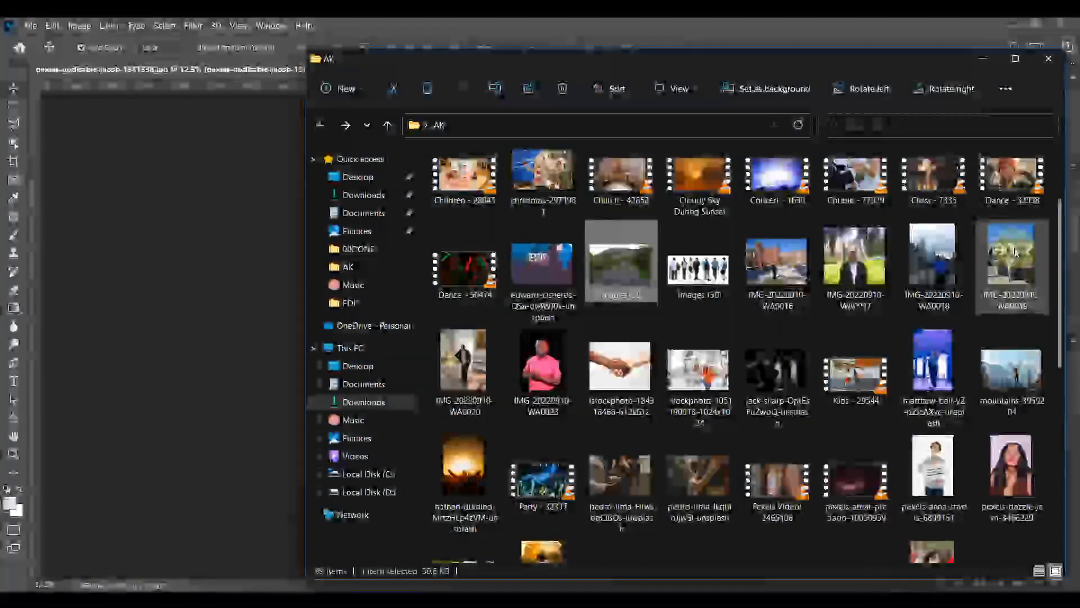
View IMG-20220910-WA0016.jpg from the AK folder at full size and close the viewer
mouse_move(1016, 252)
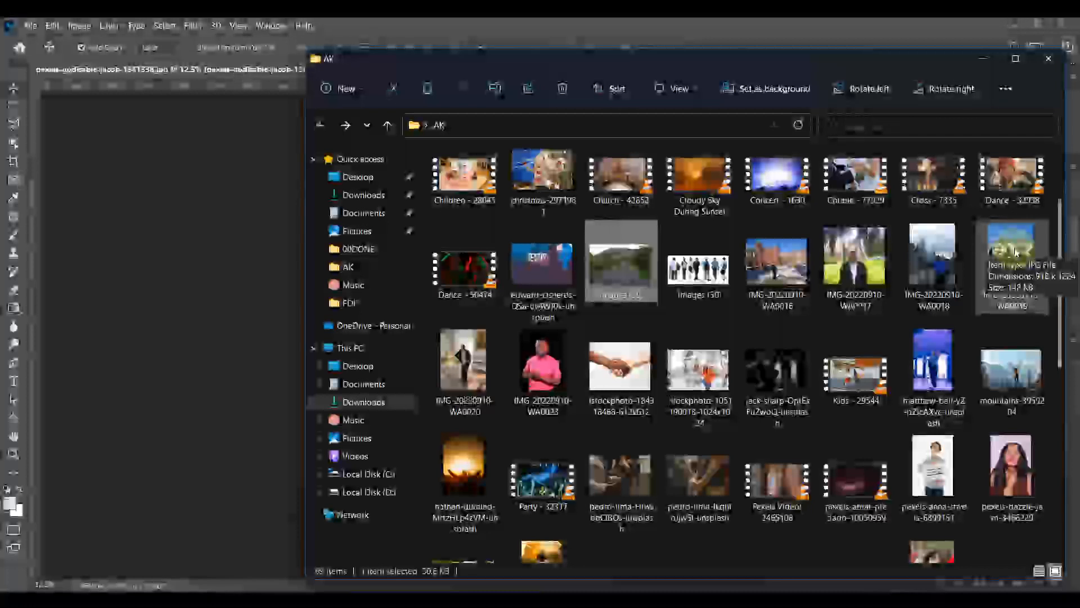
left_click(773, 254)
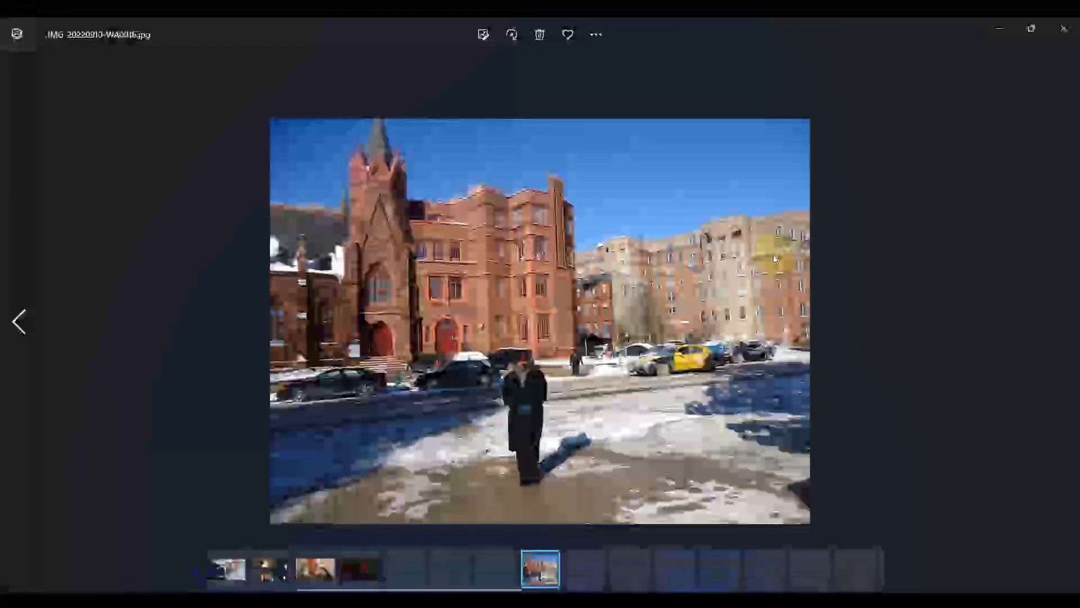
left_click(1068, 31)
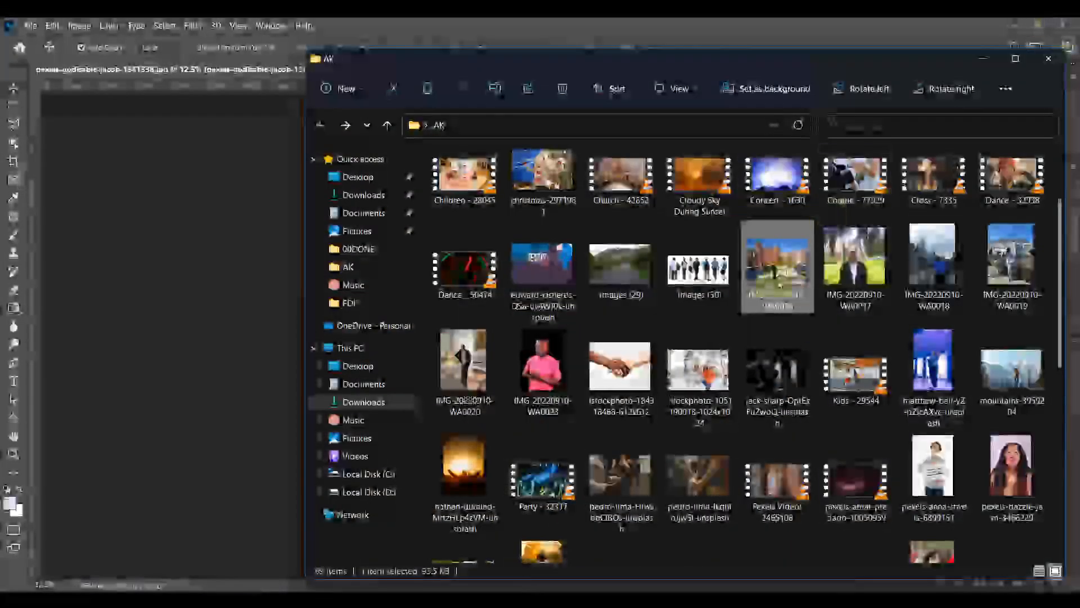